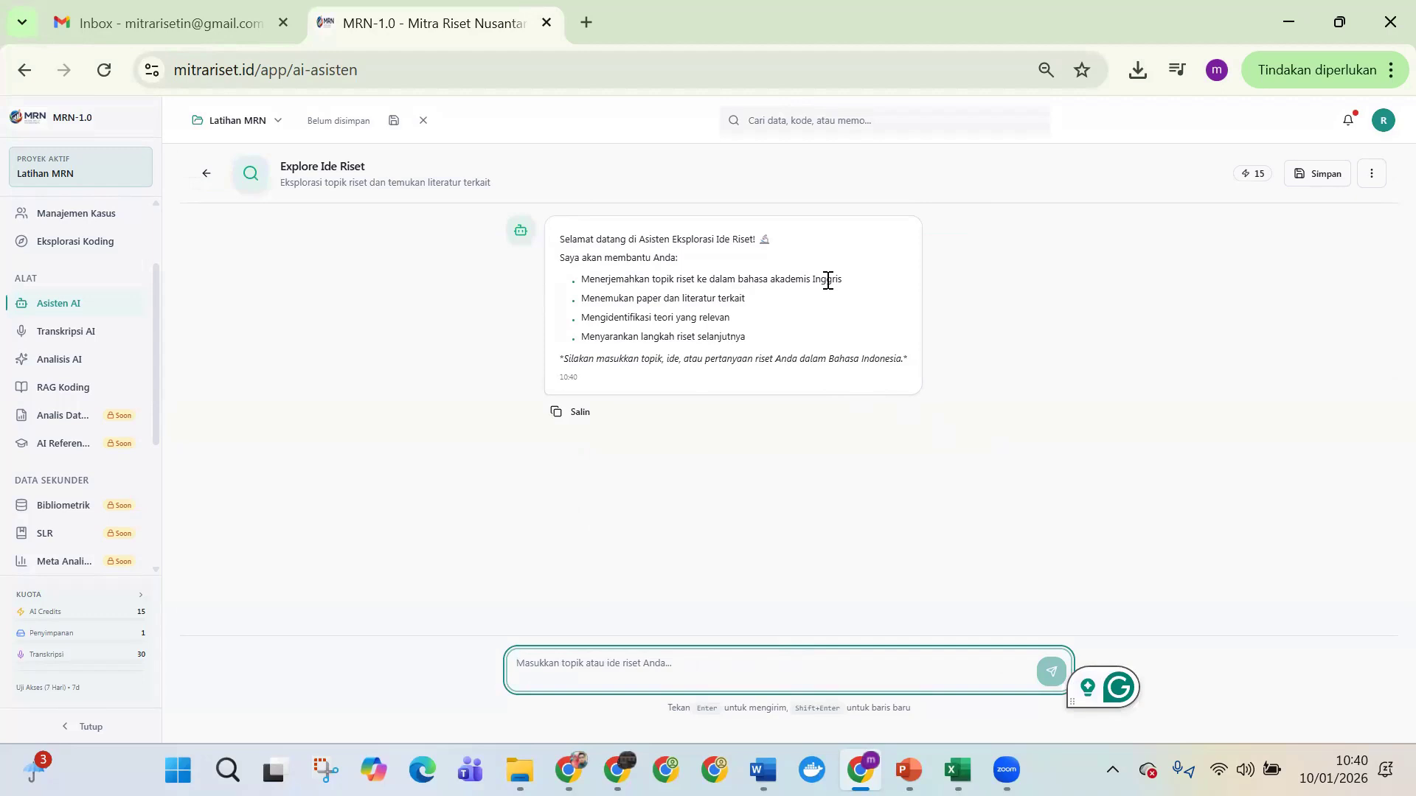
Step: Review the listed capabilities of the Explore Ide Riset assistant, and return to the AI Asisten overview
{"action": "left_click_drag", "start_coordinate": [617, 298], "coordinate": [744, 324]}
{"action": "left_click_drag", "start_coordinate": [613, 334], "coordinate": [724, 334]}
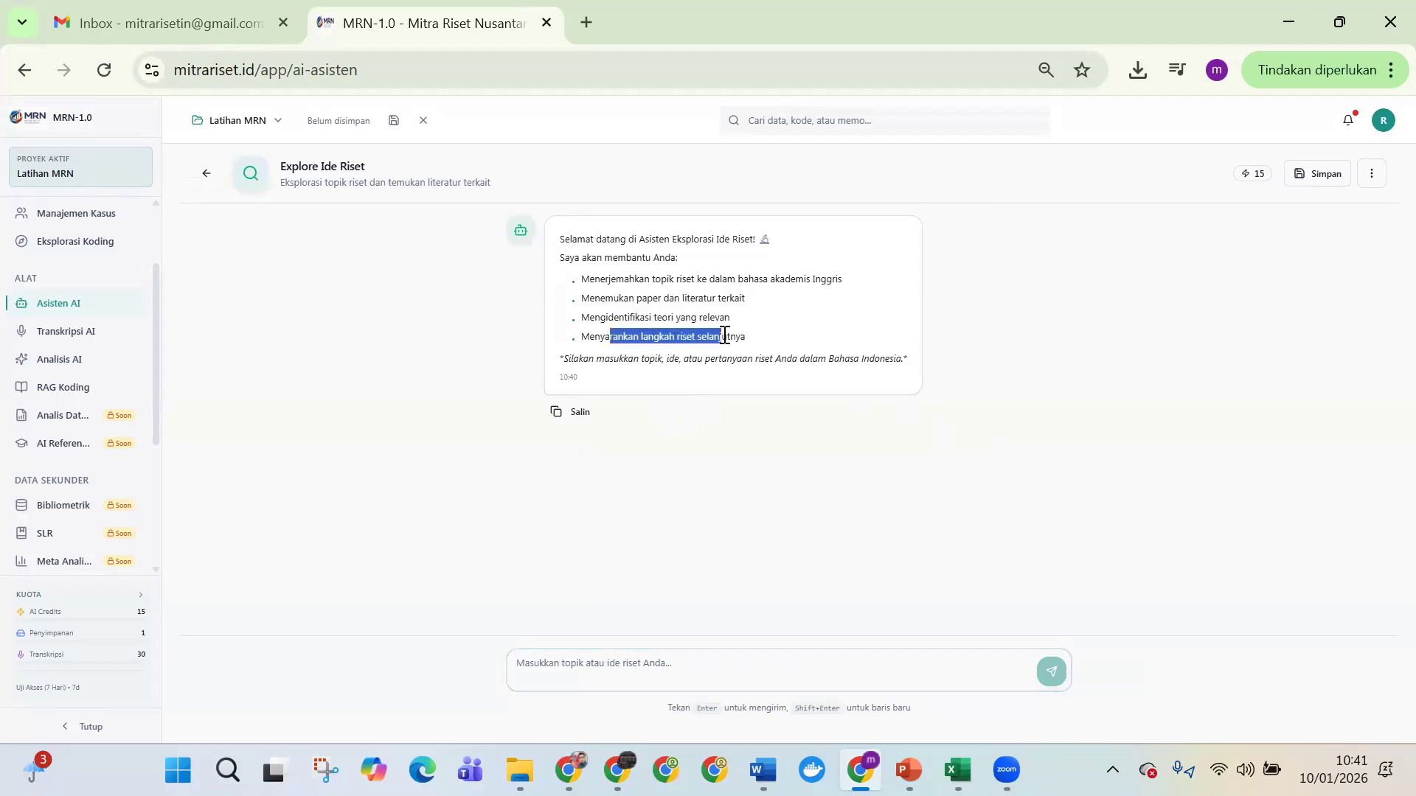
{"action": "left_click", "coordinate": [206, 175]}
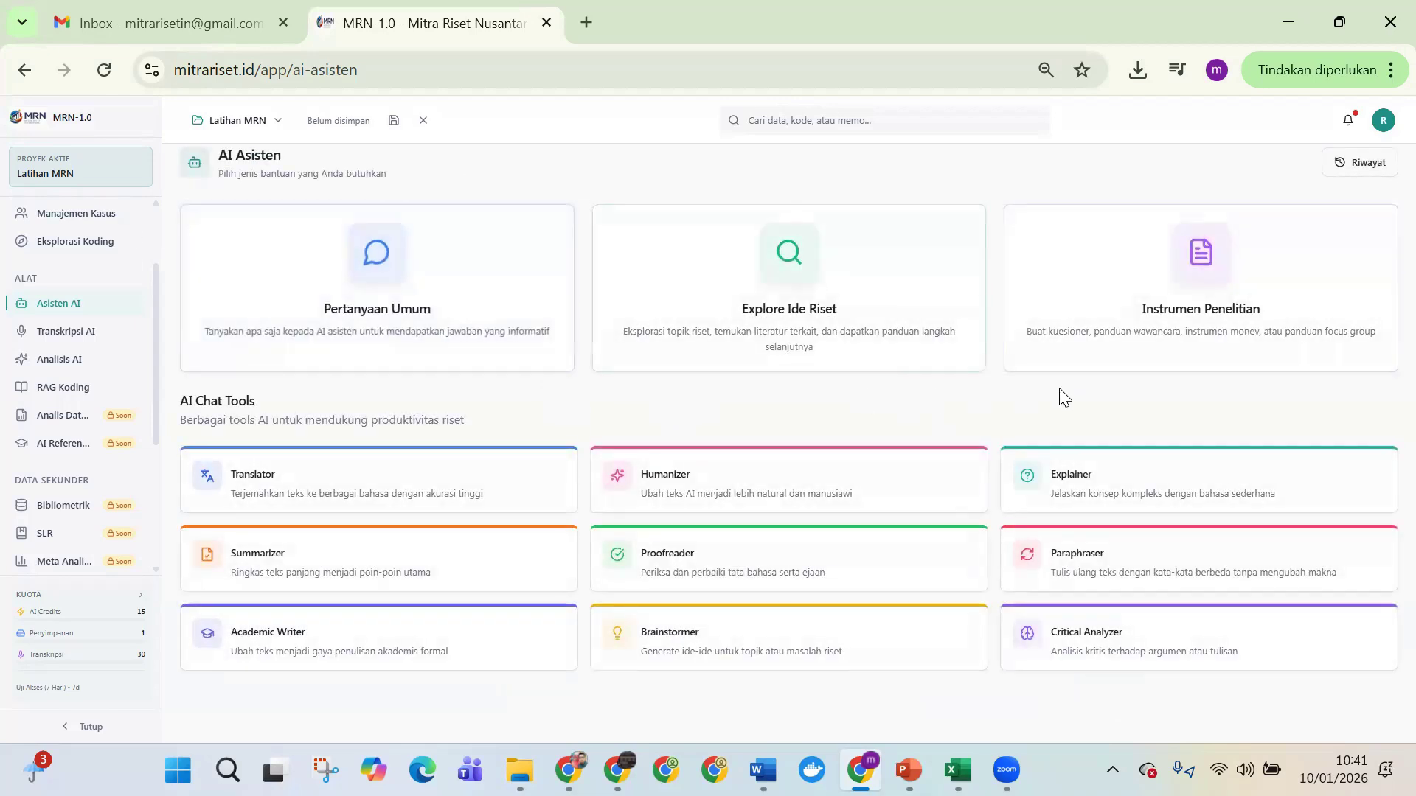
Step: Examine the data collection methods offered by the Instrumen Penelitian assistant, and return to the AI Asisten overview
{"action": "left_click", "coordinate": [1062, 274]}
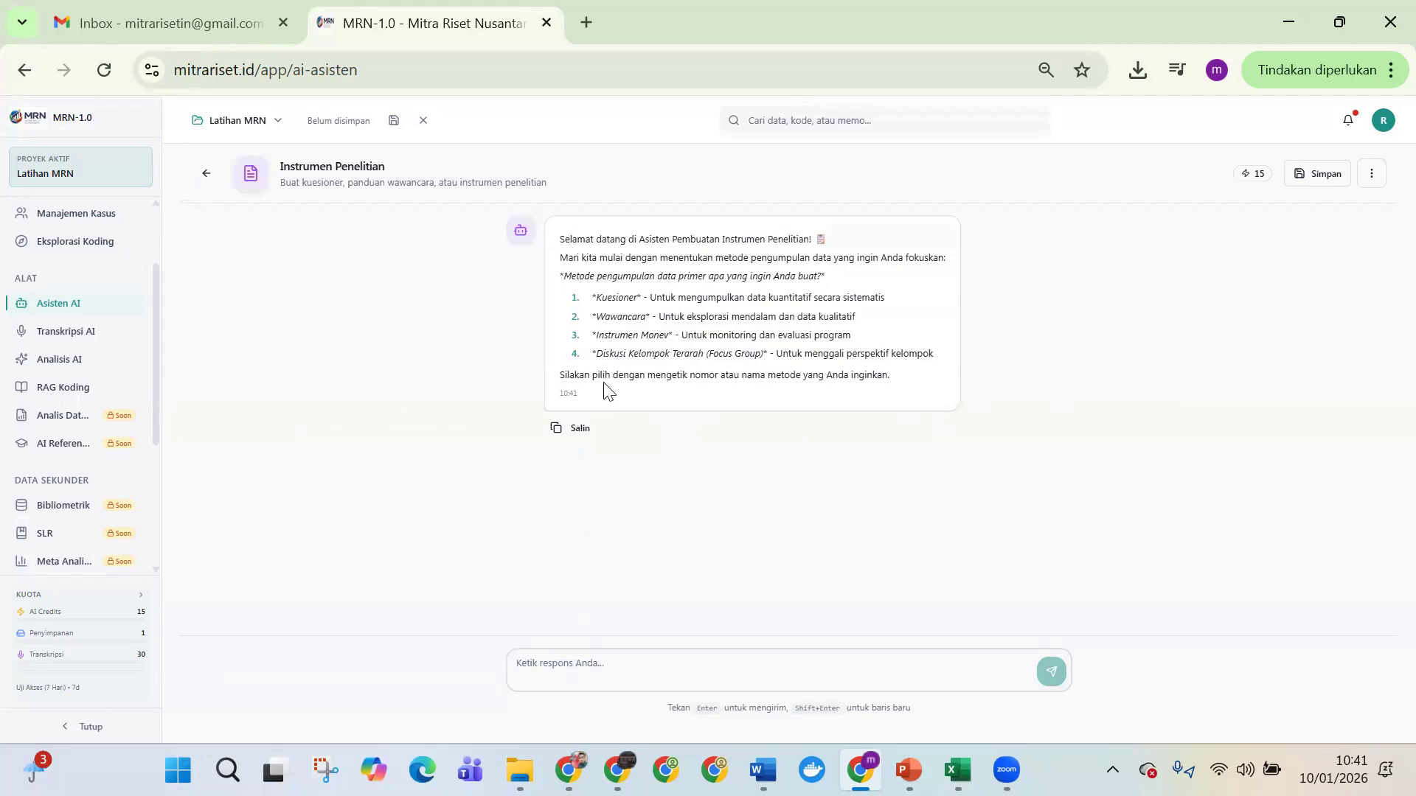
{"action": "left_click_drag", "start_coordinate": [606, 297], "coordinate": [733, 355]}
{"action": "left_click", "coordinate": [629, 357]}
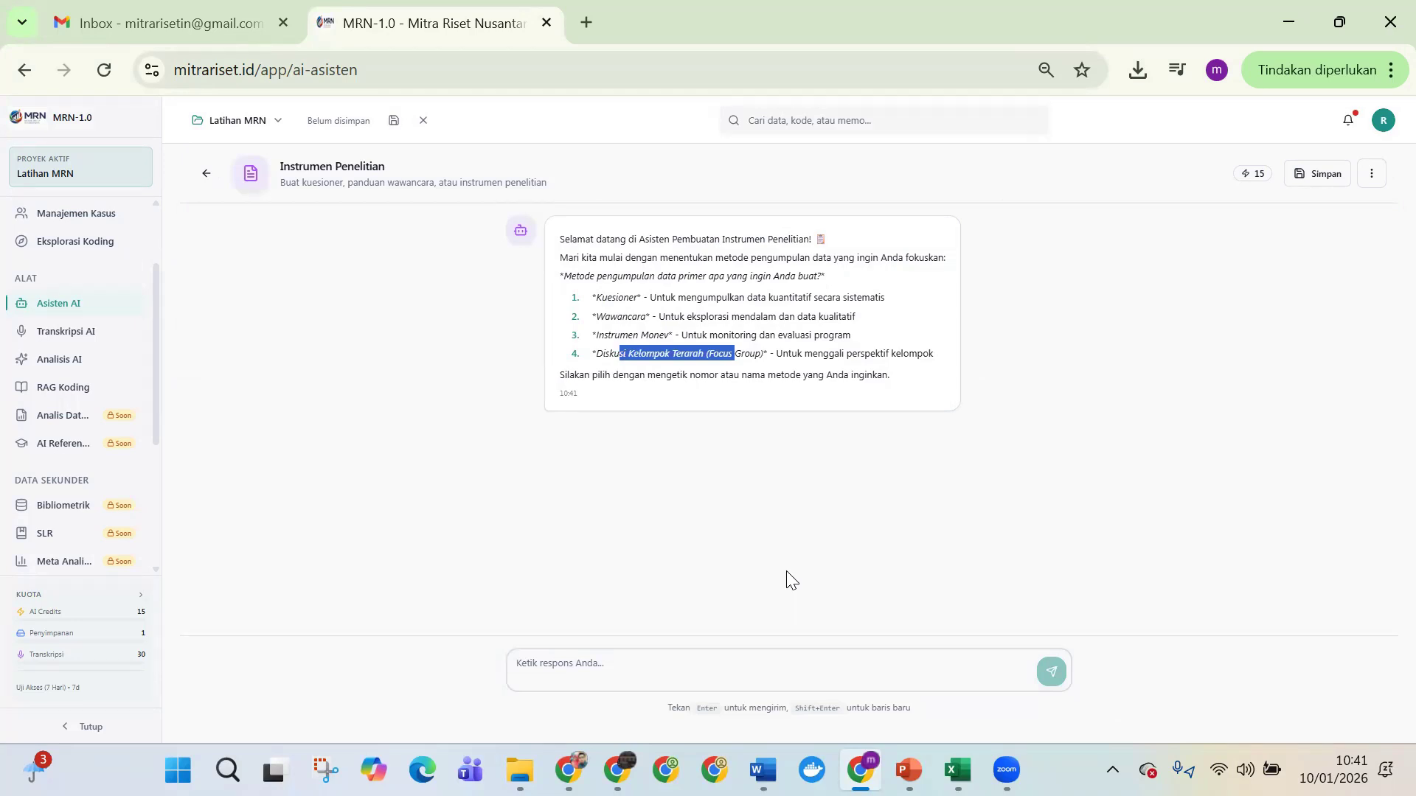
{"action": "left_click", "coordinate": [203, 176]}
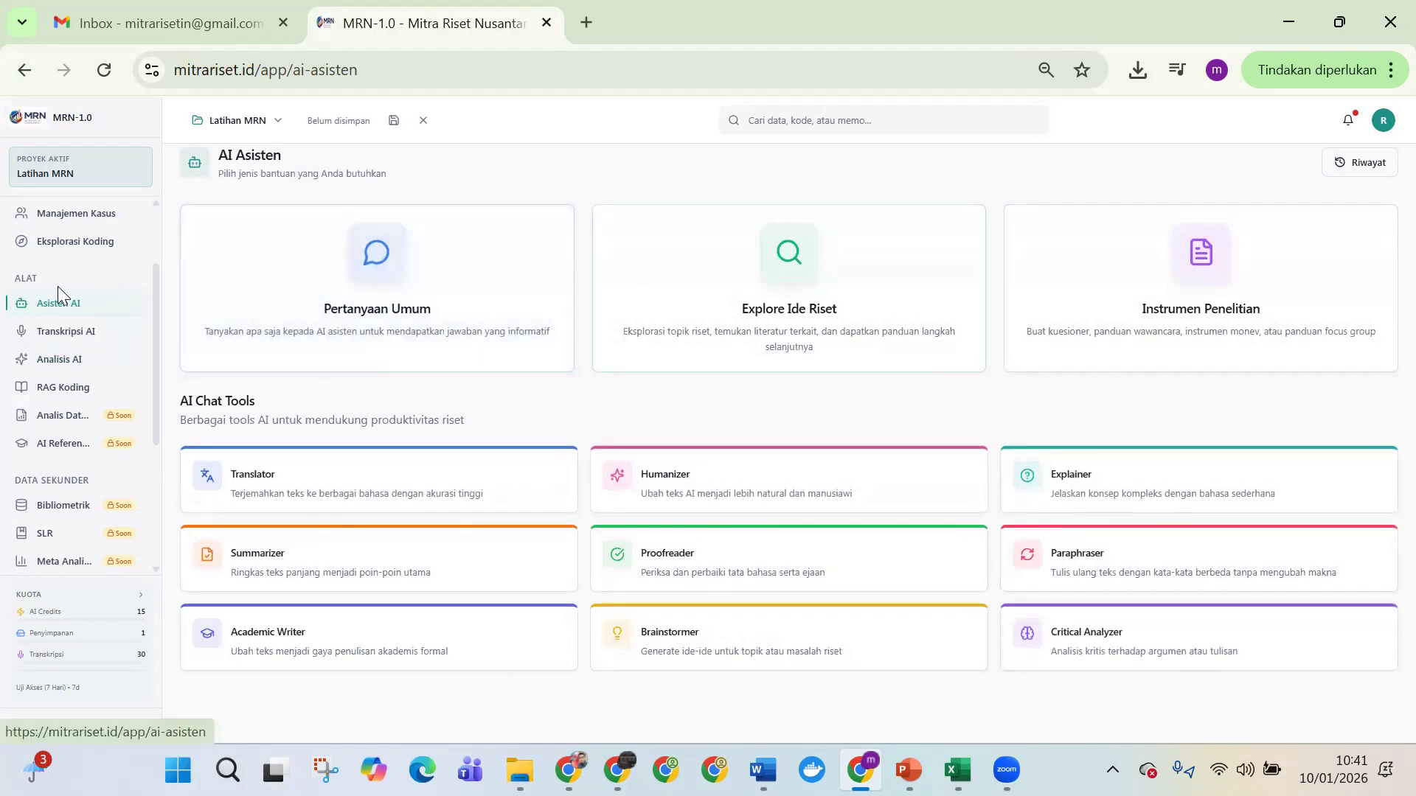
Step: Load the audio file In-depth Interview 1.mp3 into Transkripsi AI
{"action": "left_click", "coordinate": [67, 333]}
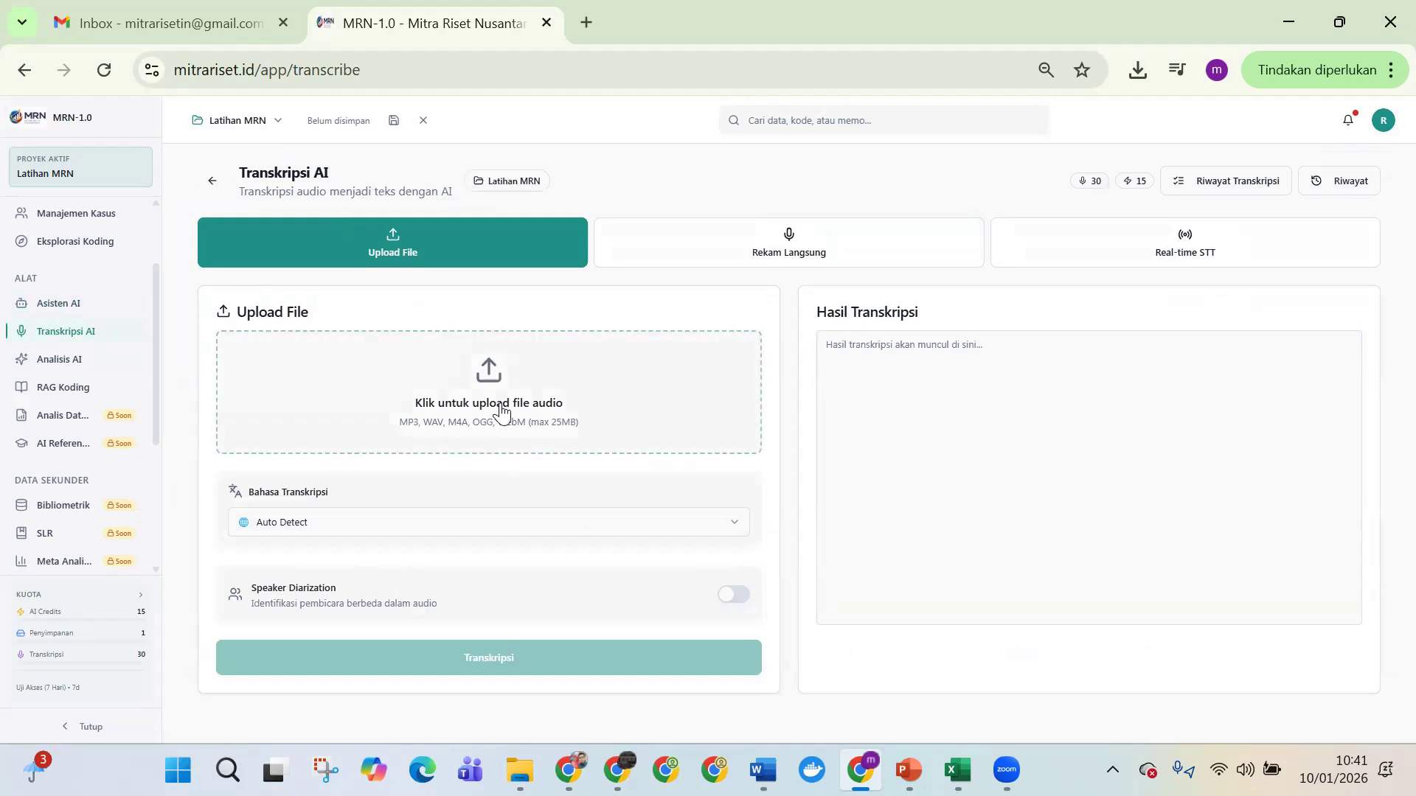
{"action": "left_click", "coordinate": [431, 444]}
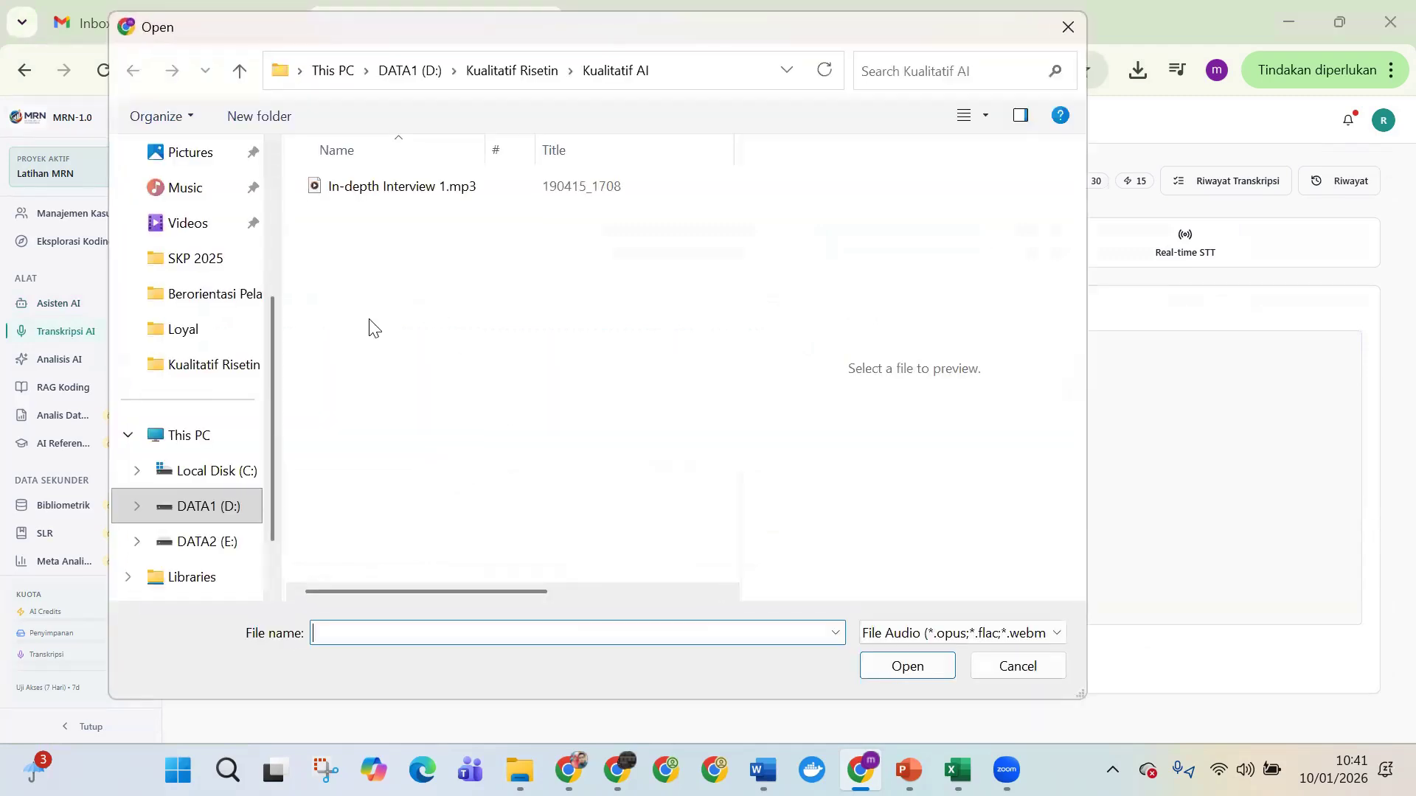
{"action": "left_click", "coordinate": [382, 193]}
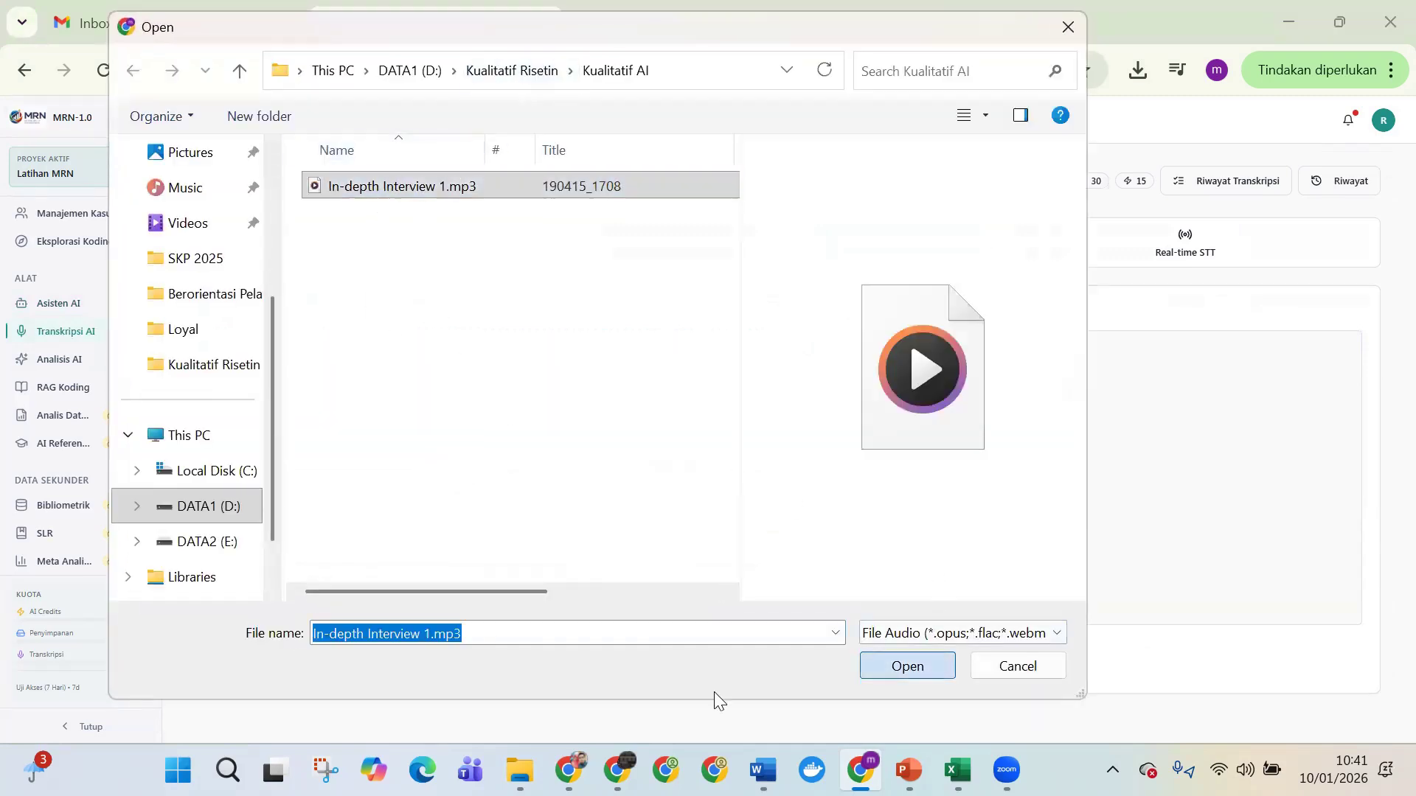
{"action": "key", "text": "Return"}
{"action": "scroll", "coordinate": [553, 472], "scroll_direction": "down", "scroll_amount": 1}
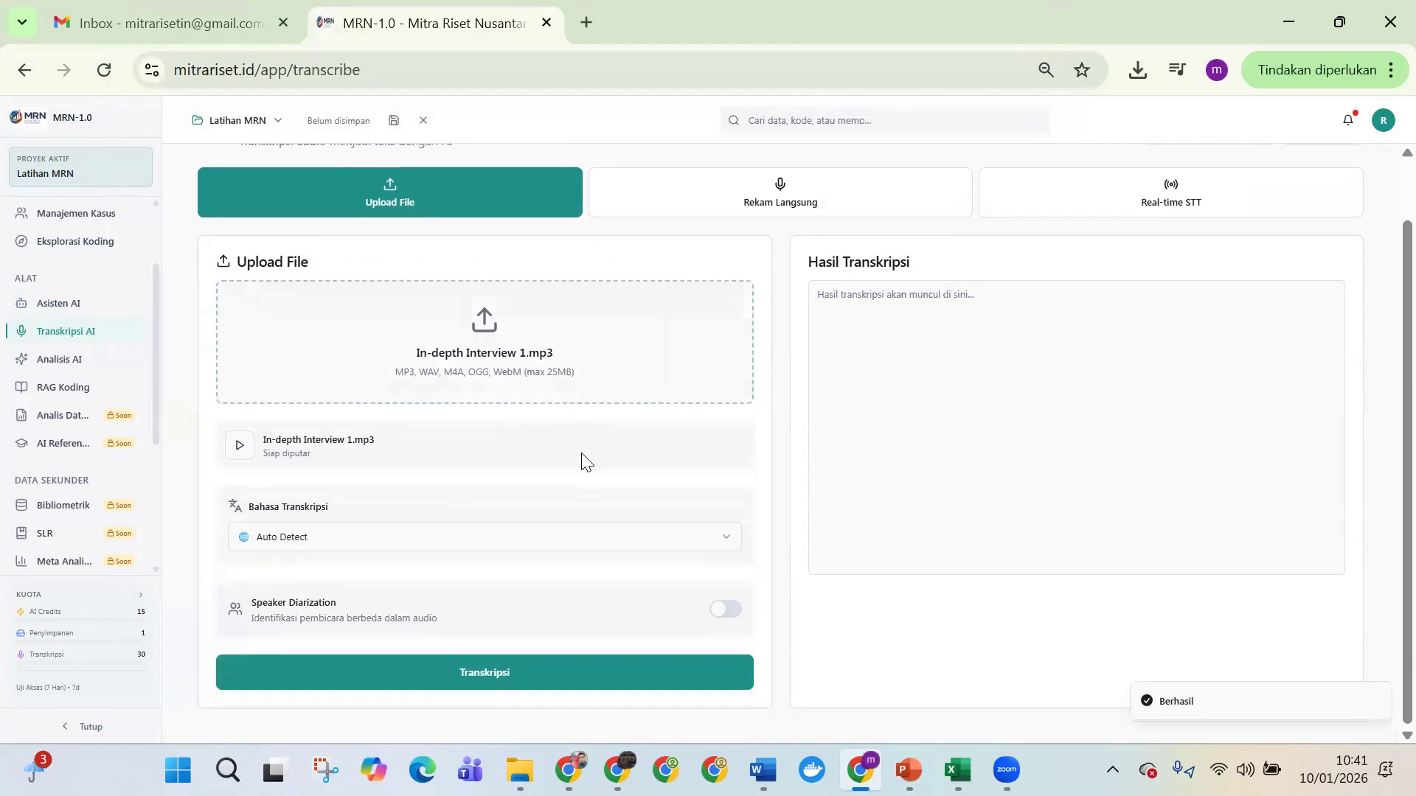
Step: Transcribe the uploaded interview with the language on Auto Detect and Speaker Diarization enabled
{"action": "left_click", "coordinate": [276, 546]}
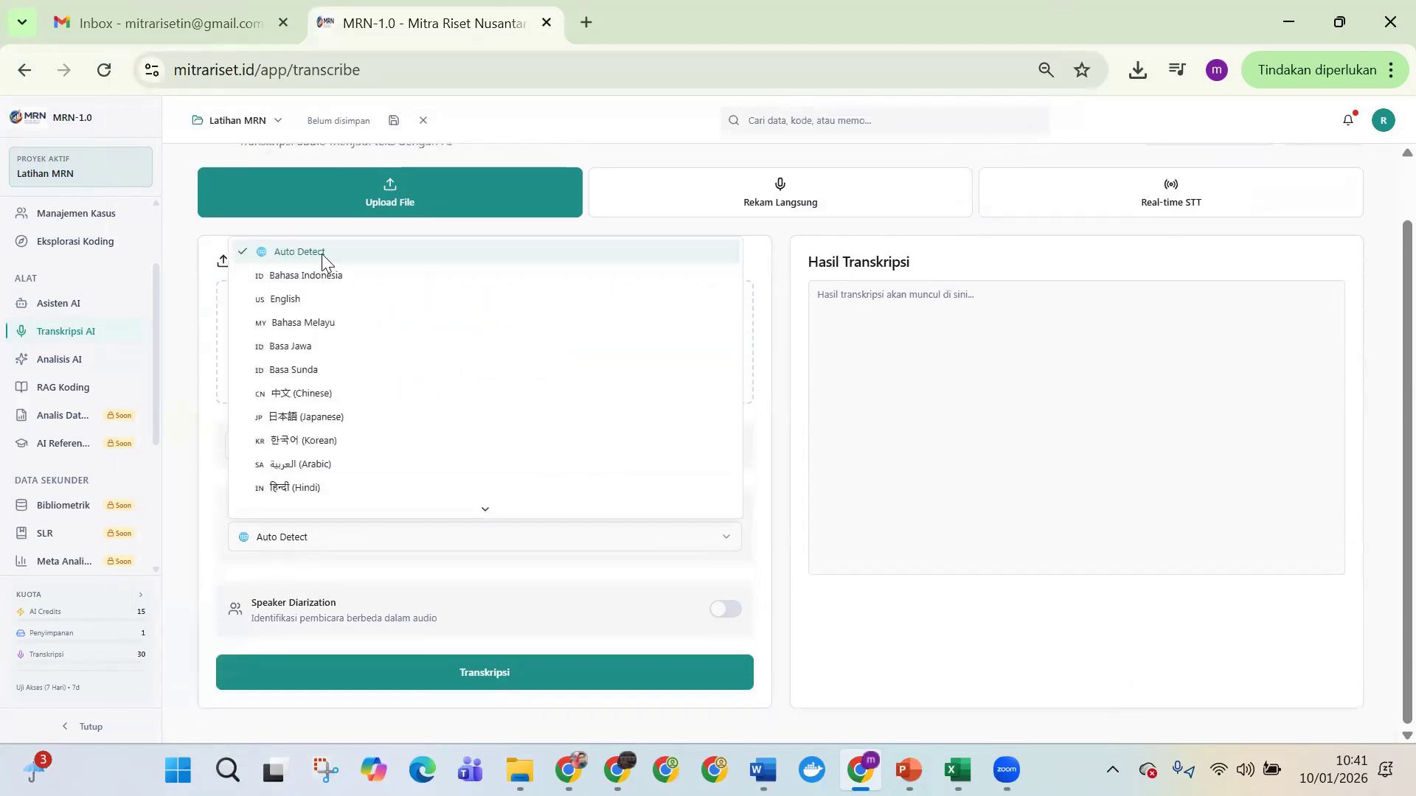
{"action": "left_click", "coordinate": [293, 541]}
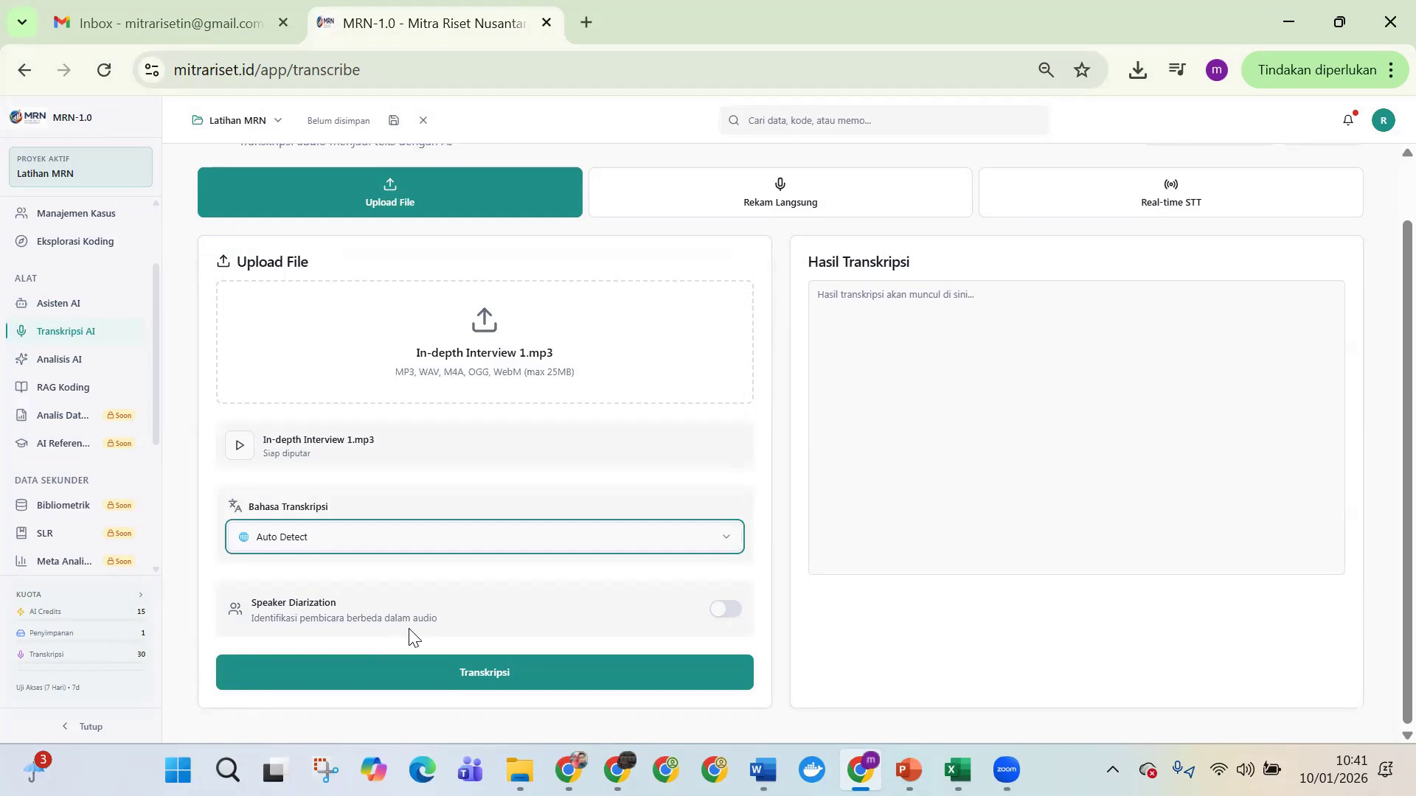
{"action": "left_click", "coordinate": [721, 614]}
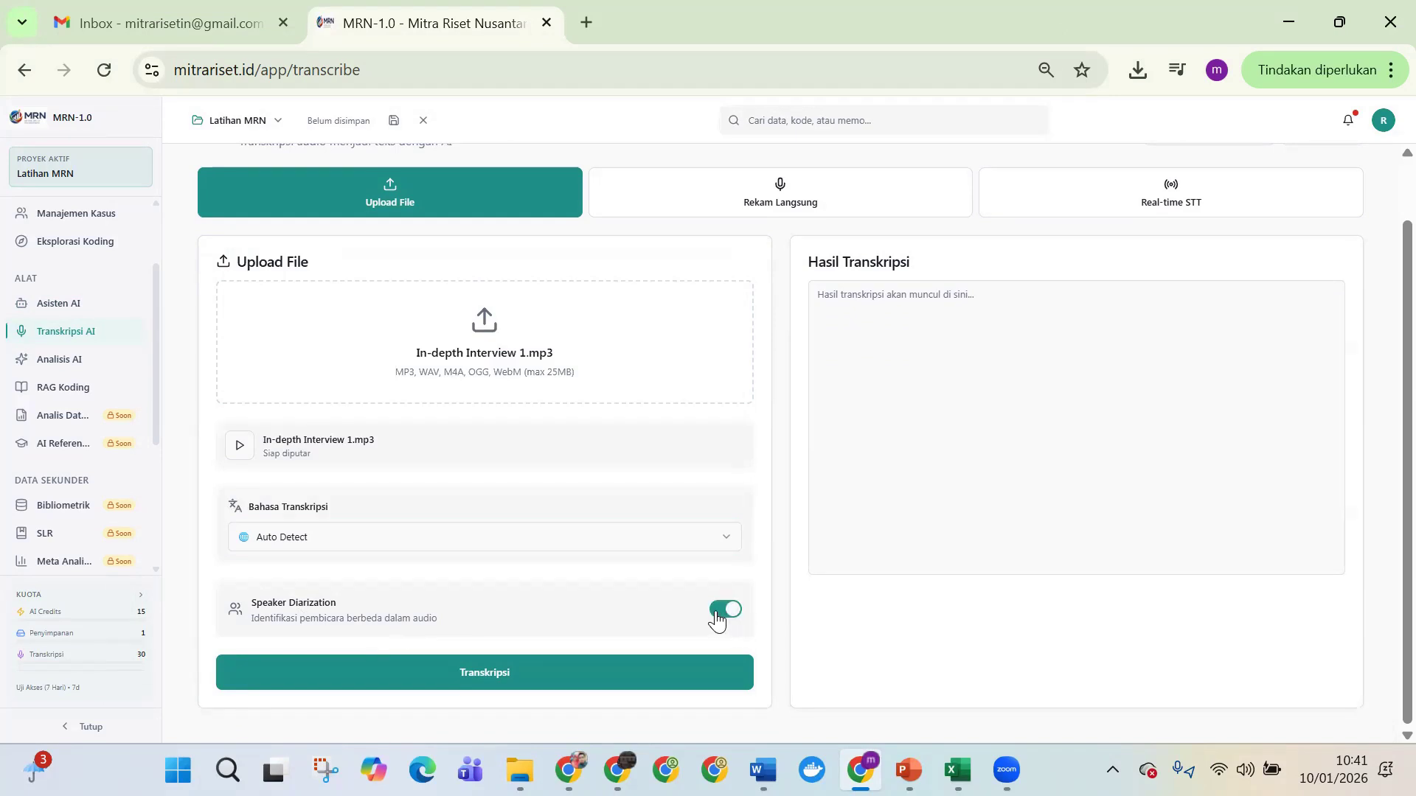
{"action": "left_click", "coordinate": [516, 670]}
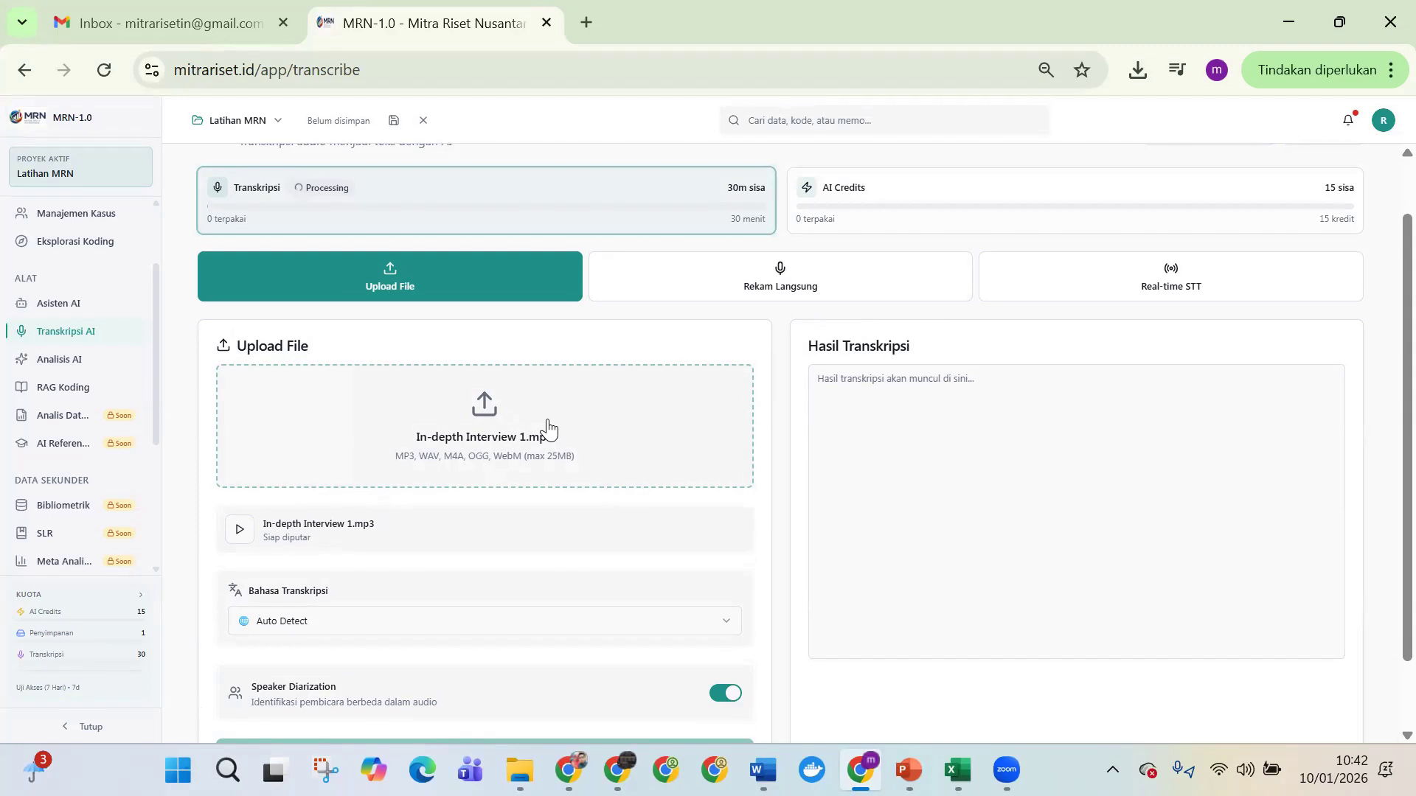
{"action": "scroll", "coordinate": [752, 545], "scroll_direction": "down", "scroll_amount": 1}
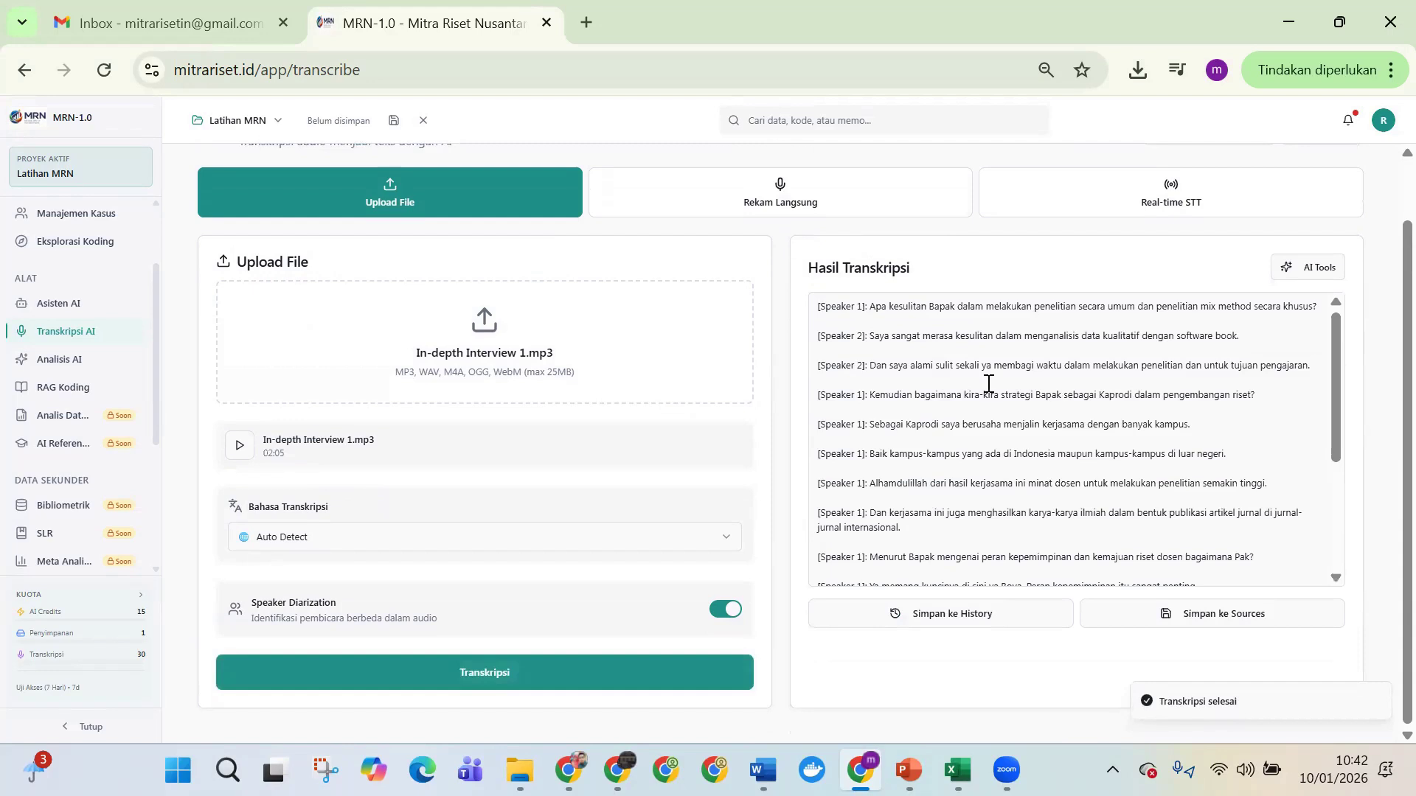
Step: Read through the interview transcript and view the AI Tools available for it
{"action": "scroll", "coordinate": [1097, 391], "scroll_direction": "down", "scroll_amount": 3}
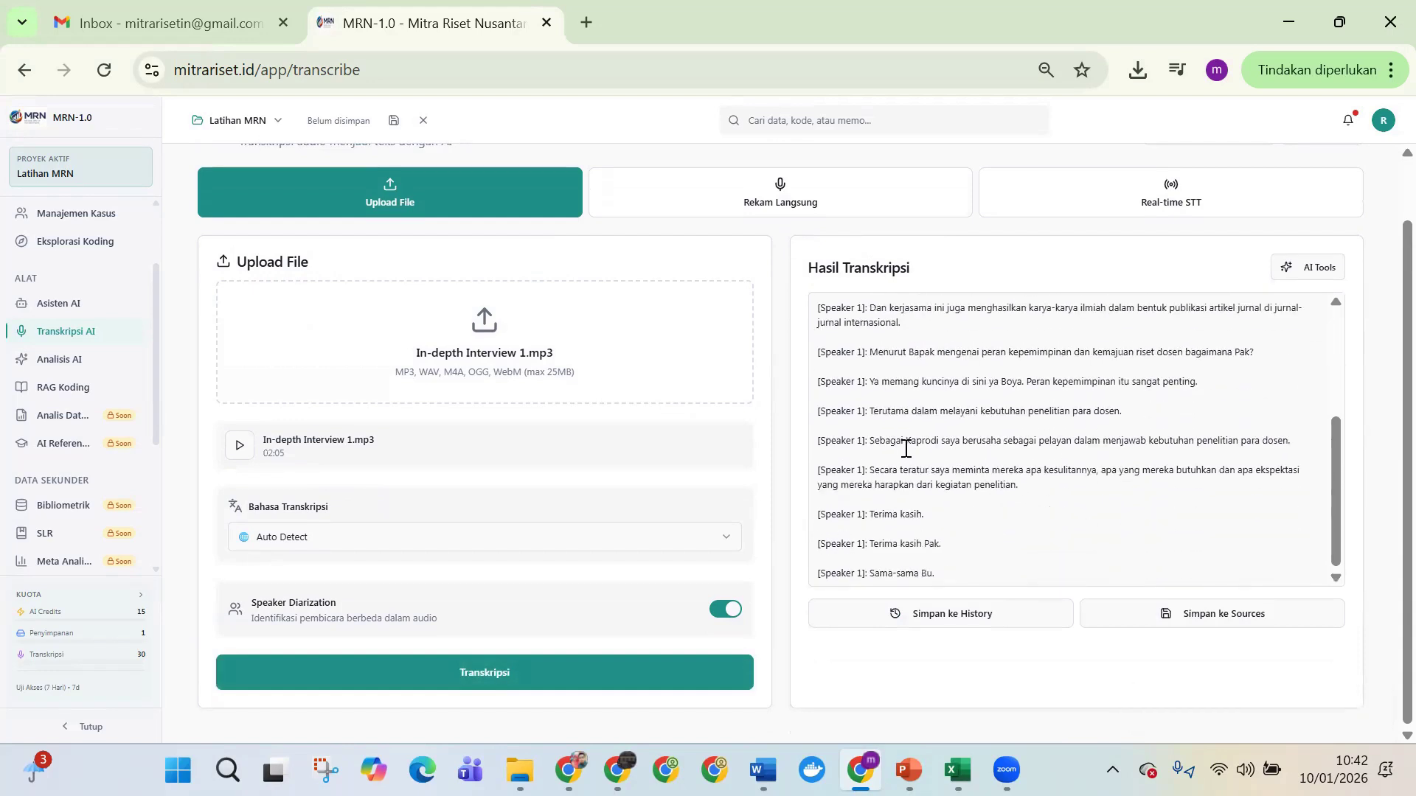
{"action": "scroll", "coordinate": [941, 503], "scroll_direction": "up", "scroll_amount": 3}
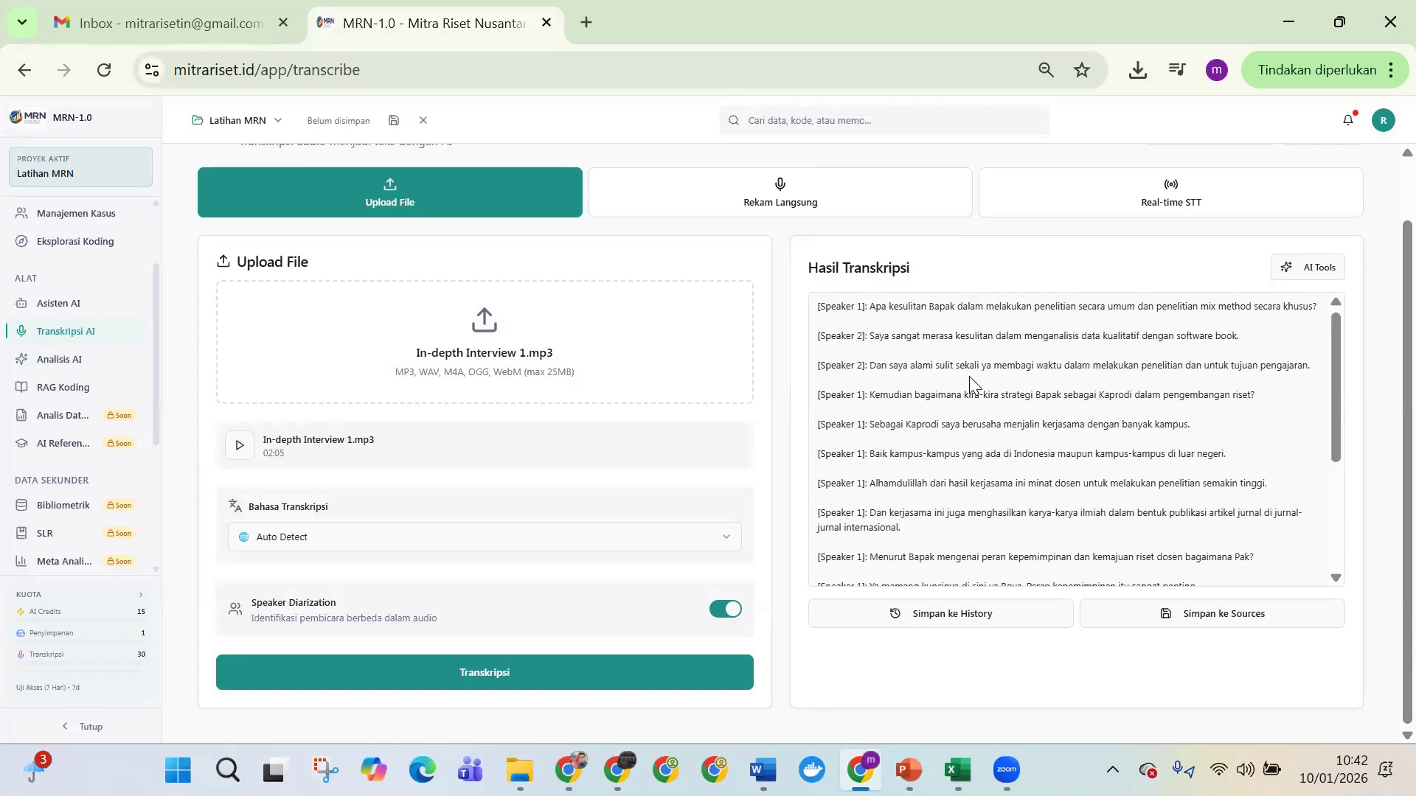
{"action": "left_click", "coordinate": [1307, 267]}
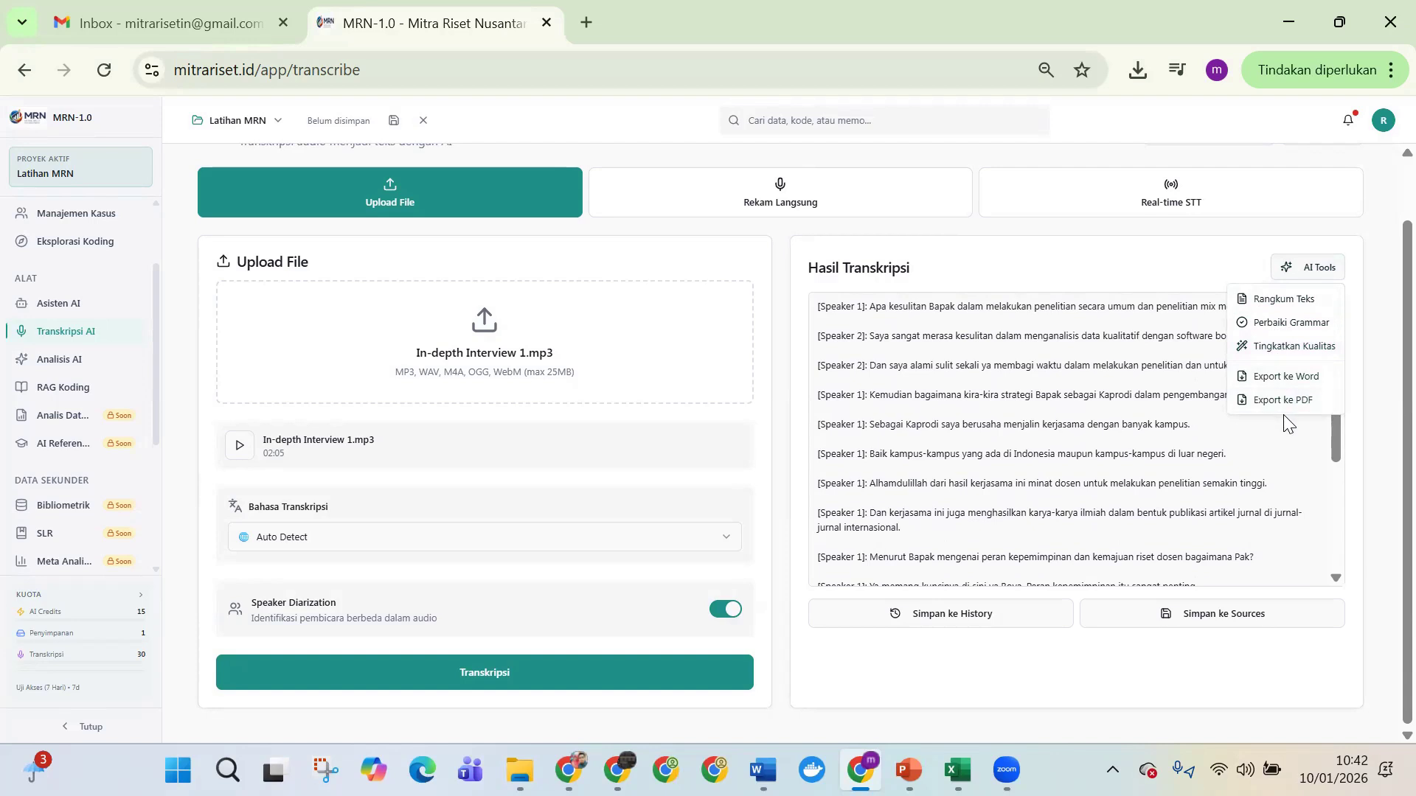
{"action": "left_click", "coordinate": [1034, 282]}
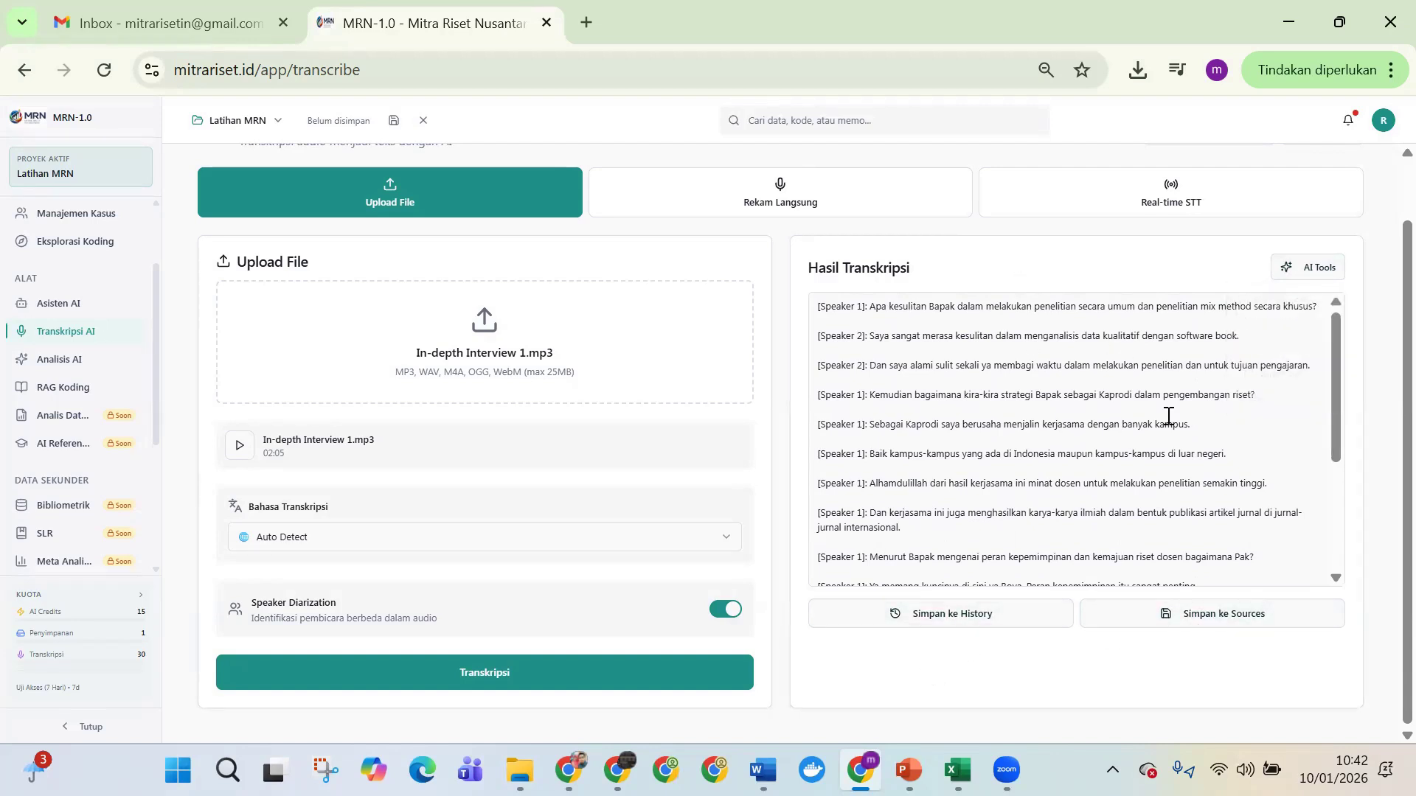
Step: Save the transcript to the project sources and check it in Sumber Data and Koding Manual
{"action": "left_click", "coordinate": [1187, 617]}
{"action": "scroll", "coordinate": [71, 389], "scroll_direction": "up", "scroll_amount": 2}
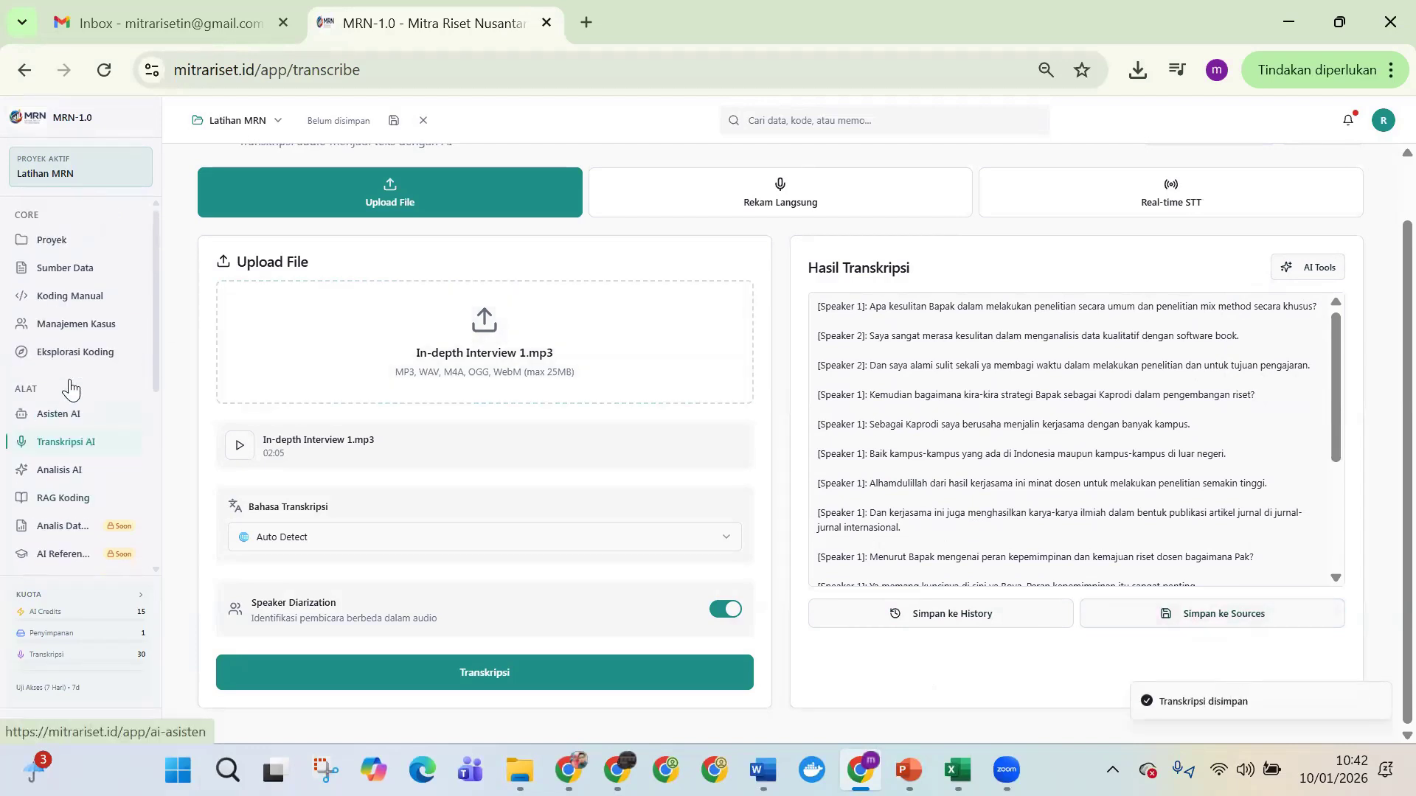
{"action": "left_click", "coordinate": [65, 270]}
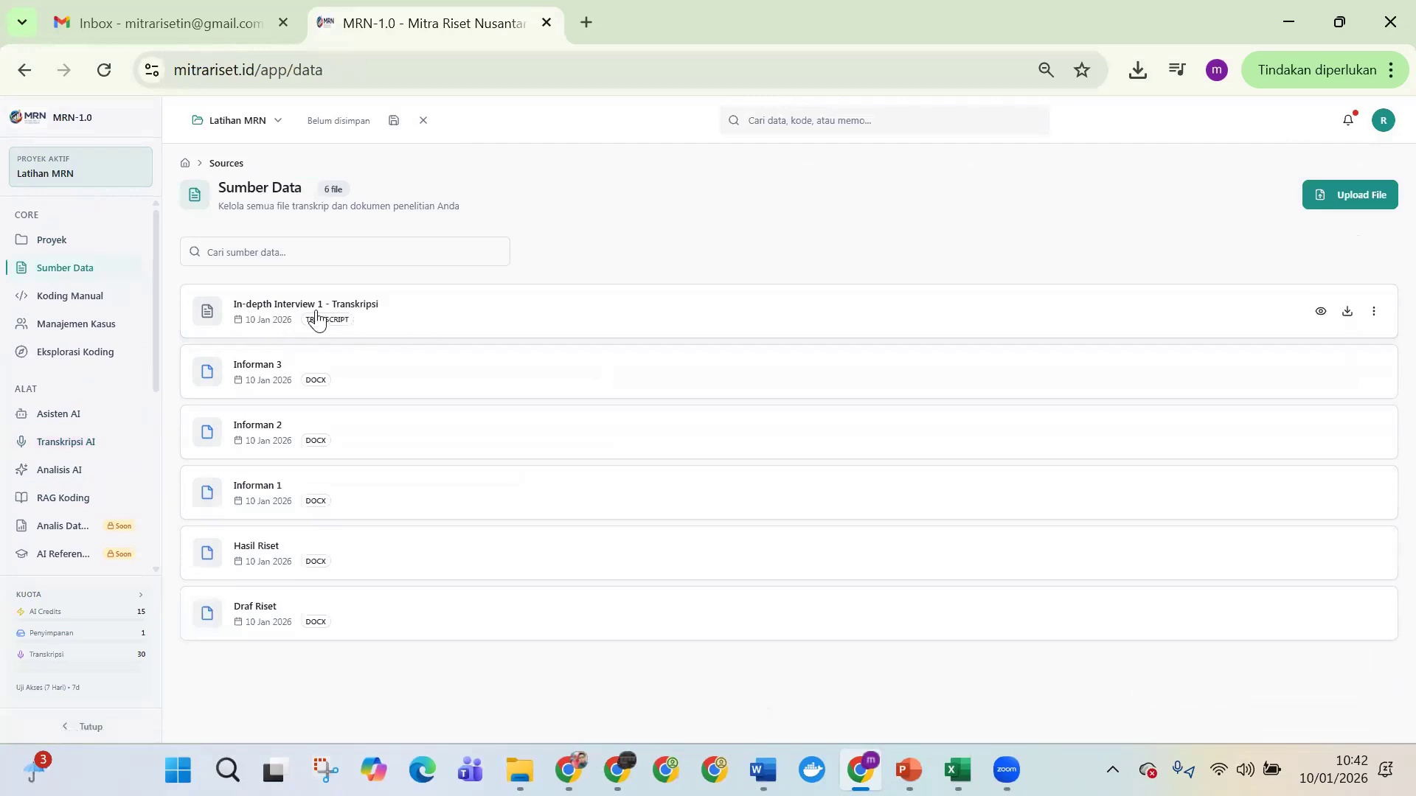
{"action": "left_click", "coordinate": [90, 296]}
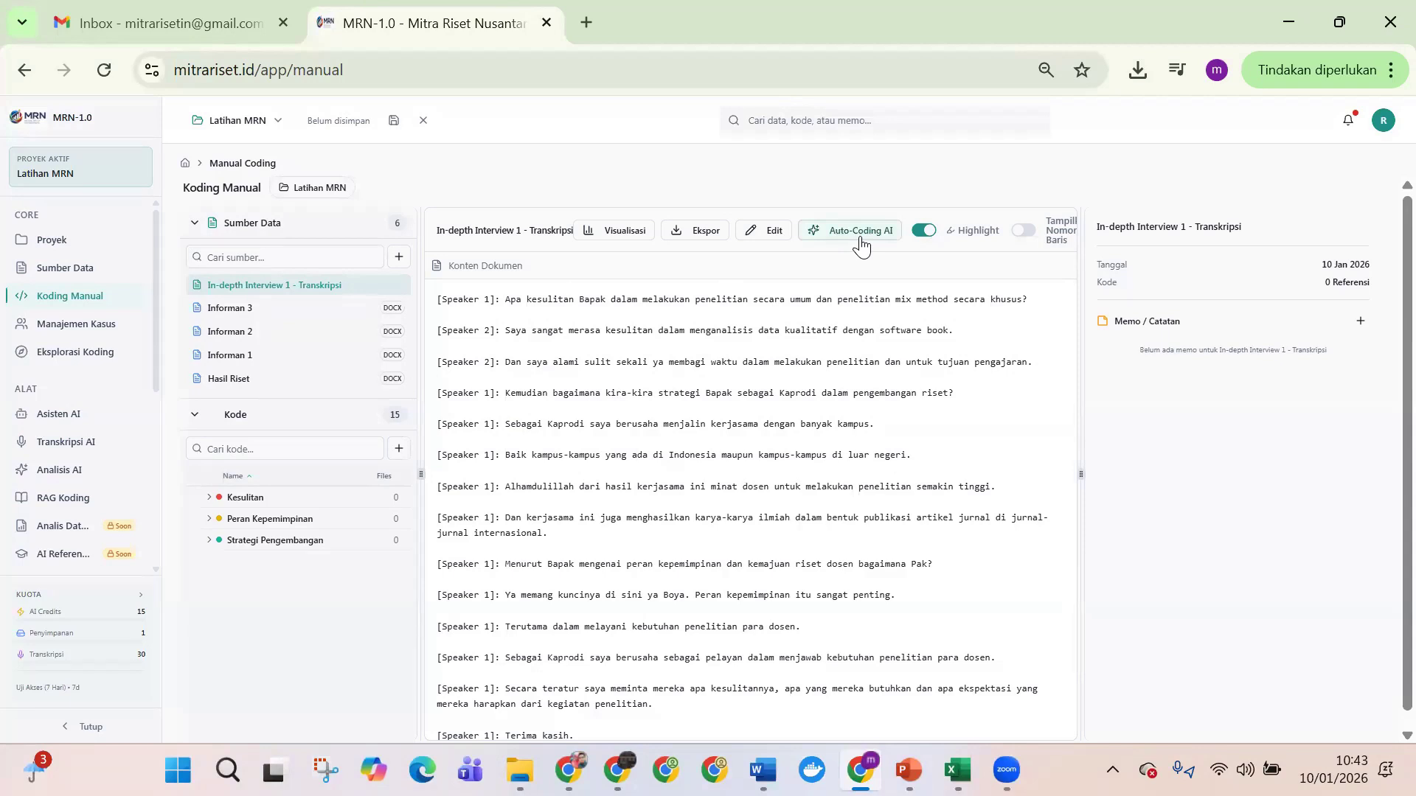
Step: View the Rekam Langsung mode in Transkripsi AI and try starting a recording, dismissing the microphone permission request
{"action": "left_click", "coordinate": [82, 448]}
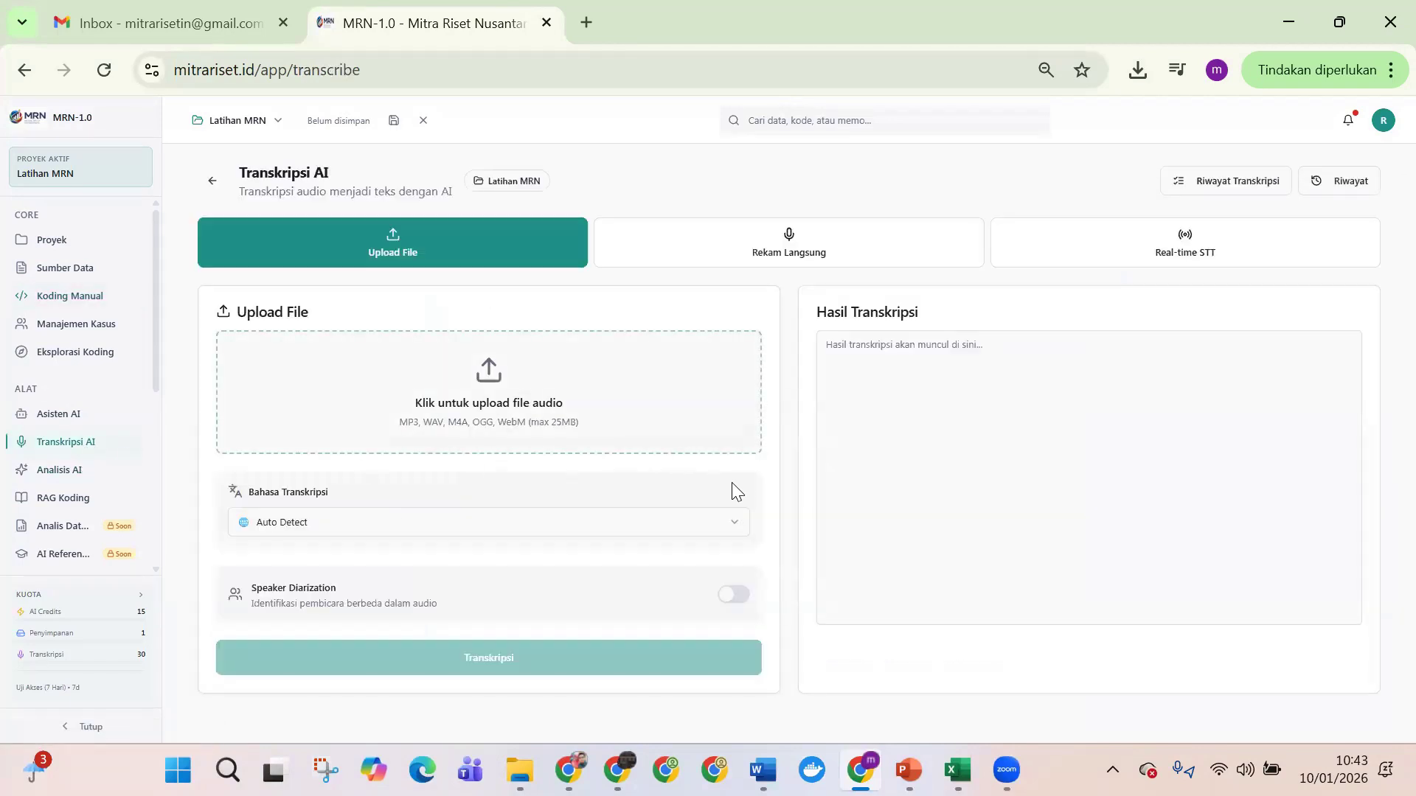
{"action": "left_click", "coordinate": [647, 255]}
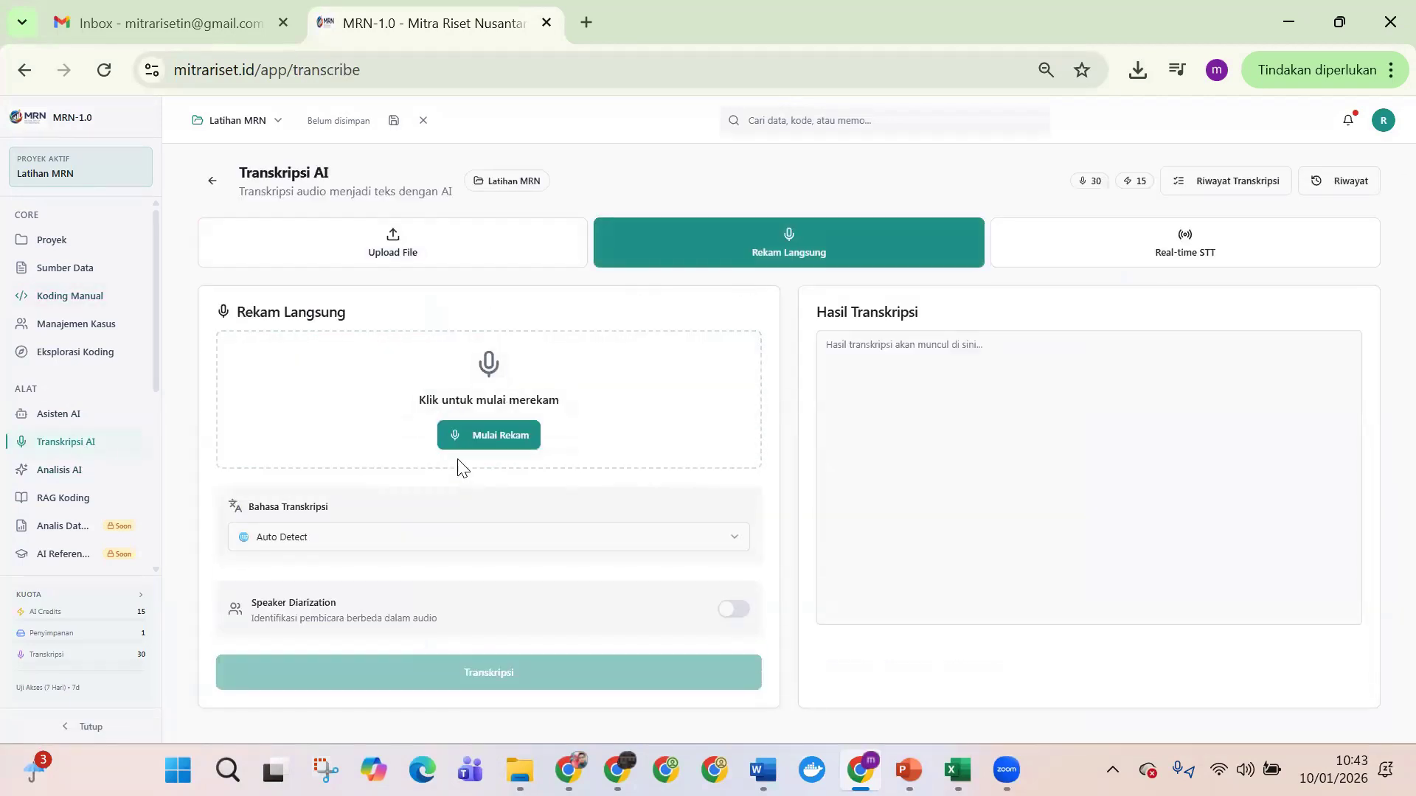
{"action": "left_click", "coordinate": [485, 436]}
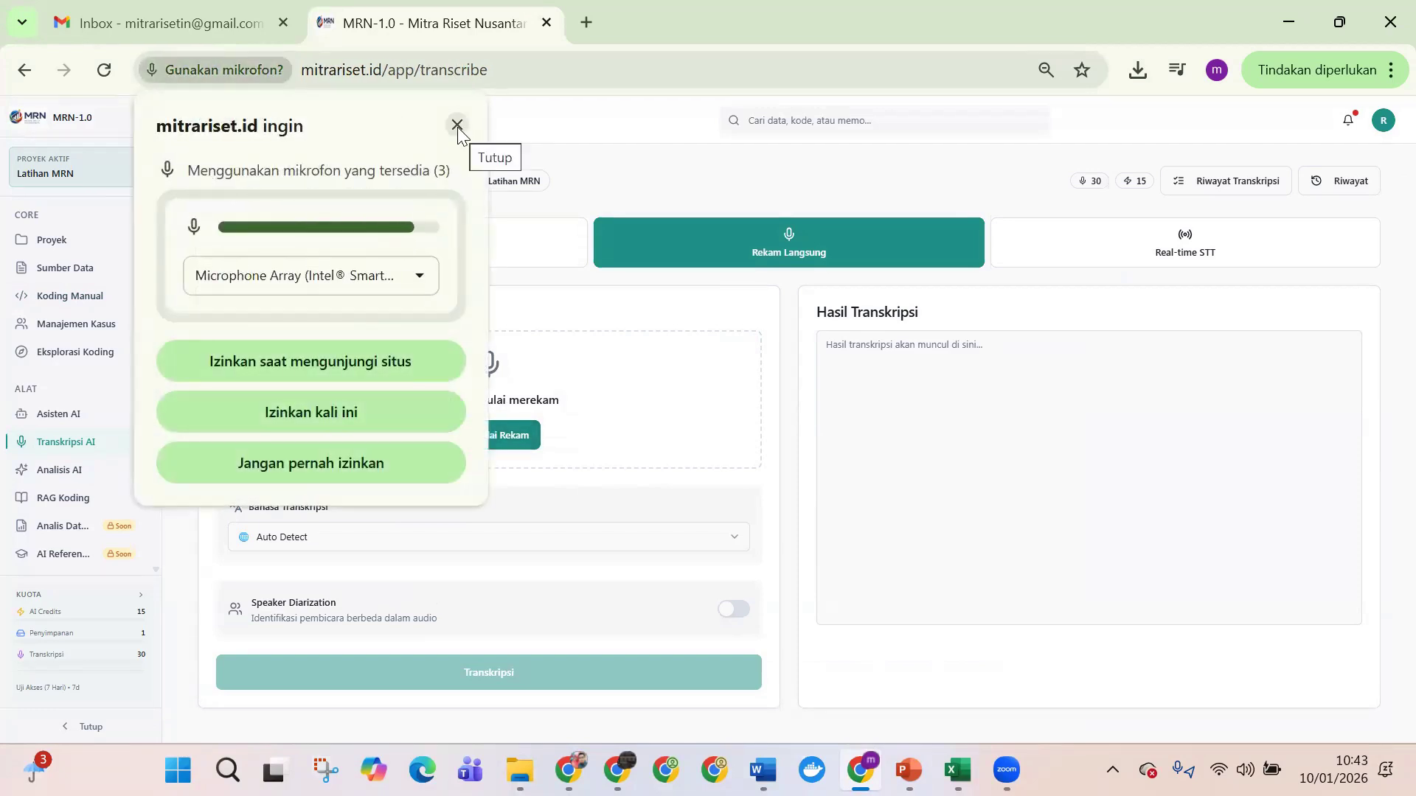
{"action": "left_click", "coordinate": [457, 126]}
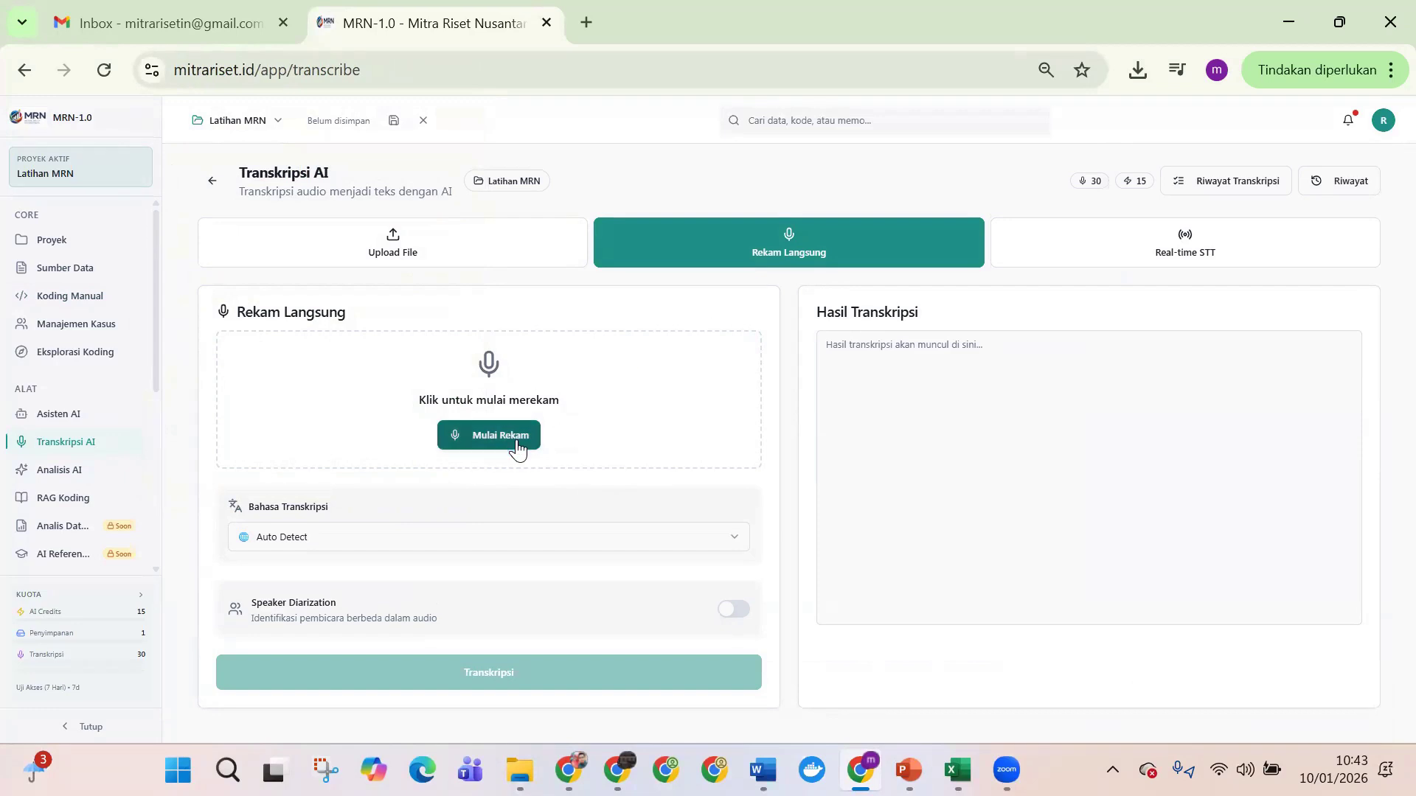
Step: Start Real-time STT listening in Bahasa Indonesia, allowing the site to use the microphone on visits
{"action": "left_click", "coordinate": [1068, 246]}
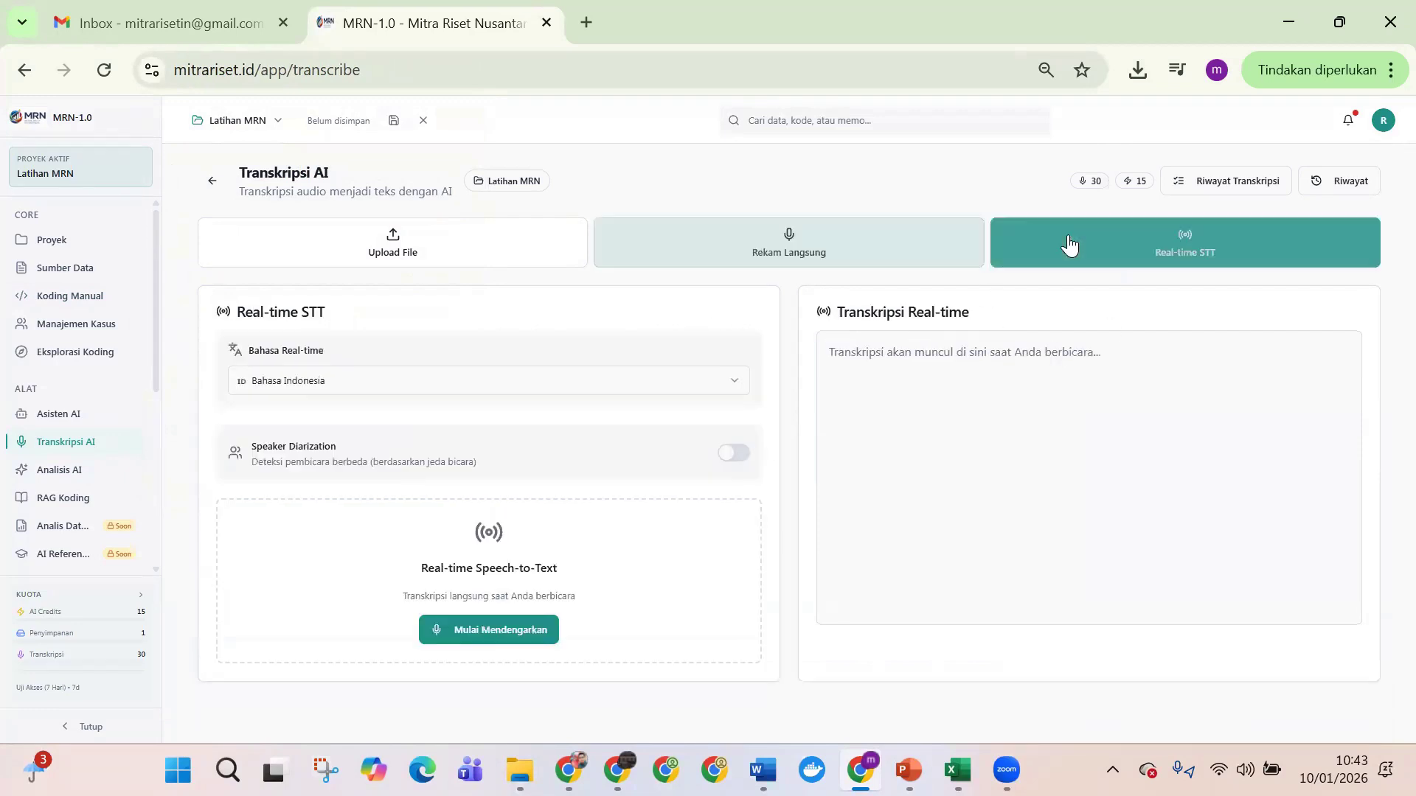
{"action": "left_click", "coordinate": [478, 631]}
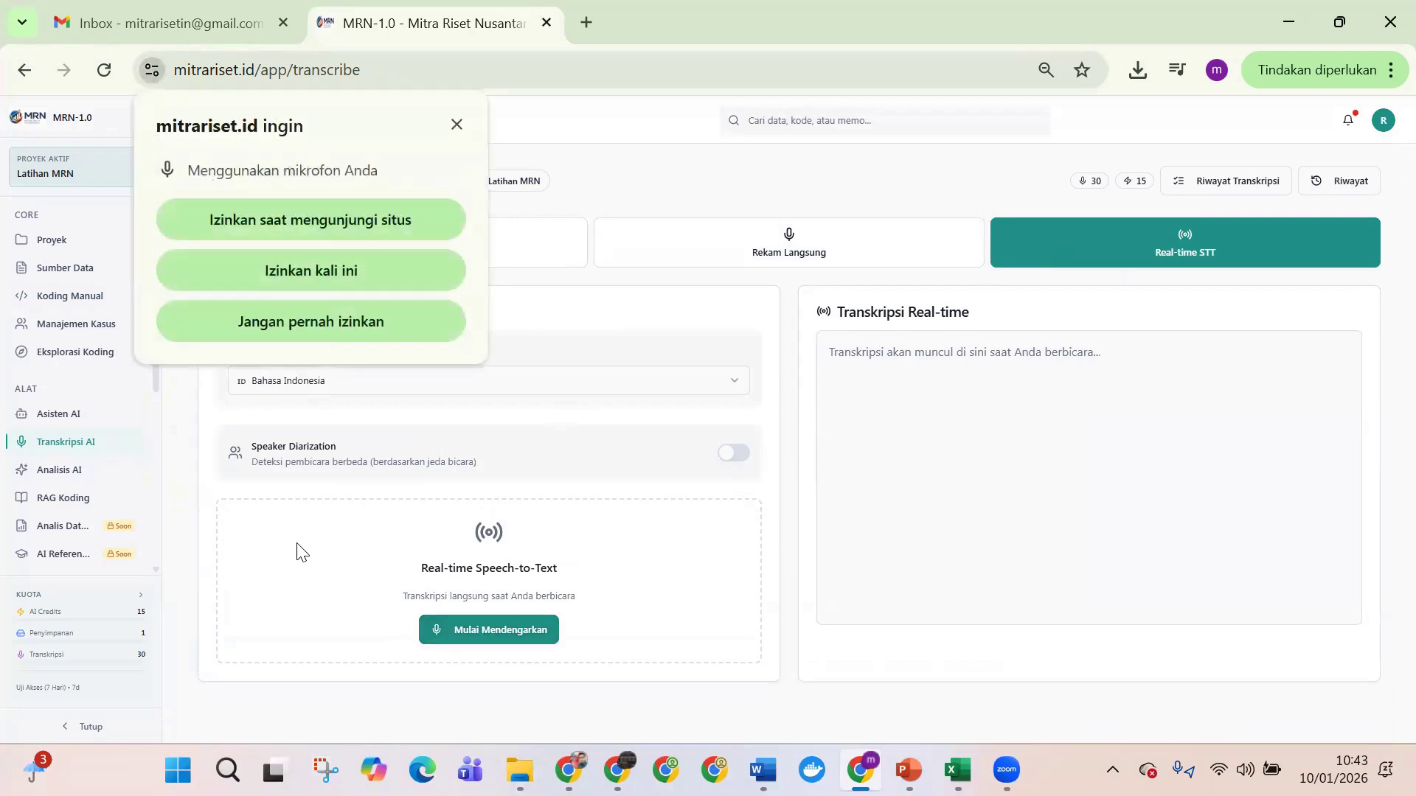
{"action": "left_click", "coordinate": [308, 220]}
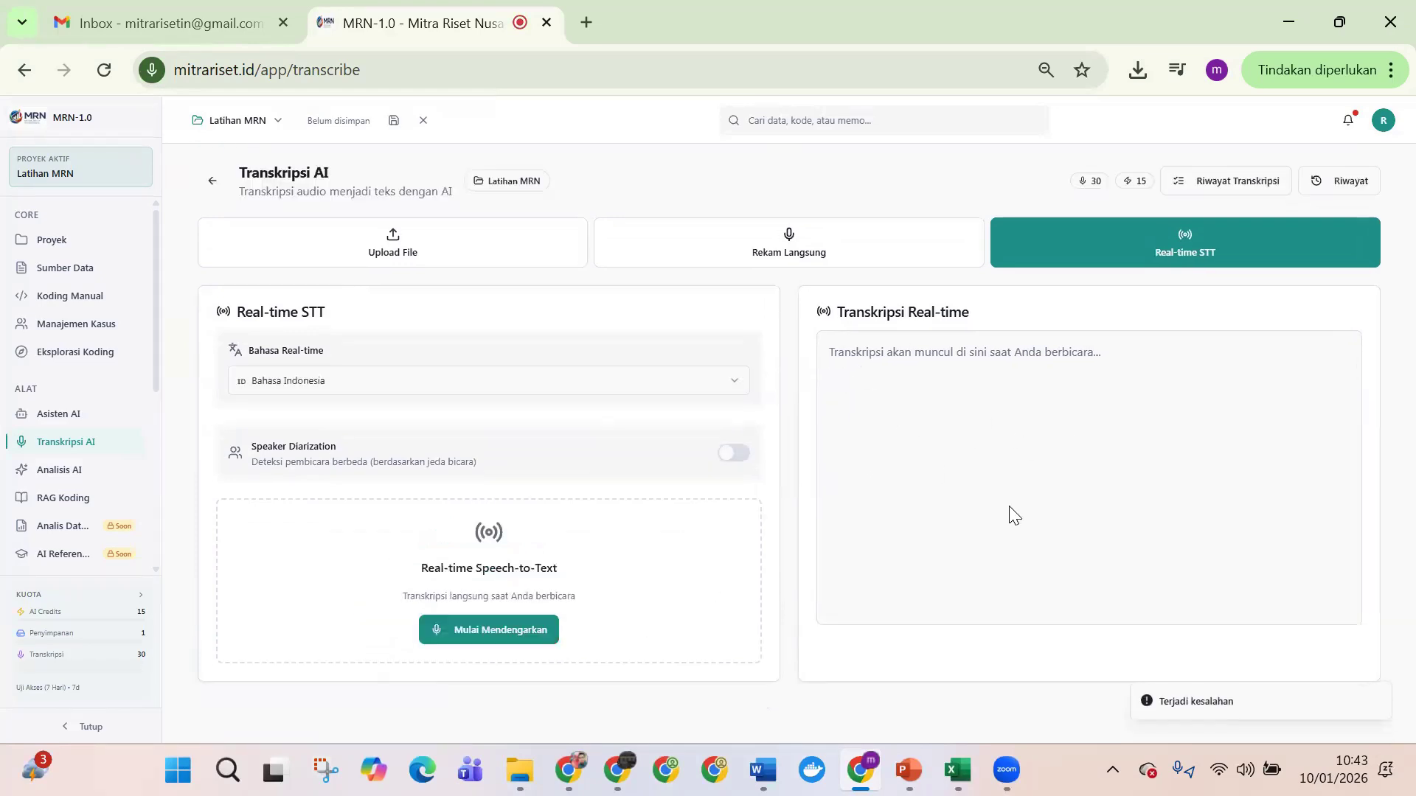
{"action": "left_click", "coordinate": [515, 627]}
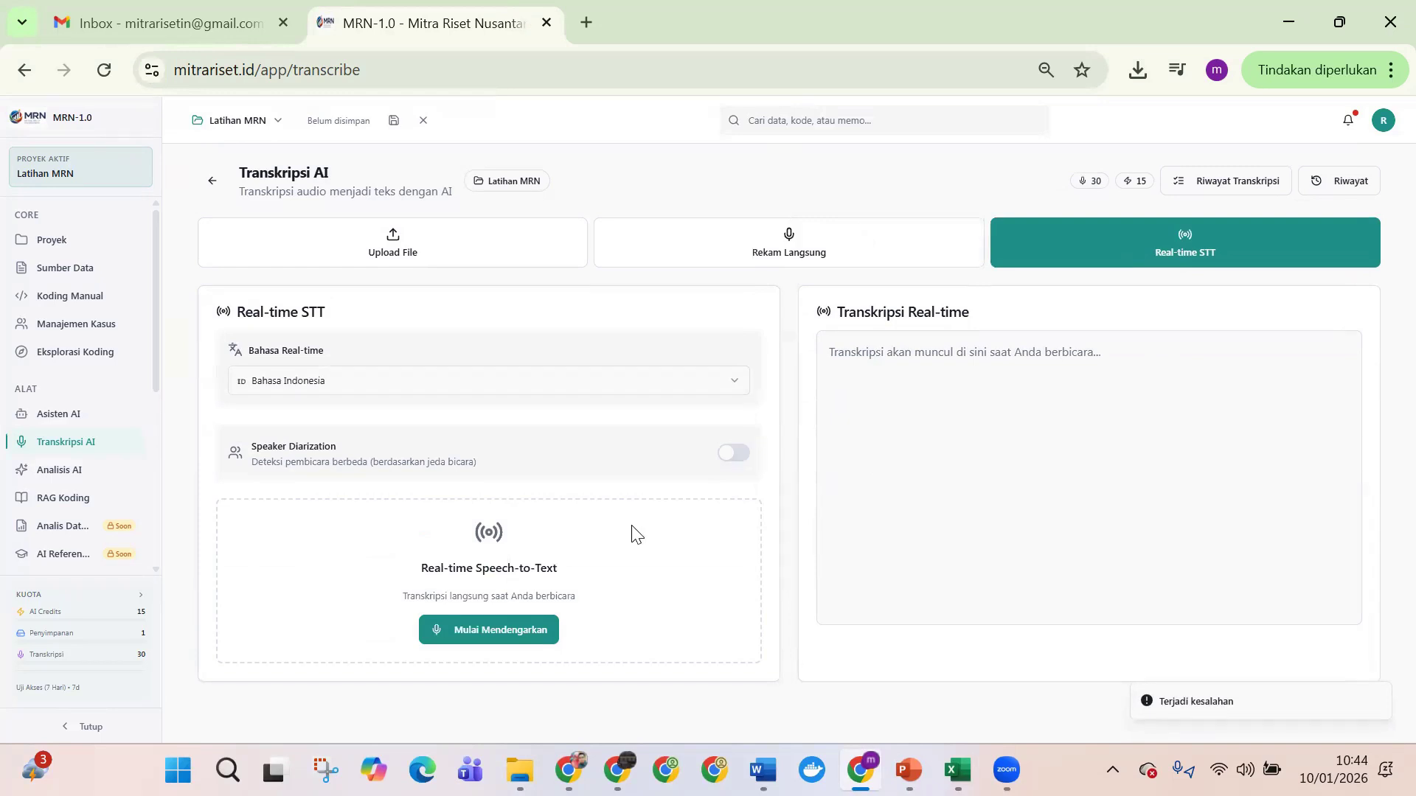
{"action": "left_click", "coordinate": [505, 631]}
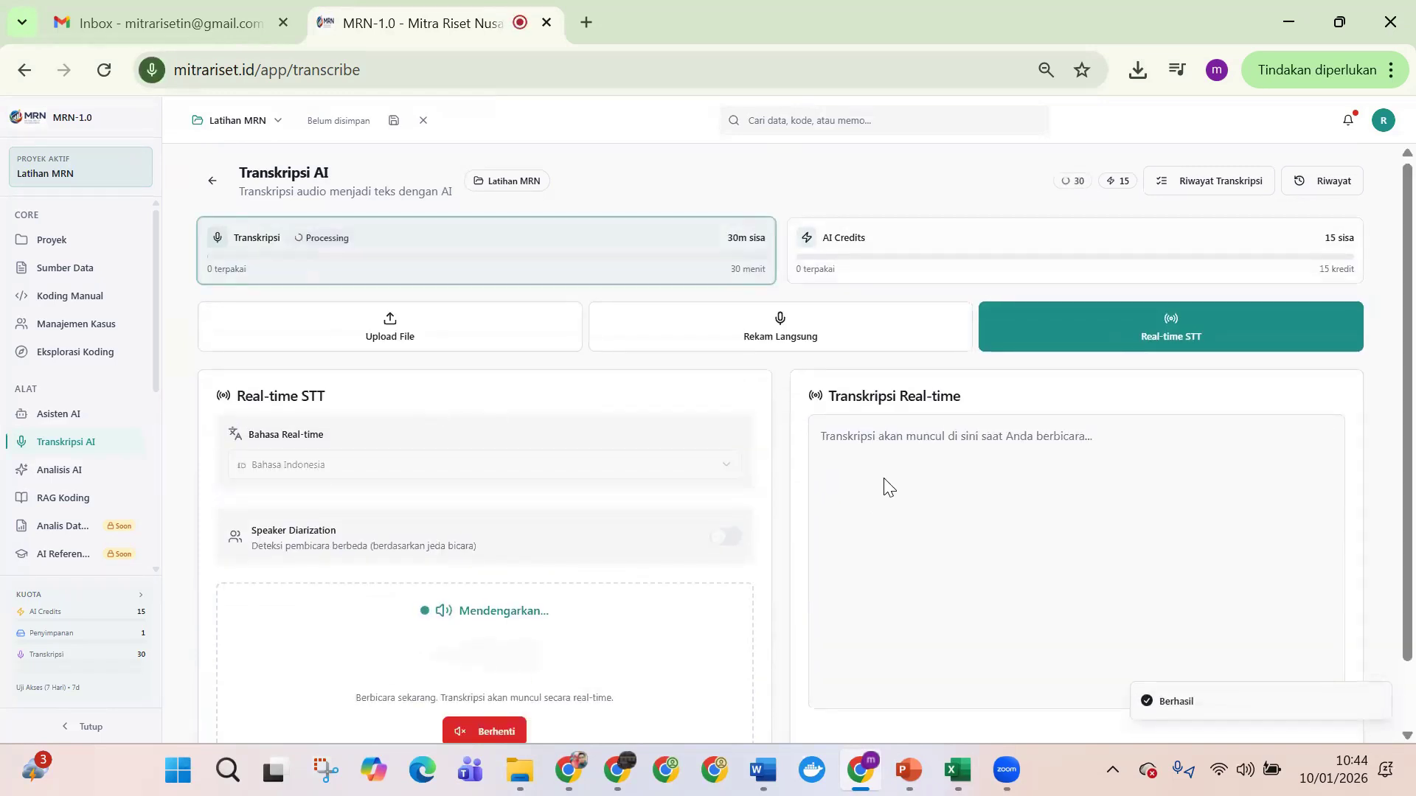
{"action": "scroll", "coordinate": [635, 563], "scroll_direction": "down", "scroll_amount": 1}
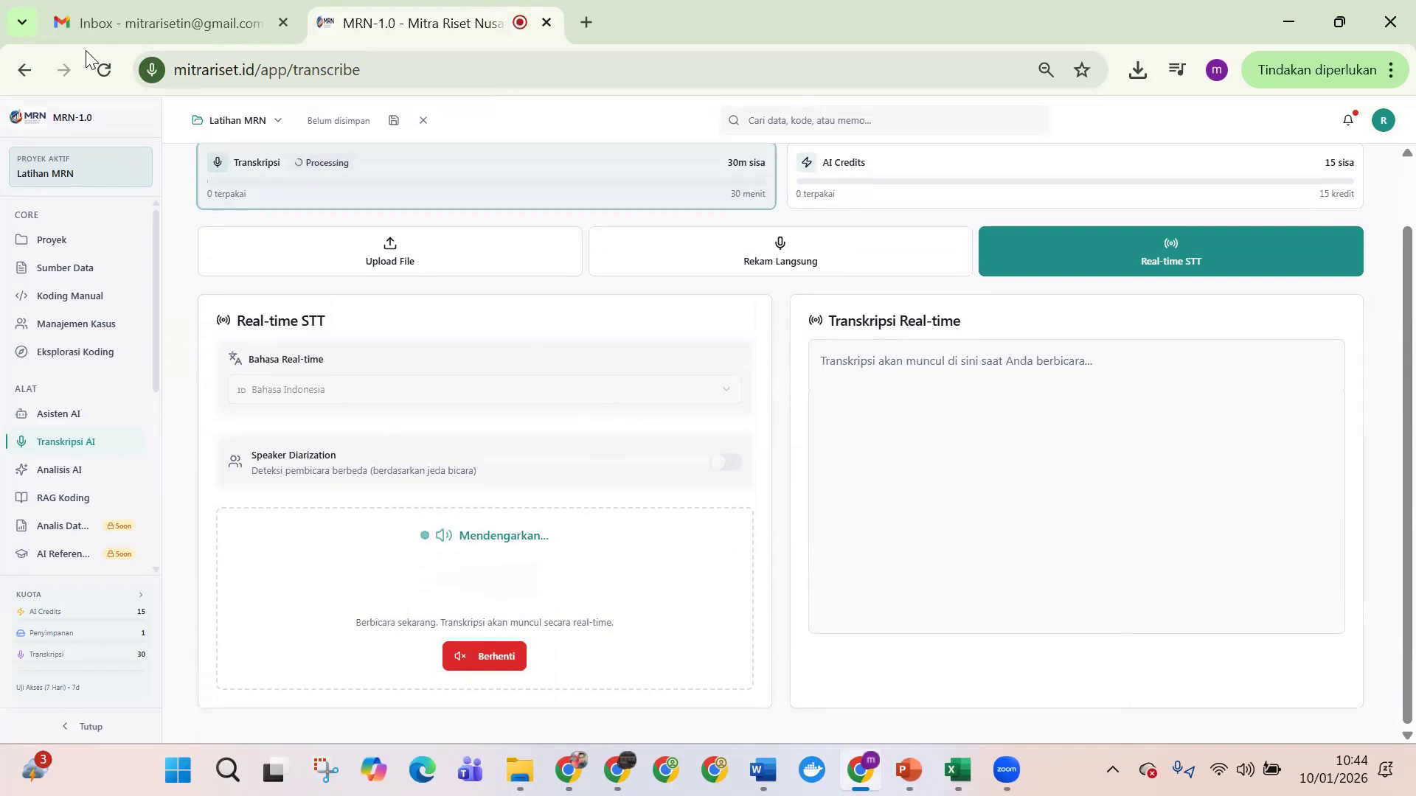
Step: Turn the site's microphone permission off and back on, and open its detailed microphone settings
{"action": "left_click", "coordinate": [152, 70]}
{"action": "left_click", "coordinate": [422, 235]}
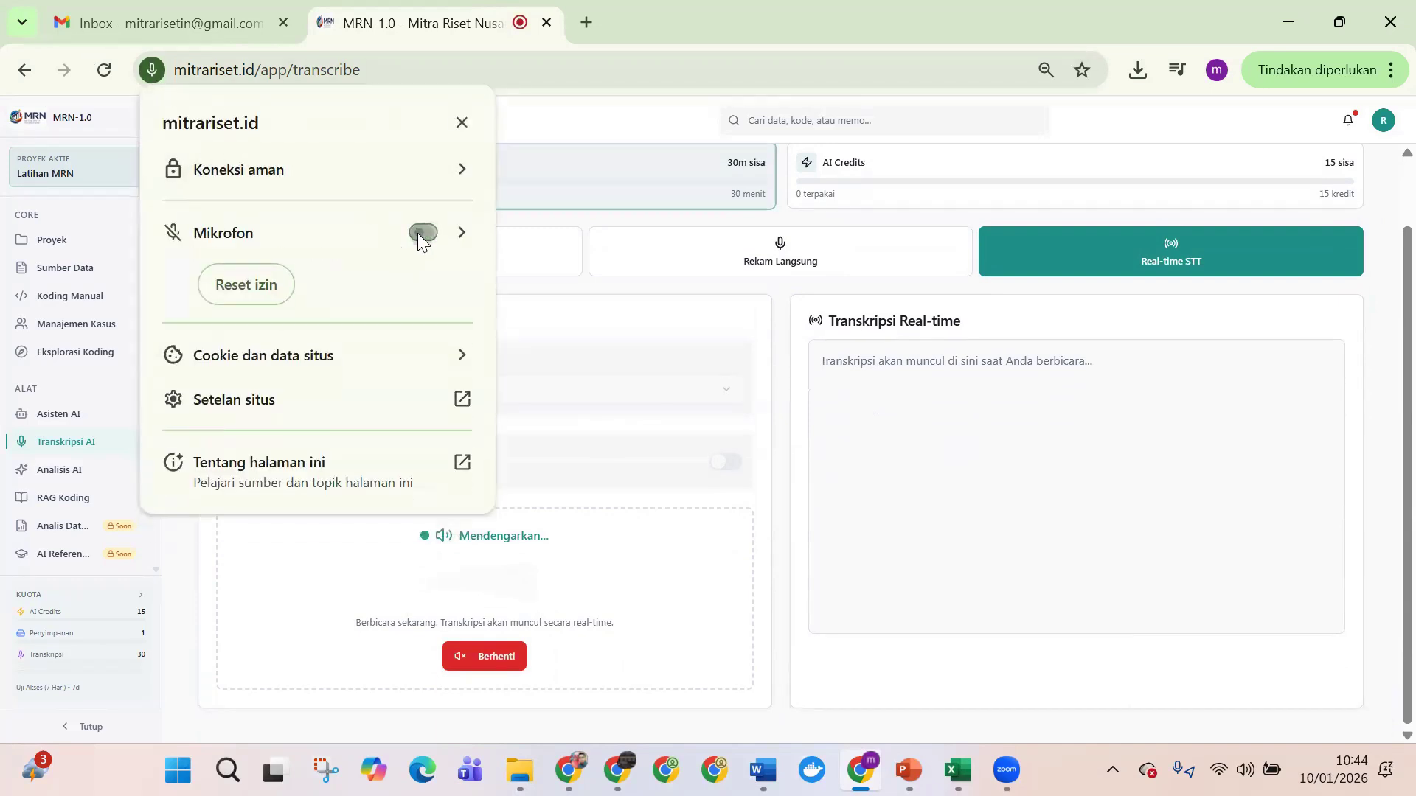
{"action": "left_click", "coordinate": [426, 232]}
{"action": "left_click", "coordinate": [270, 310]}
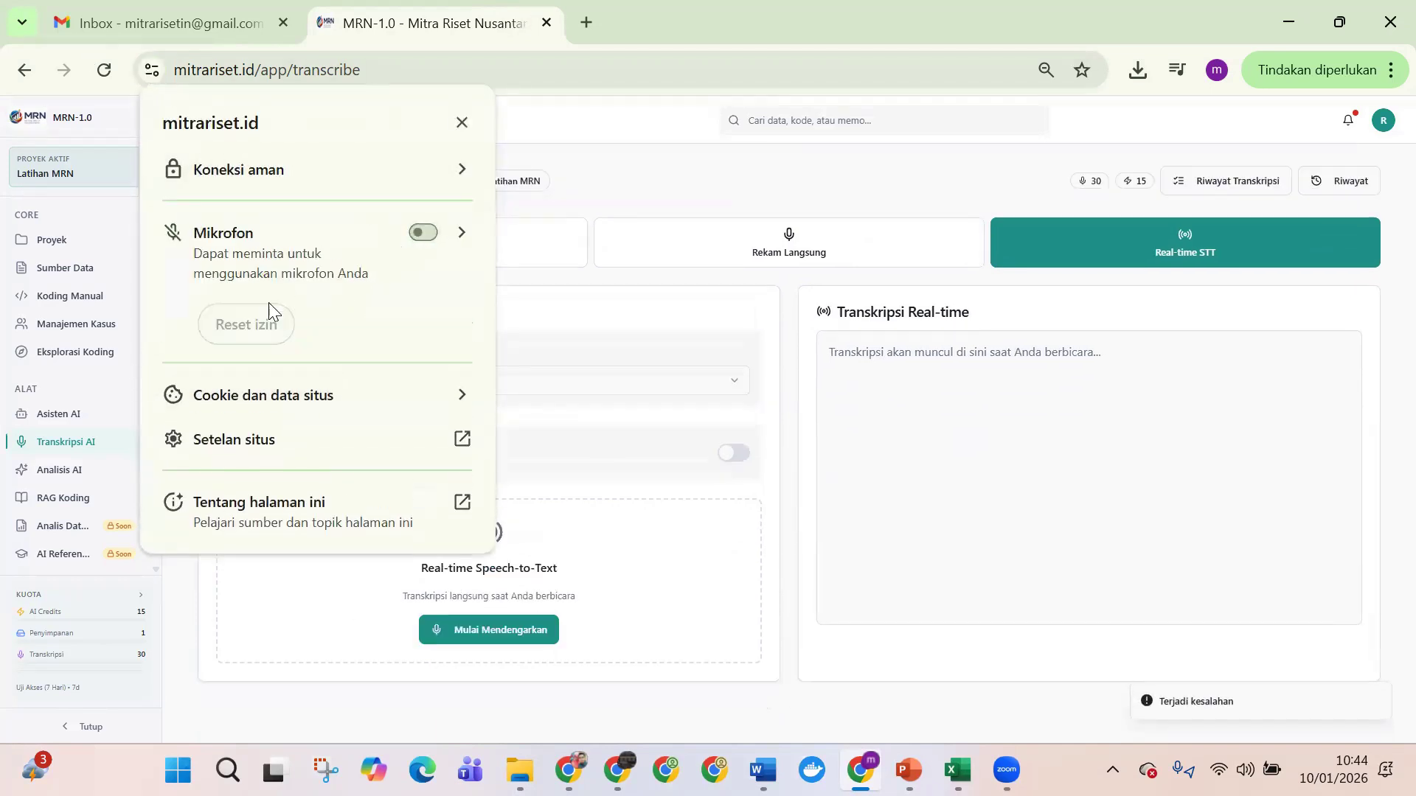
{"action": "left_click", "coordinate": [424, 232]}
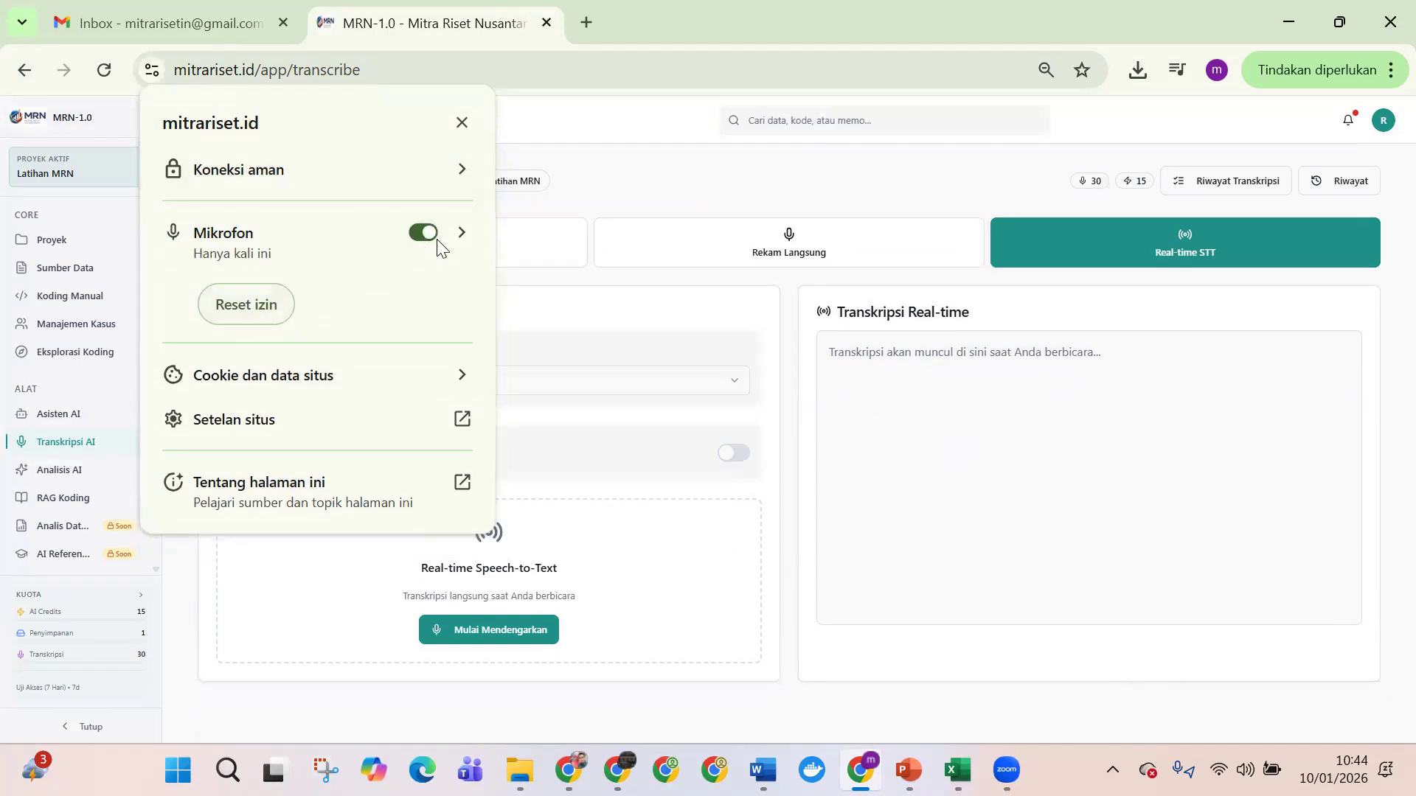
{"action": "left_click", "coordinate": [461, 230]}
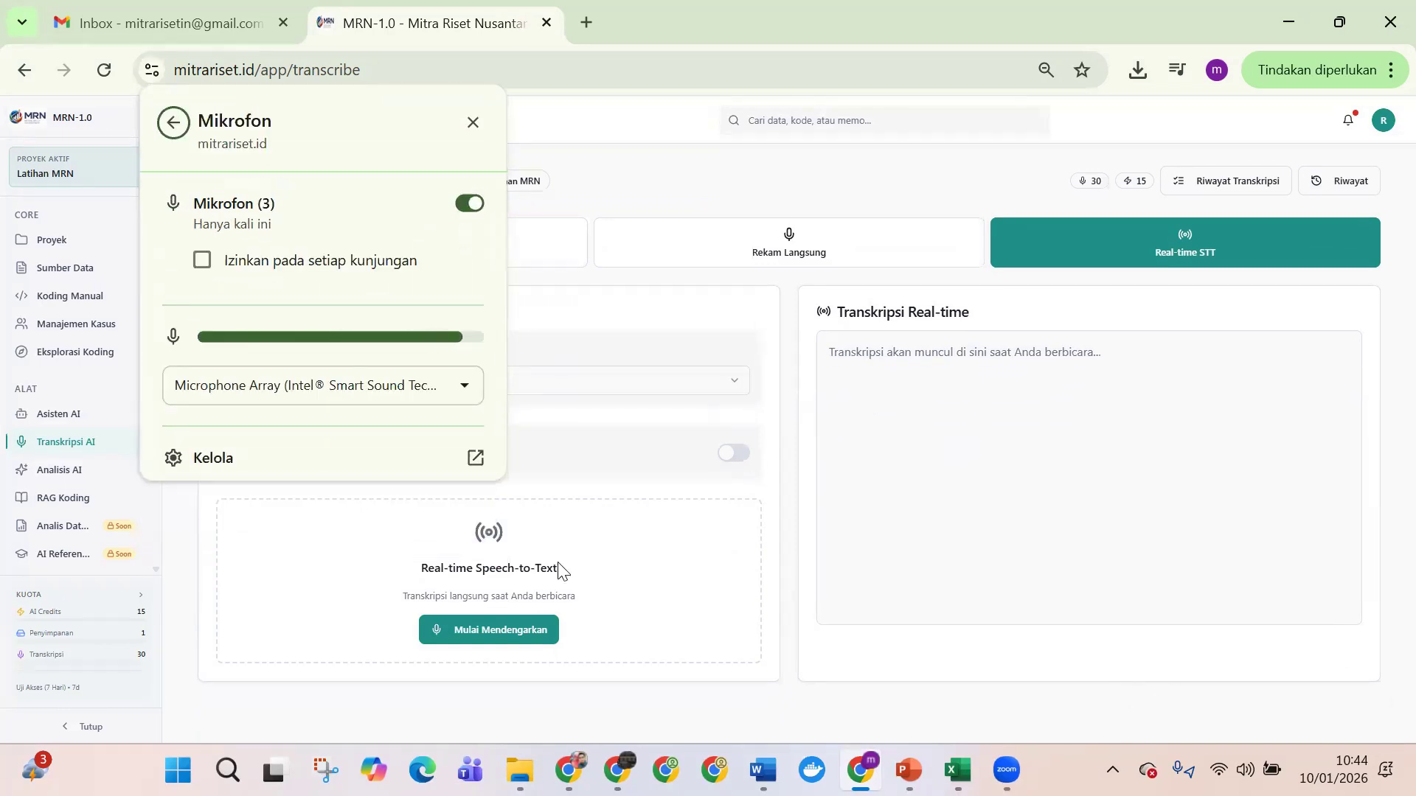
Step: Capture a spoken passage with Real-time STT, stop listening and save the transcript to the project sources
{"action": "left_click", "coordinate": [492, 631]}
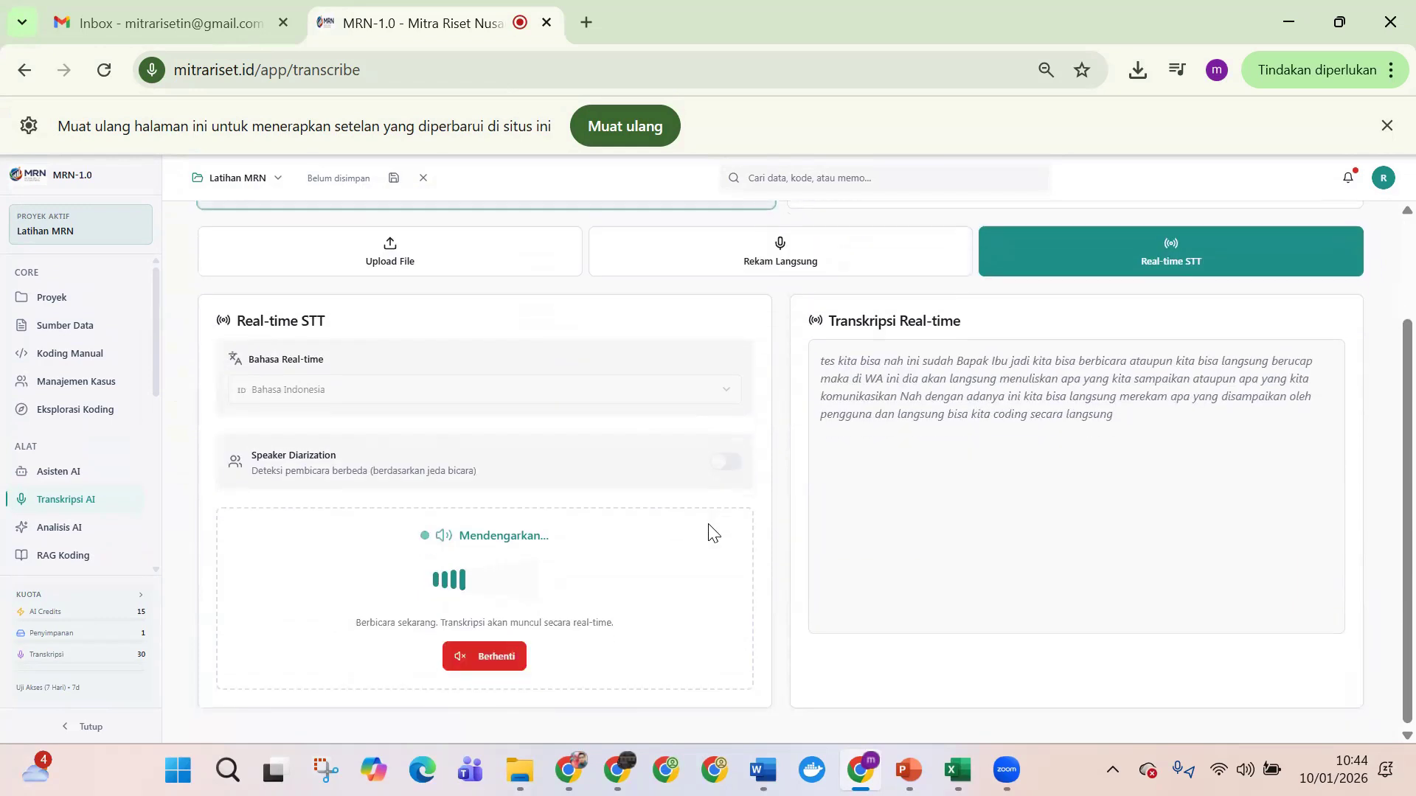
{"action": "left_click", "coordinate": [494, 663]}
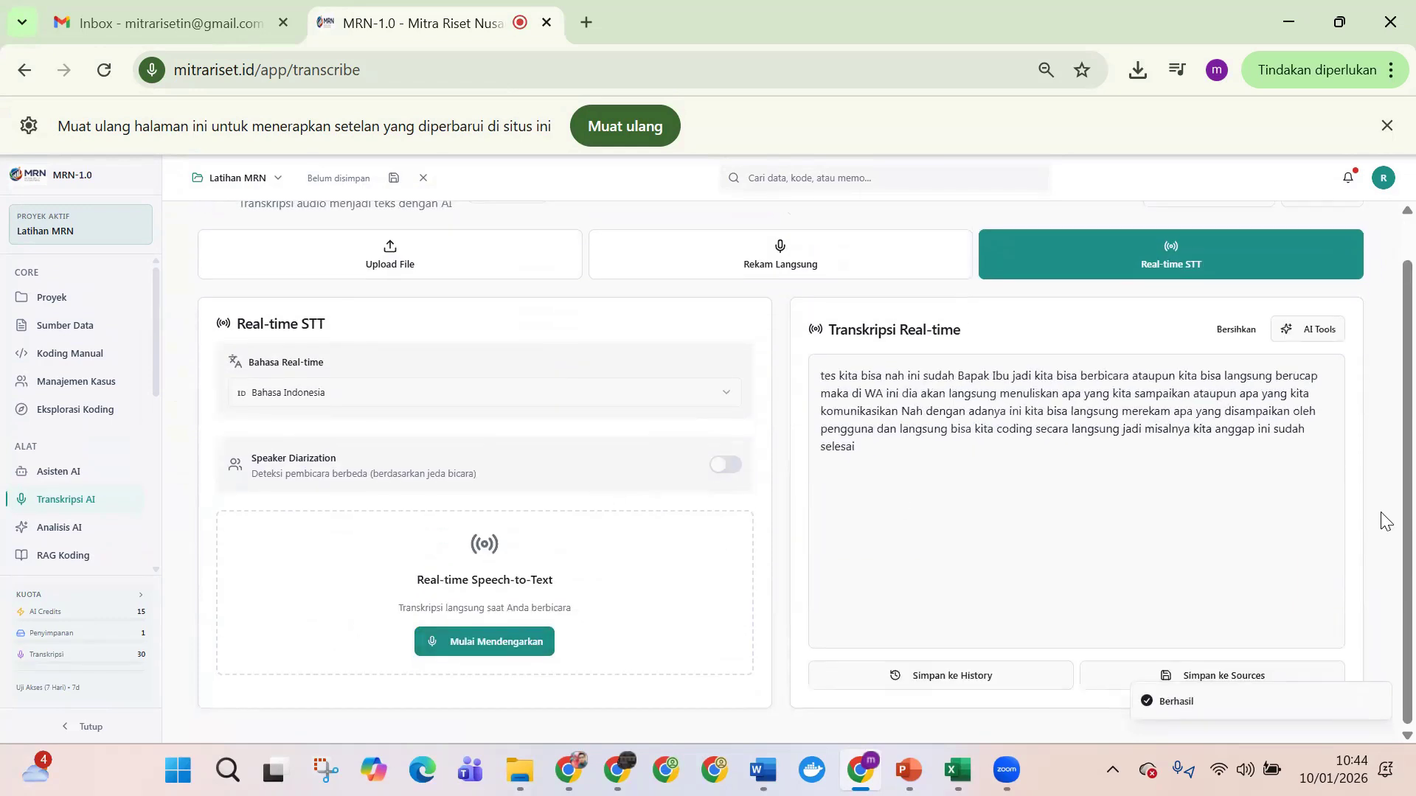
{"action": "left_click", "coordinate": [1224, 676]}
Step: Check the saved real-time transcript in Sumber Data and Koding Manual, and select its text to view the codes that can be applied
{"action": "left_click", "coordinate": [65, 327]}
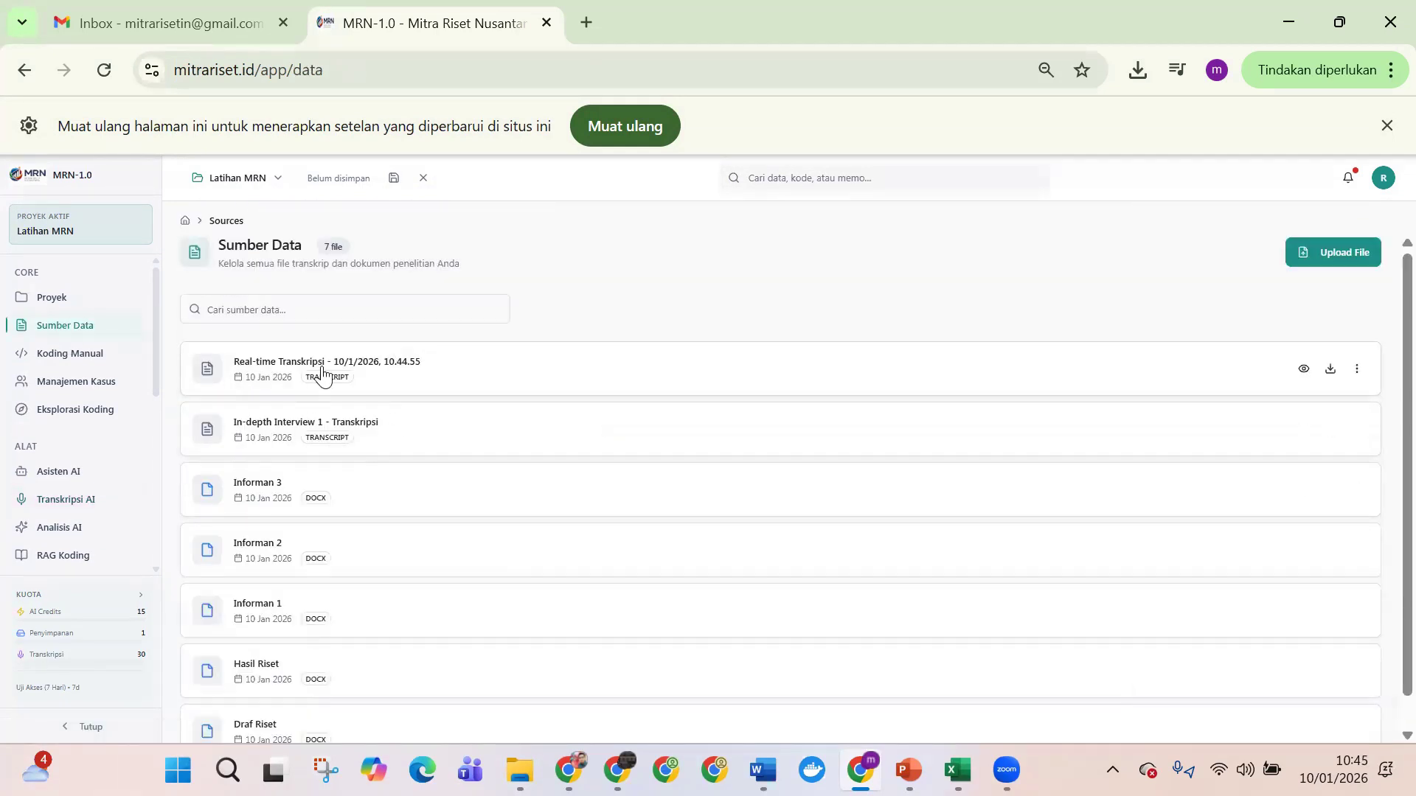
{"action": "left_click", "coordinate": [85, 355]}
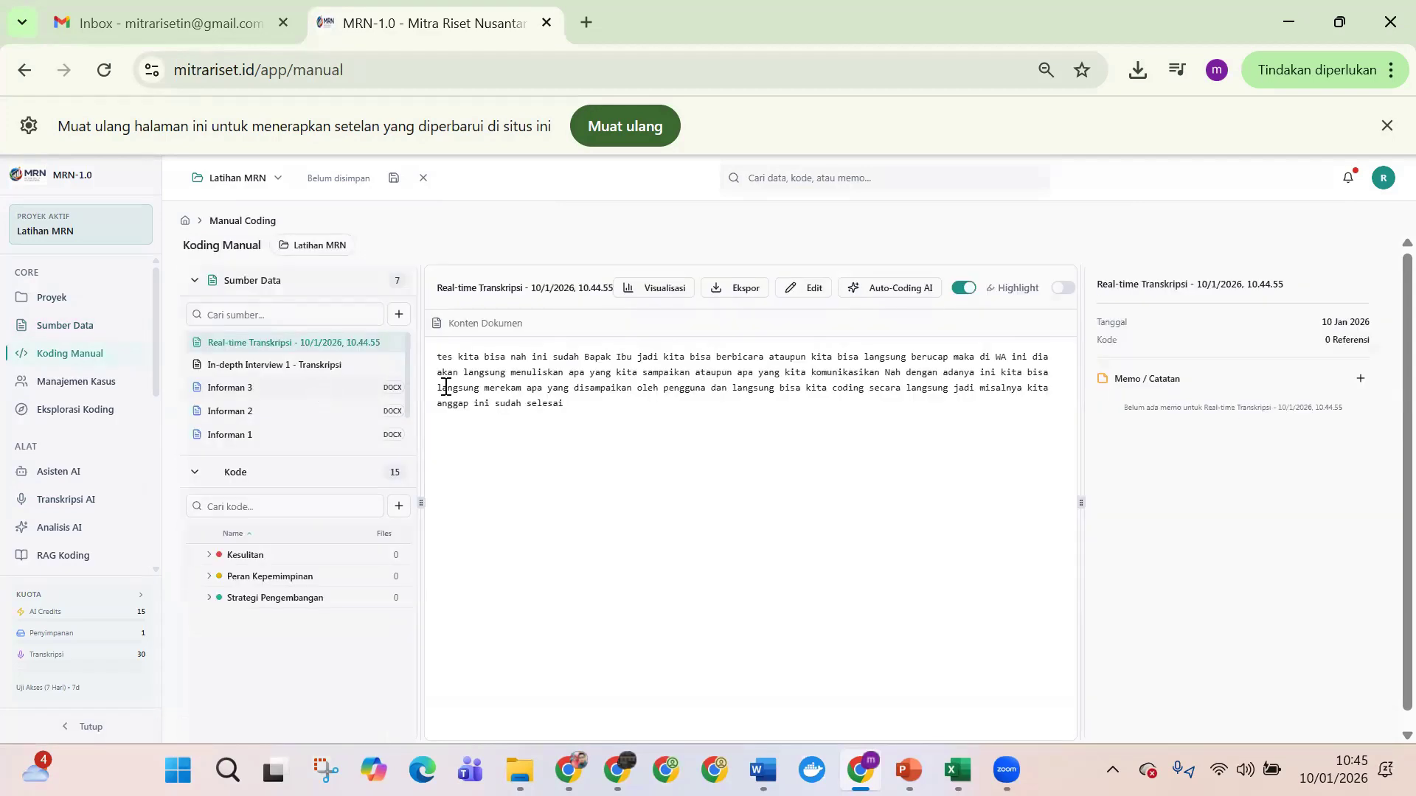
{"action": "left_click_drag", "start_coordinate": [436, 357], "coordinate": [624, 463]}
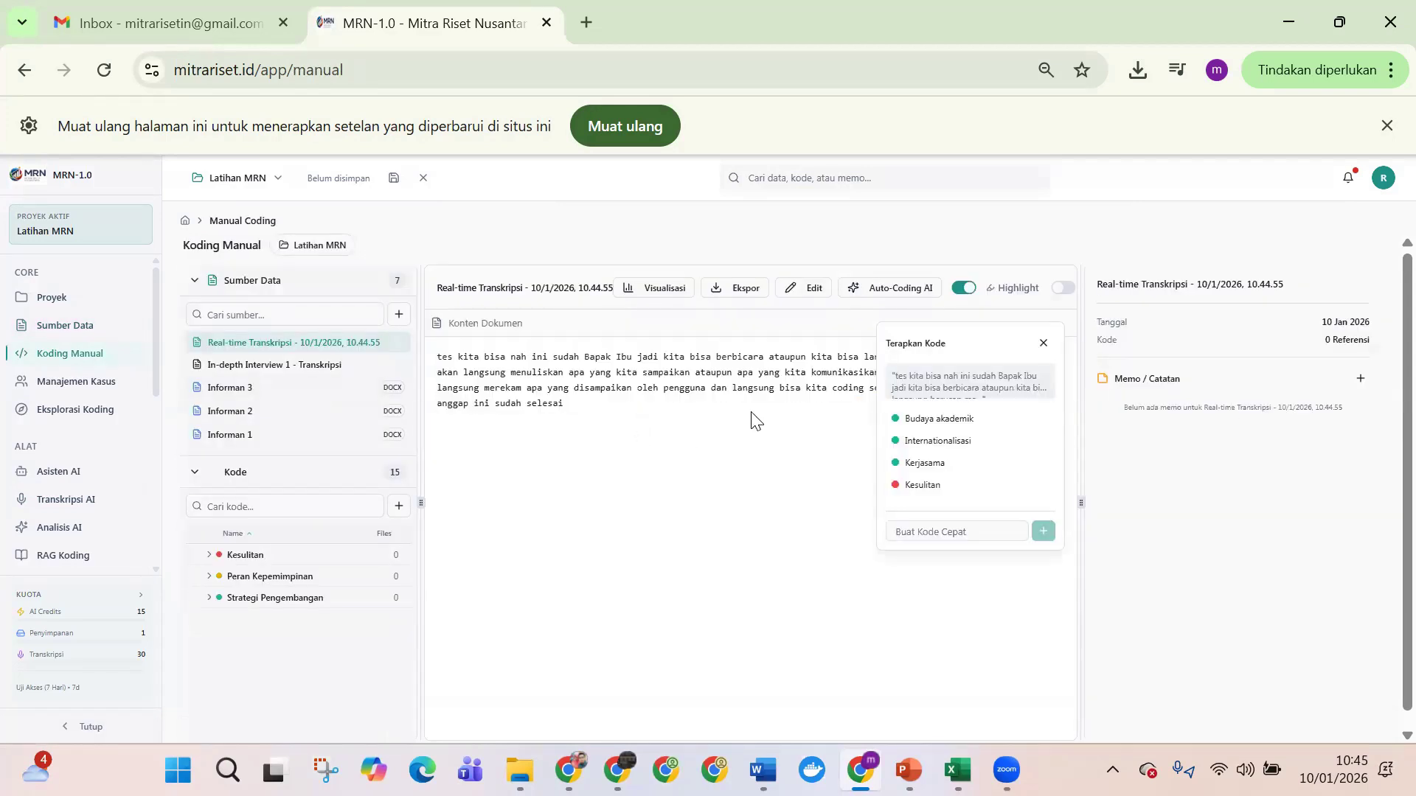
Step: Open Analisis AI, look over its data input options and dismiss the page reload notice
{"action": "left_click", "coordinate": [65, 501]}
{"action": "scroll", "coordinate": [74, 465], "scroll_direction": "down", "scroll_amount": 2}
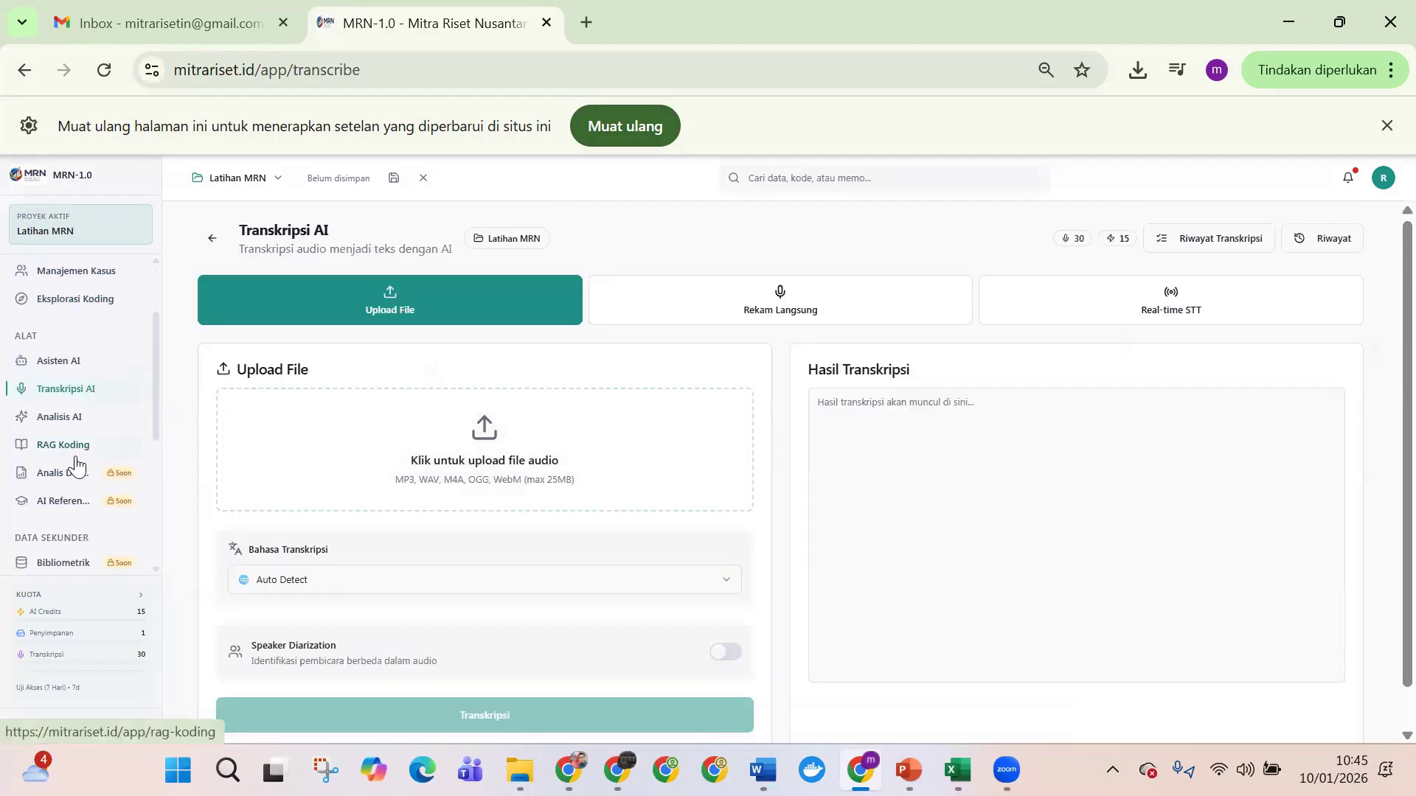
{"action": "left_click", "coordinate": [62, 418]}
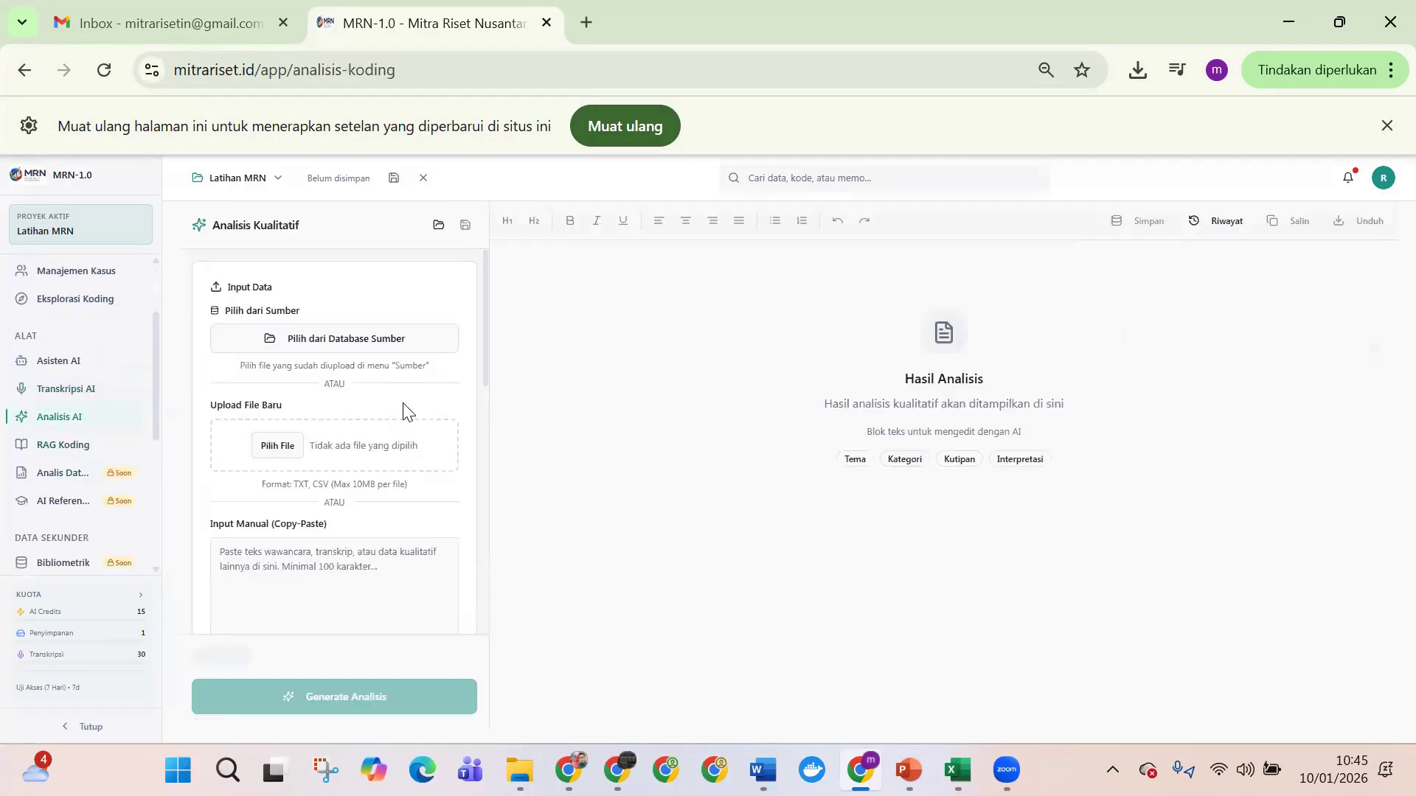
{"action": "scroll", "coordinate": [332, 442], "scroll_direction": "down", "scroll_amount": 1}
{"action": "scroll", "coordinate": [336, 448], "scroll_direction": "up", "scroll_amount": 1}
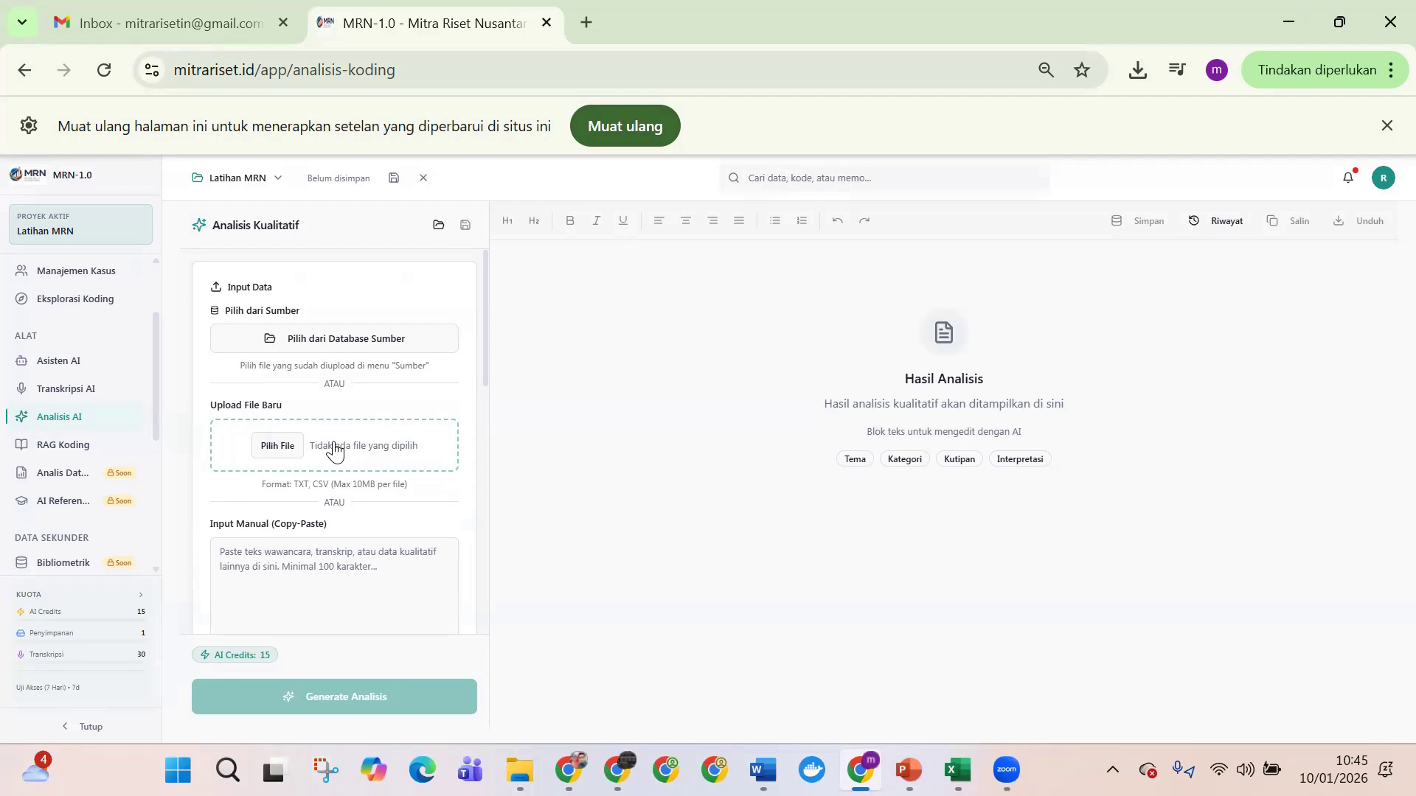
{"action": "left_click", "coordinate": [1386, 125]}
Step: Add Informan 1, Informan 2 and Informan 3 from the source database as the analysis input data
{"action": "left_click", "coordinate": [356, 288]}
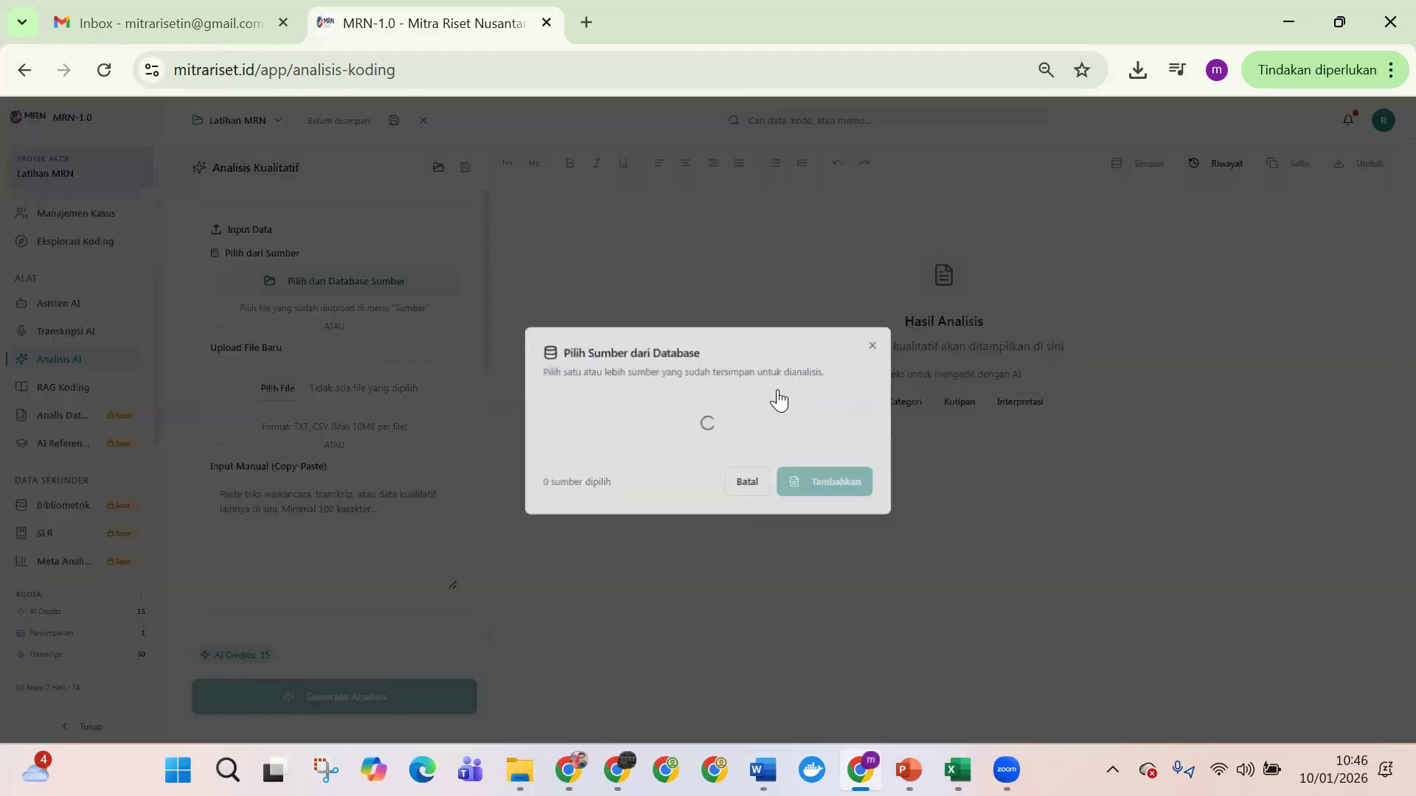
{"action": "left_click", "coordinate": [584, 411]}
{"action": "left_click", "coordinate": [596, 453]}
{"action": "left_click", "coordinate": [601, 498]}
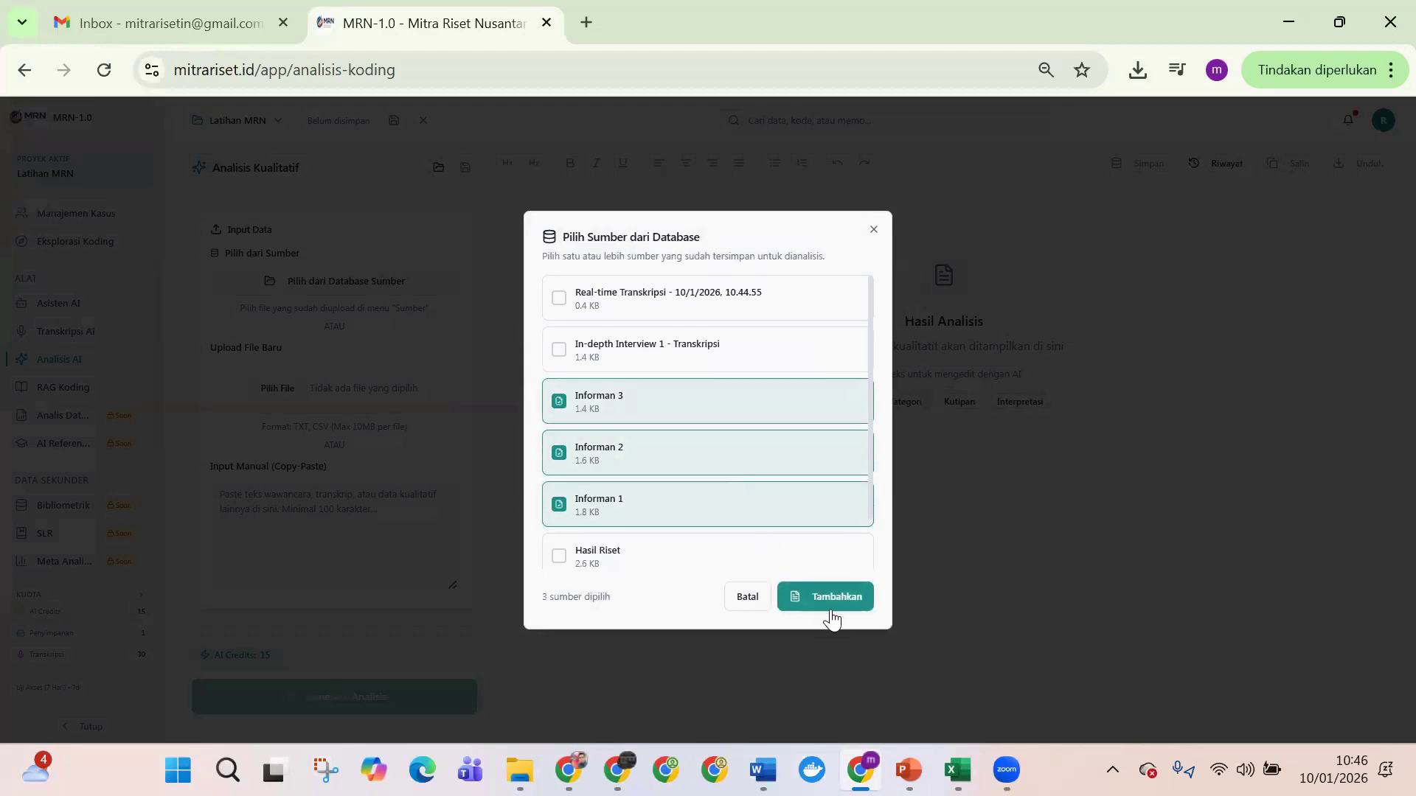
{"action": "left_click", "coordinate": [826, 603]}
Step: Set the qualitative research type to Grounded Theory and the analysis technique to Systematic Grounded Theory (Strauss & Corbin)
{"action": "scroll", "coordinate": [336, 413], "scroll_direction": "down", "scroll_amount": 9}
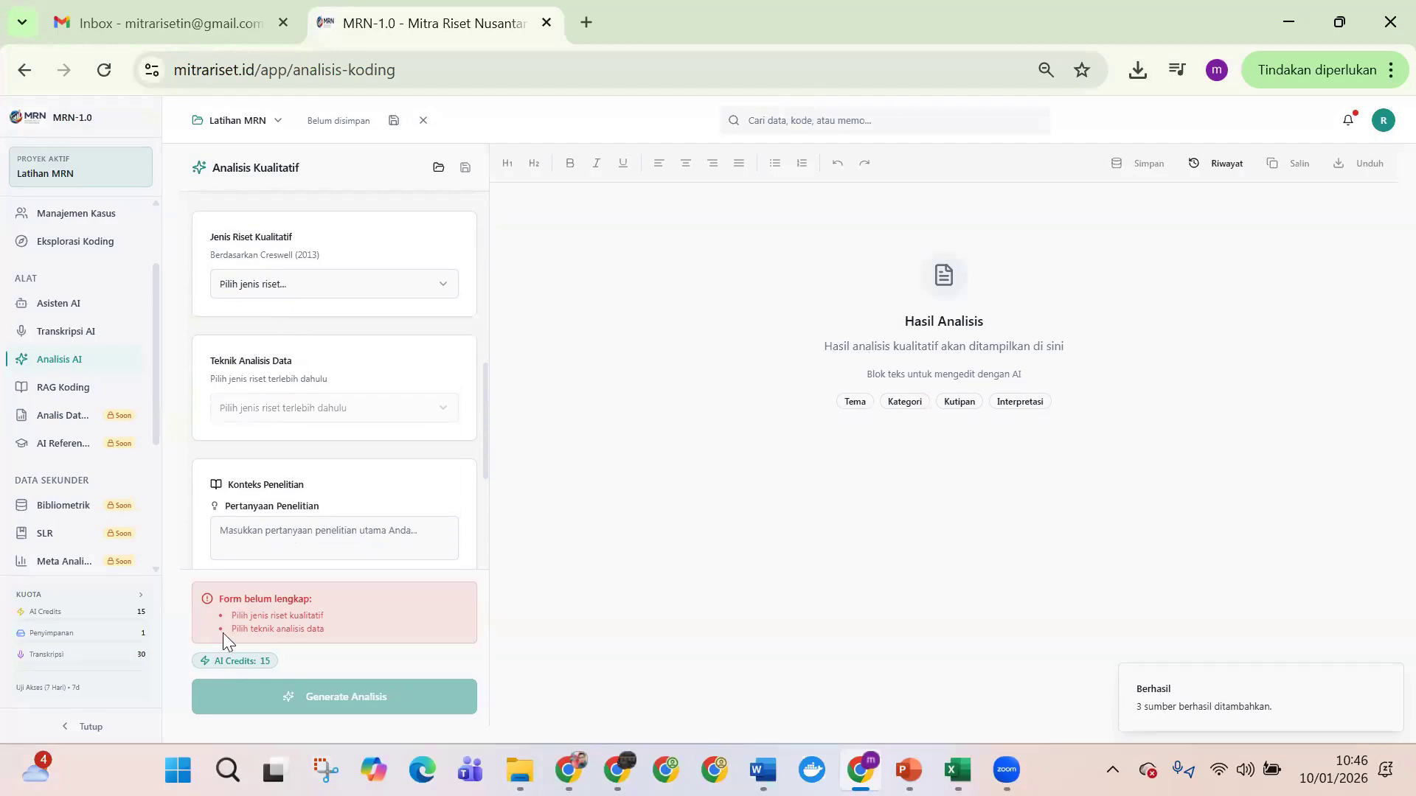
{"action": "left_click", "coordinate": [286, 288]}
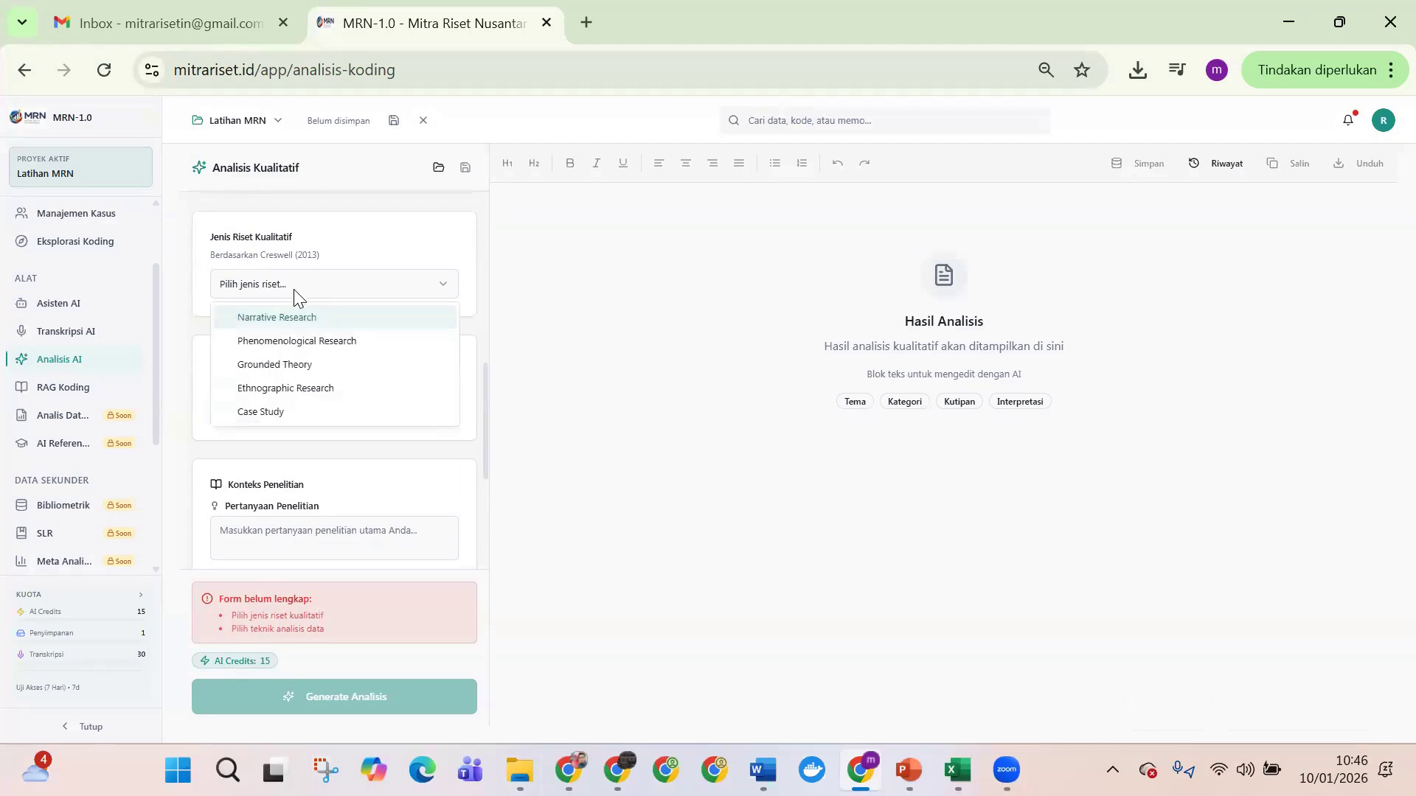
{"action": "left_click", "coordinate": [325, 365]}
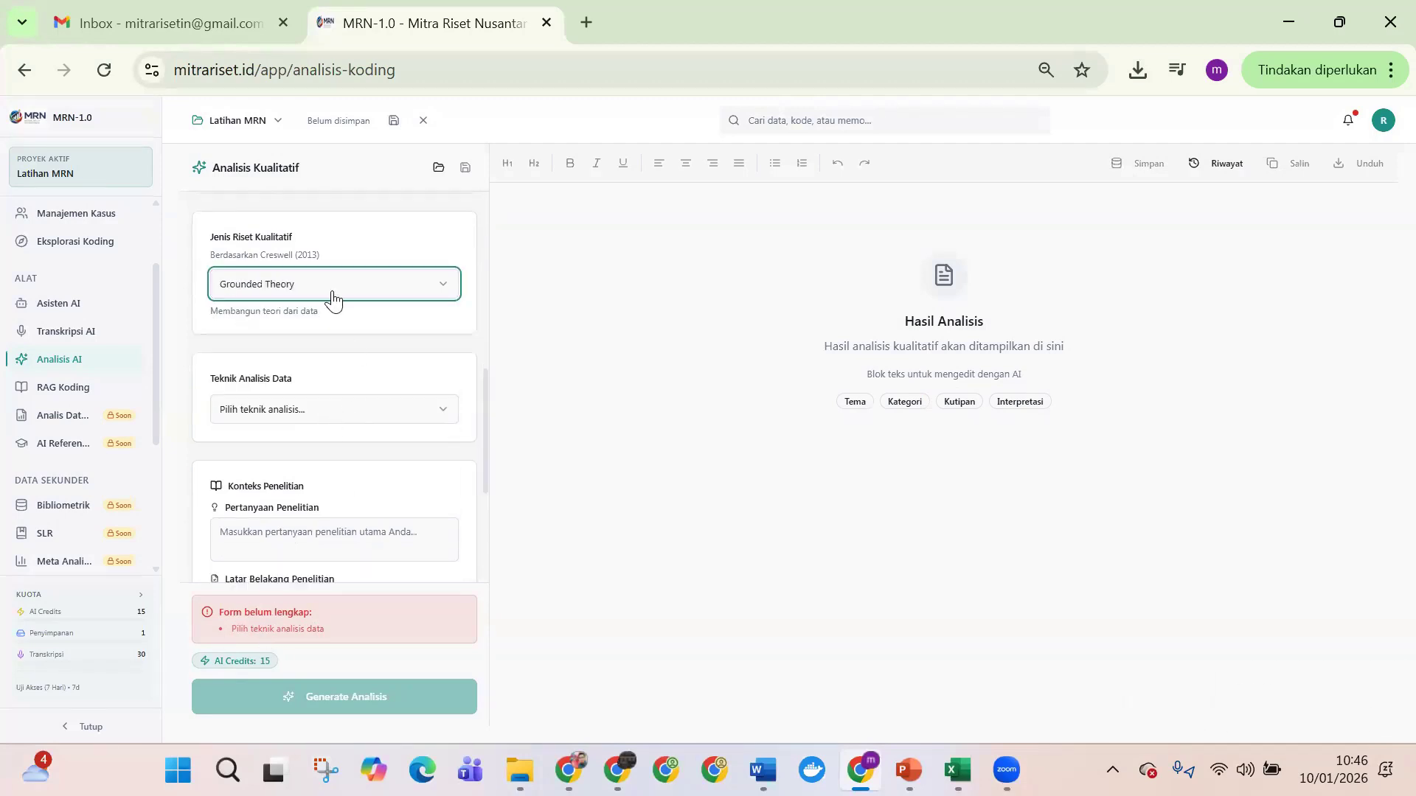
{"action": "left_click", "coordinate": [325, 413]}
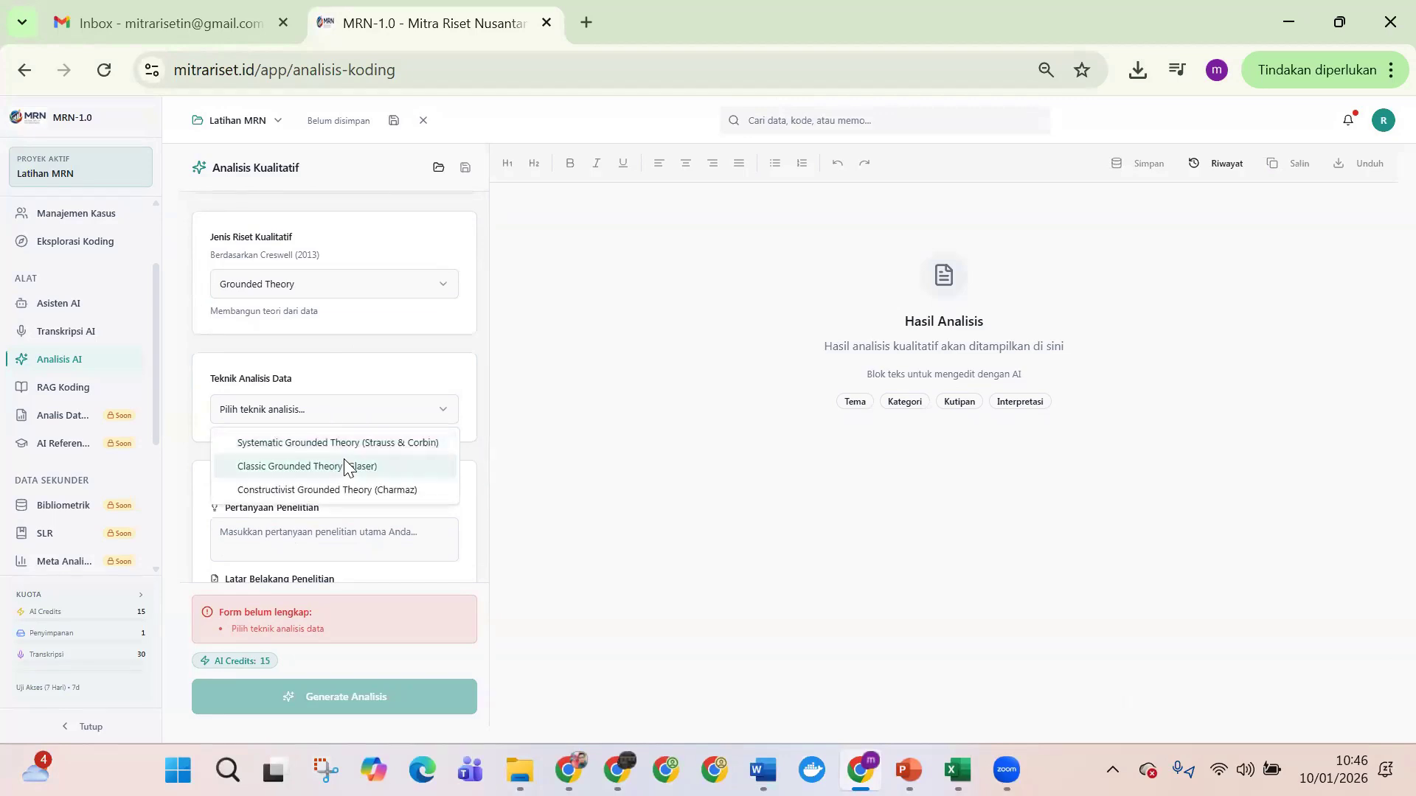
{"action": "left_click", "coordinate": [325, 444]}
Step: Examine the research question, background and researcher characteristics fields and the output language setting of the analysis form
{"action": "scroll", "coordinate": [290, 455], "scroll_direction": "down", "scroll_amount": 3}
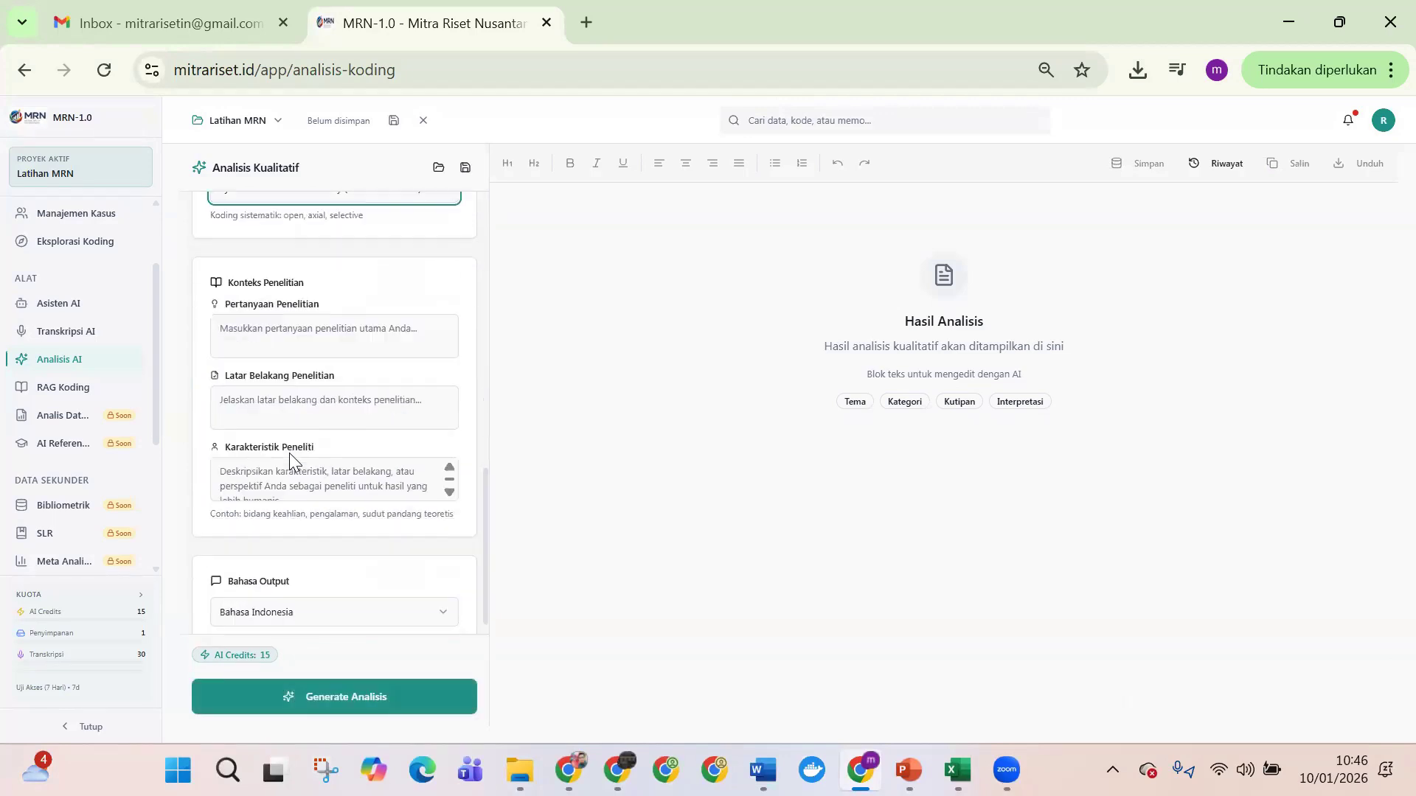
{"action": "left_click", "coordinate": [259, 336]}
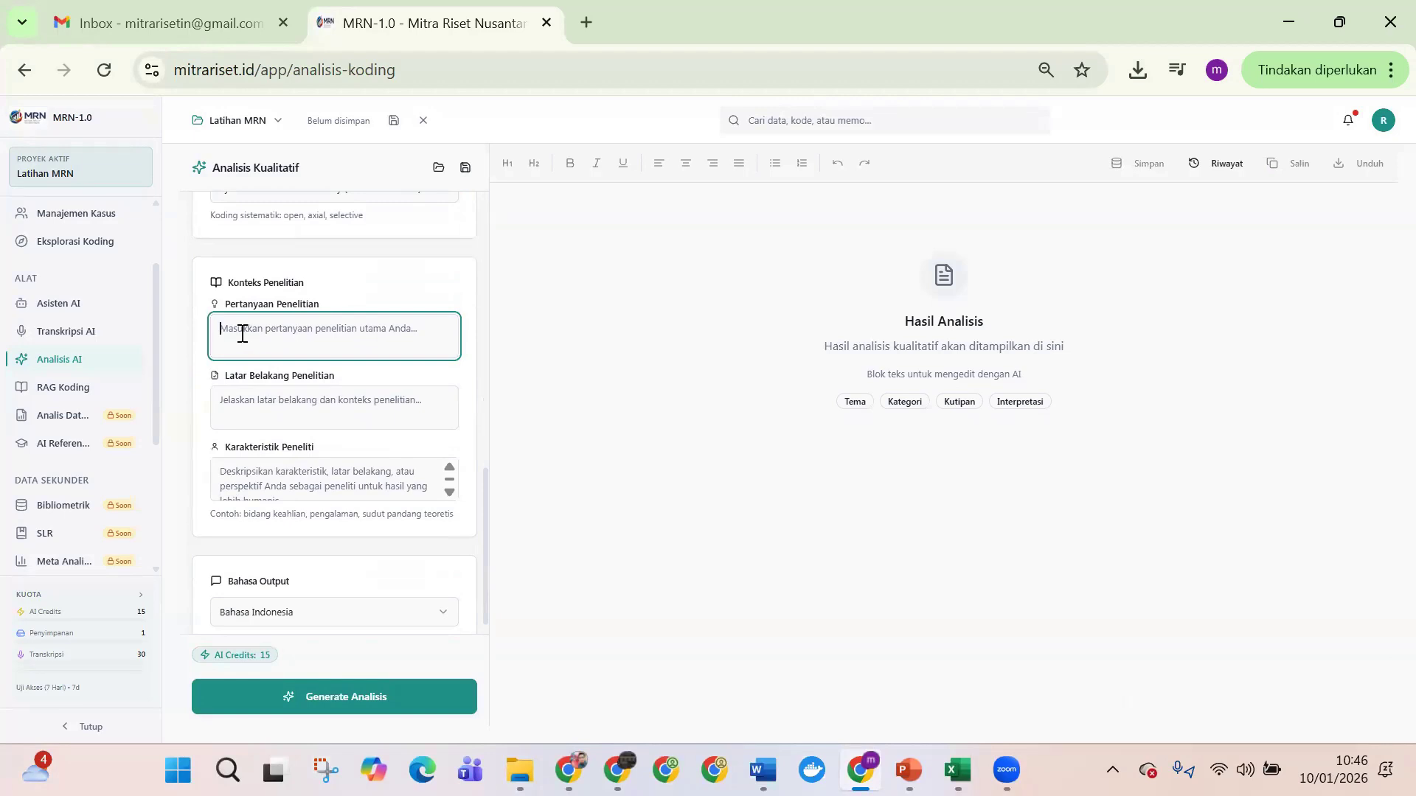
{"action": "left_click", "coordinate": [244, 409]}
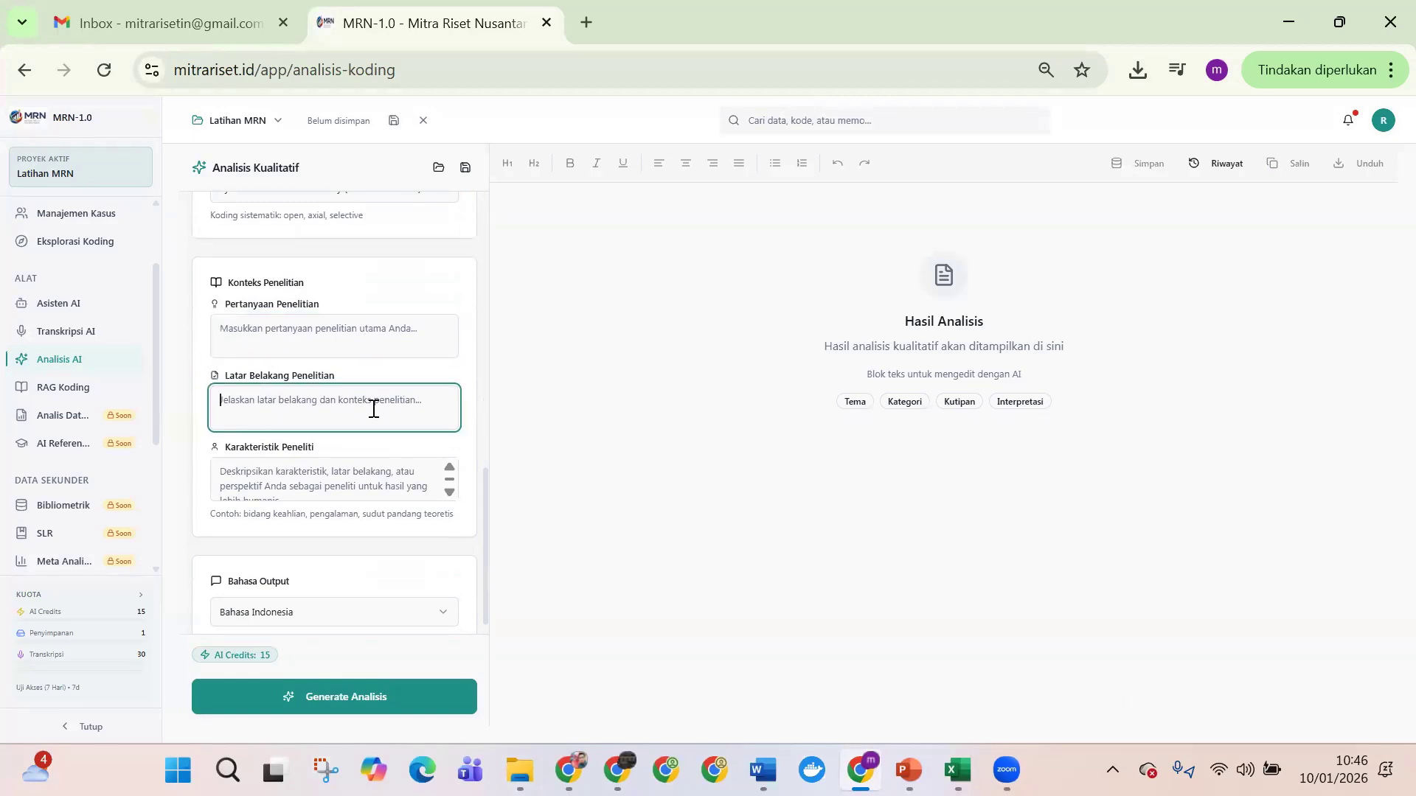
{"action": "scroll", "coordinate": [374, 409], "scroll_direction": "down", "scroll_amount": 1}
{"action": "left_click", "coordinate": [345, 460]}
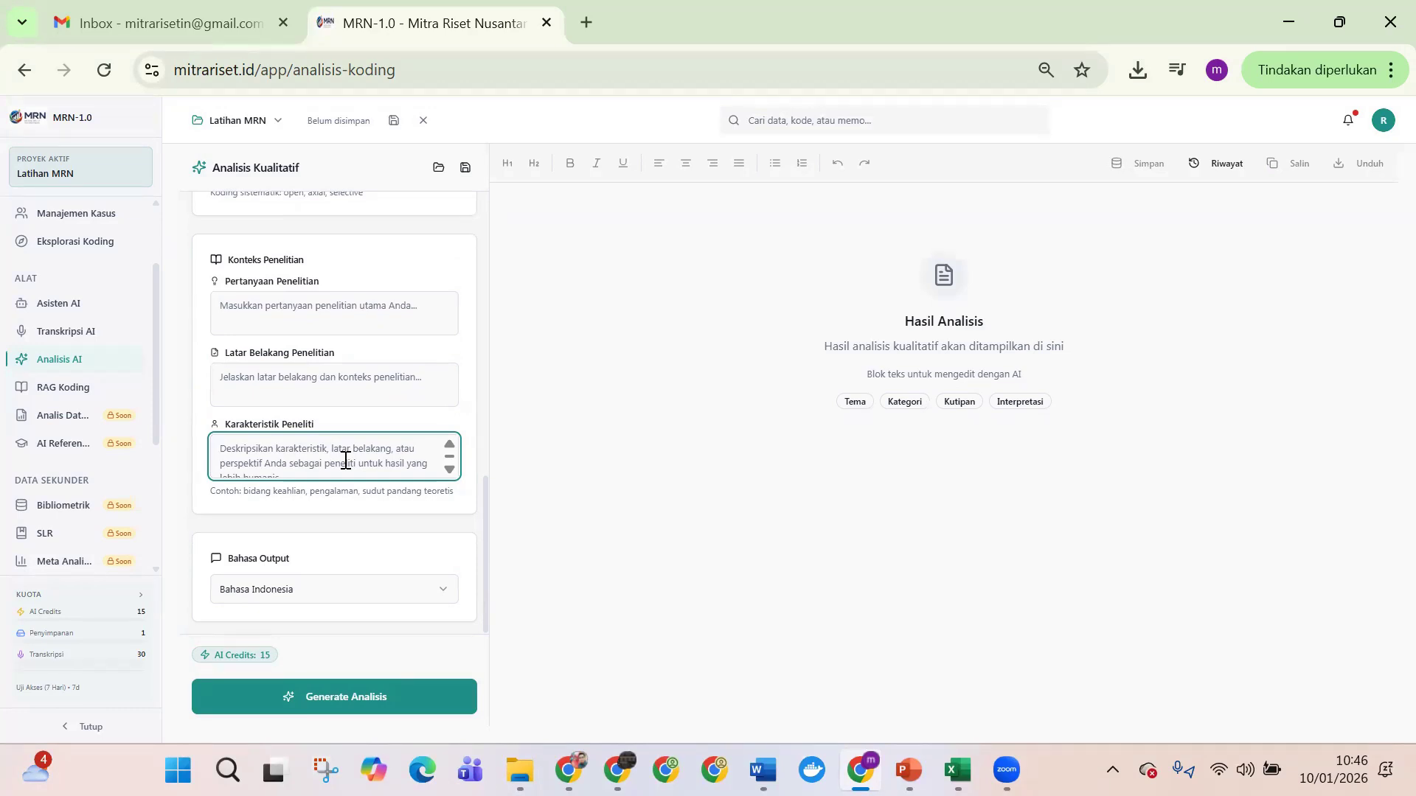
{"action": "scroll", "coordinate": [345, 460], "scroll_direction": "down", "scroll_amount": 1}
{"action": "scroll", "coordinate": [252, 472], "scroll_direction": "up", "scroll_amount": 1}
{"action": "scroll", "coordinate": [321, 465], "scroll_direction": "down", "scroll_amount": 1}
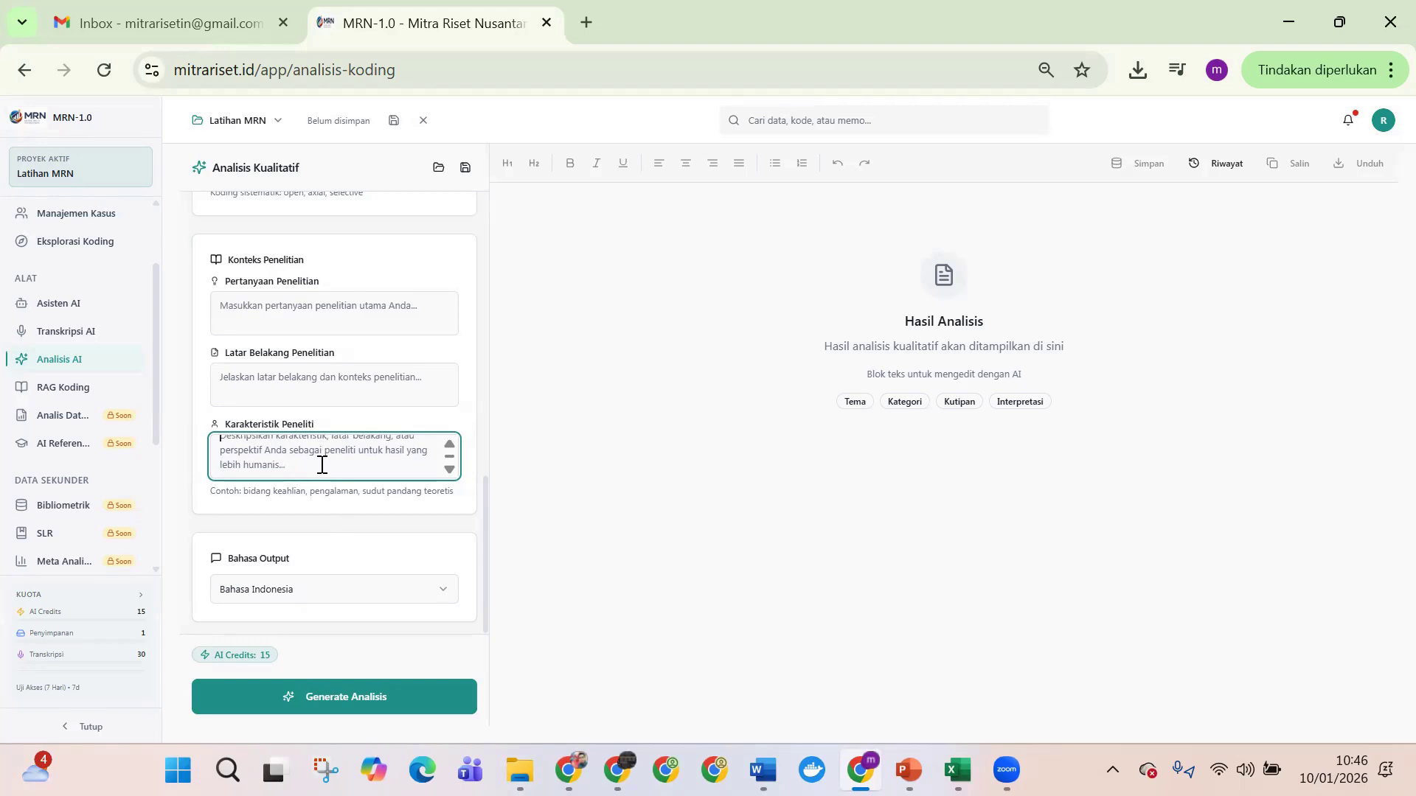
{"action": "left_click", "coordinate": [302, 592]}
{"action": "left_click", "coordinate": [304, 596]}
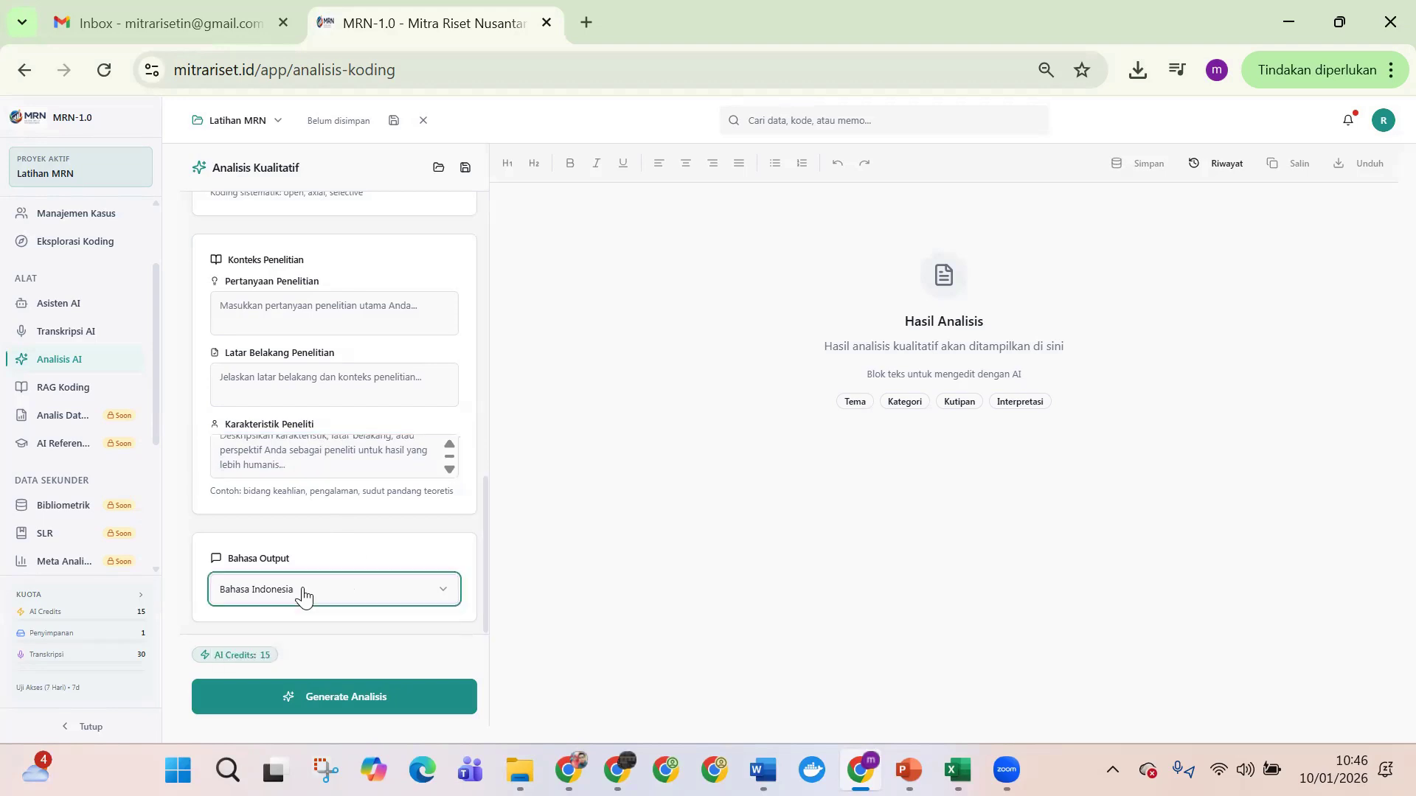
Step: Generate the qualitative analysis and view its theme and category visualisation as Frekuensi and Distribusi charts
{"action": "left_click", "coordinate": [244, 697]}
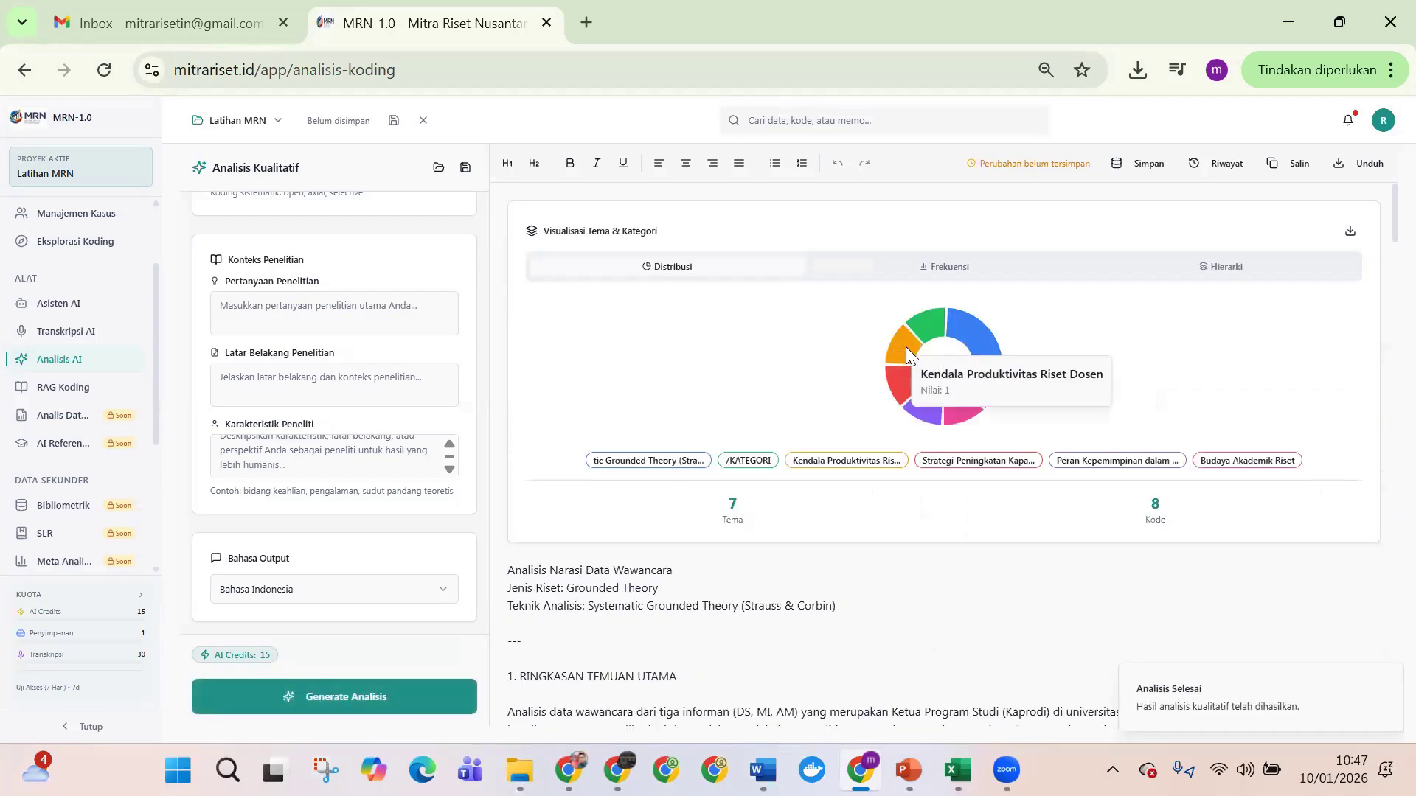
{"action": "scroll", "coordinate": [891, 351], "scroll_direction": "down", "scroll_amount": 3}
{"action": "scroll", "coordinate": [870, 354], "scroll_direction": "up", "scroll_amount": 3}
{"action": "left_click", "coordinate": [944, 267]}
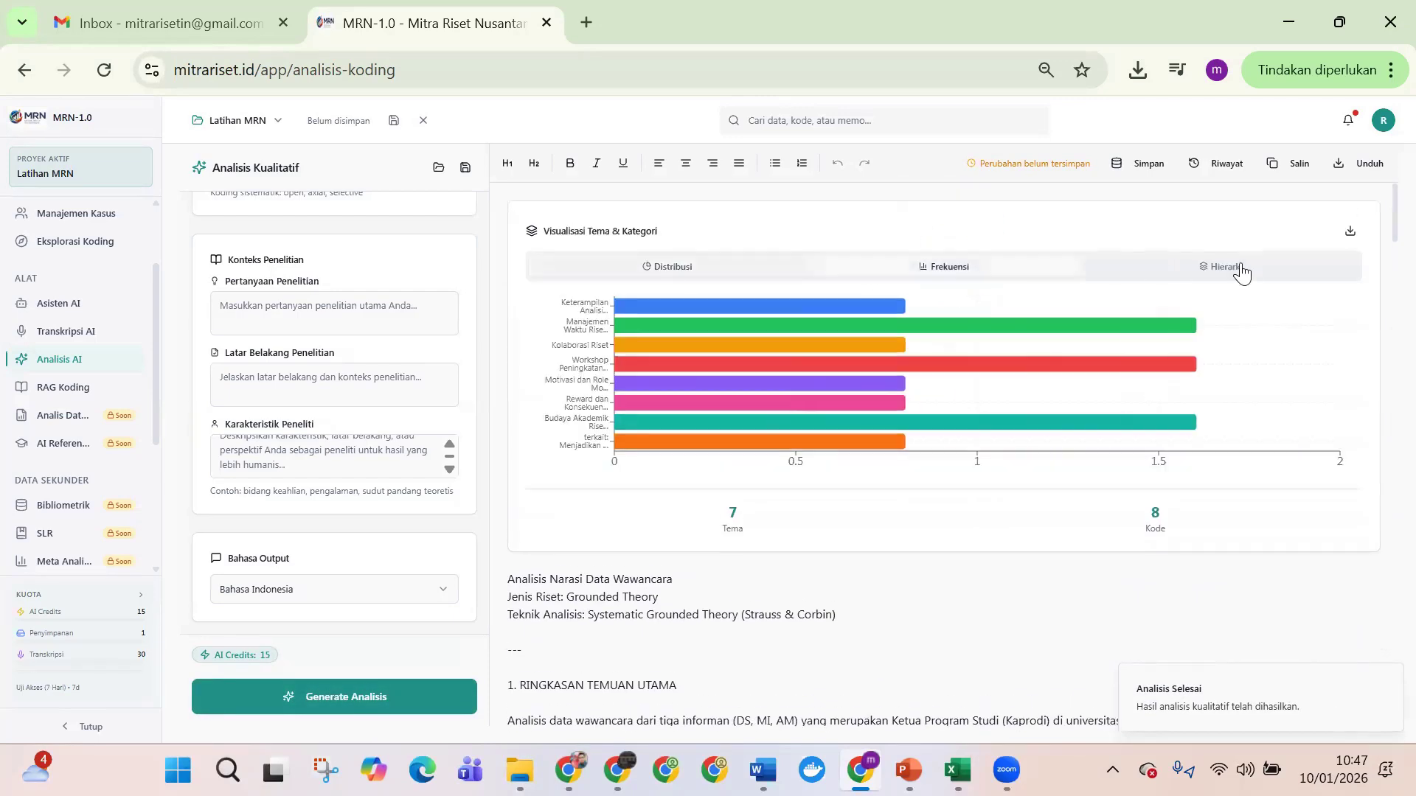
{"action": "left_click", "coordinate": [633, 267]}
Step: Read the generated report's research type, analysis technique and the Ringkasan Temuan Utama section
{"action": "scroll", "coordinate": [825, 411], "scroll_direction": "down", "scroll_amount": 5}
{"action": "left_click_drag", "start_coordinate": [548, 349], "coordinate": [651, 347]}
{"action": "left_click_drag", "start_coordinate": [567, 366], "coordinate": [673, 366]}
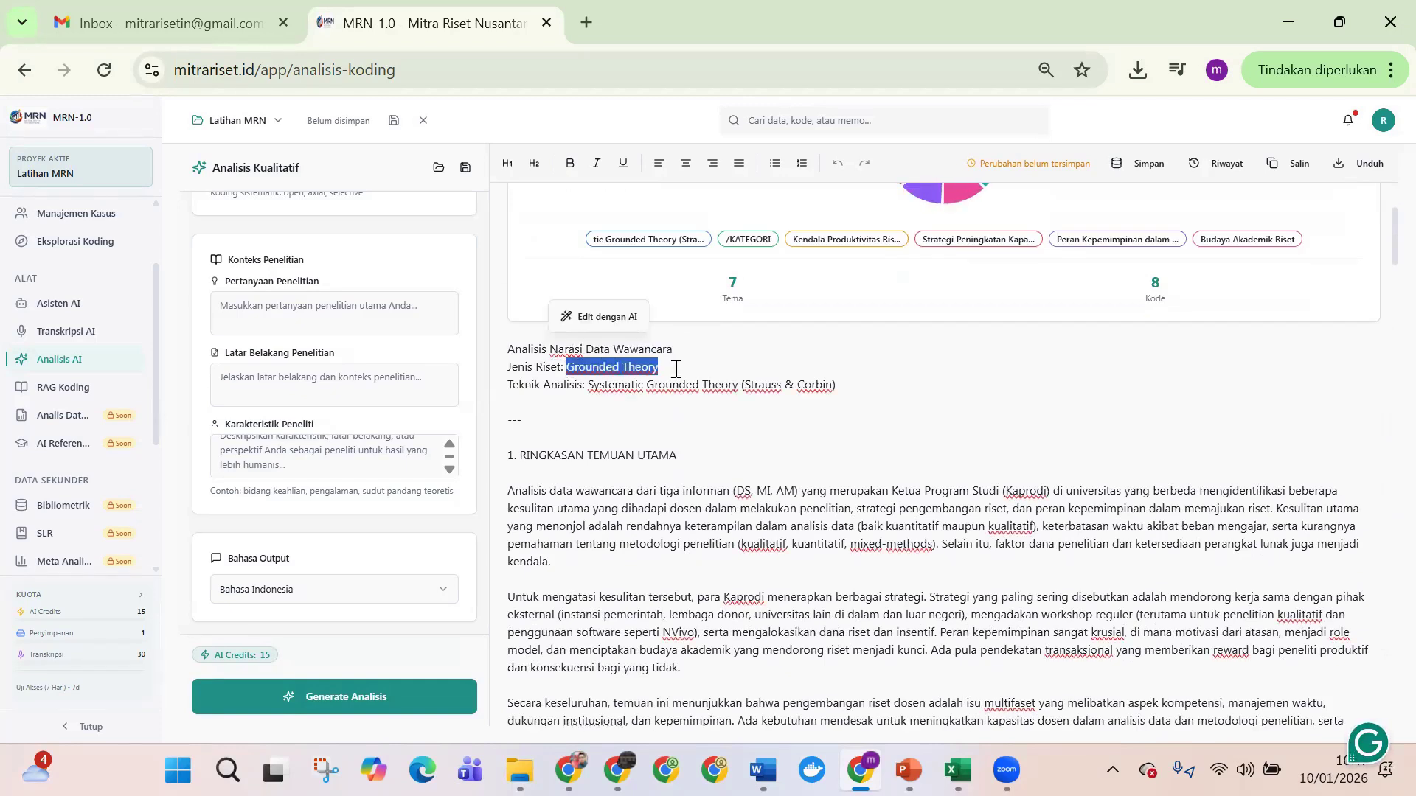
{"action": "left_click_drag", "start_coordinate": [588, 385], "coordinate": [848, 384]}
{"action": "scroll", "coordinate": [782, 420], "scroll_direction": "down", "scroll_amount": 3}
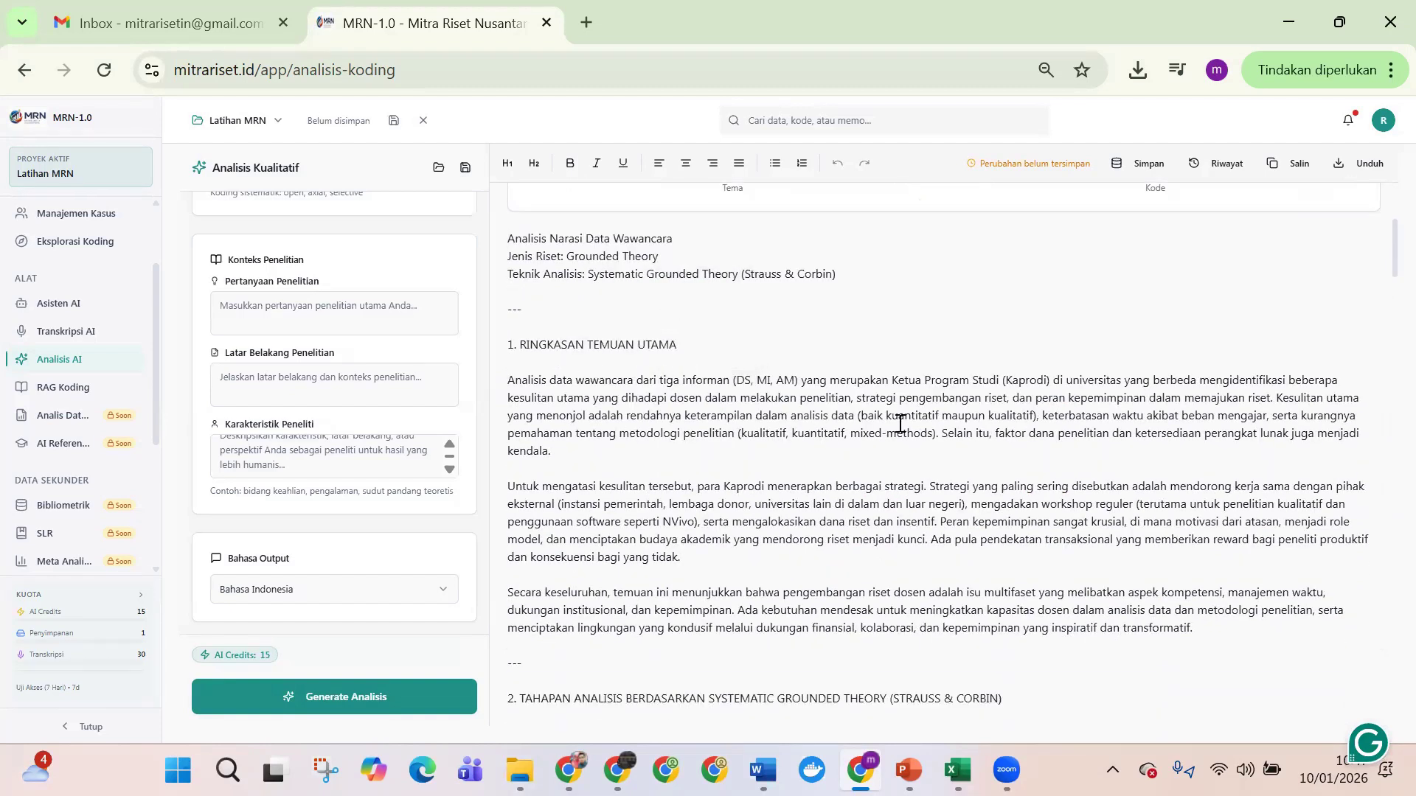
{"action": "left_click", "coordinate": [567, 234]}
{"action": "scroll", "coordinate": [799, 338], "scroll_direction": "down", "scroll_amount": 3}
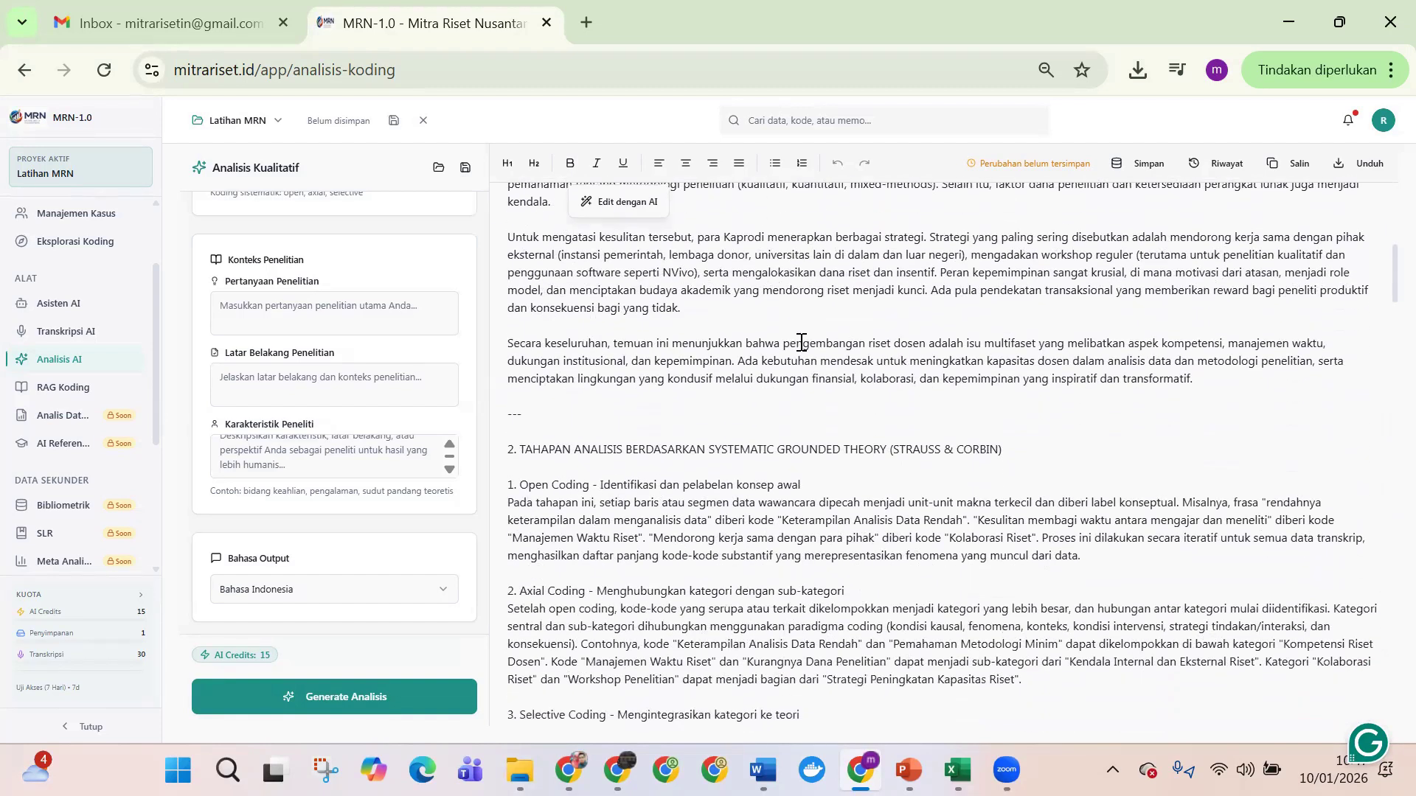
Step: Read through the Systematic Grounded Theory analysis stages in the report, from Open Coding to Theoretical Saturation
{"action": "left_click_drag", "start_coordinate": [575, 366], "coordinate": [1004, 366]}
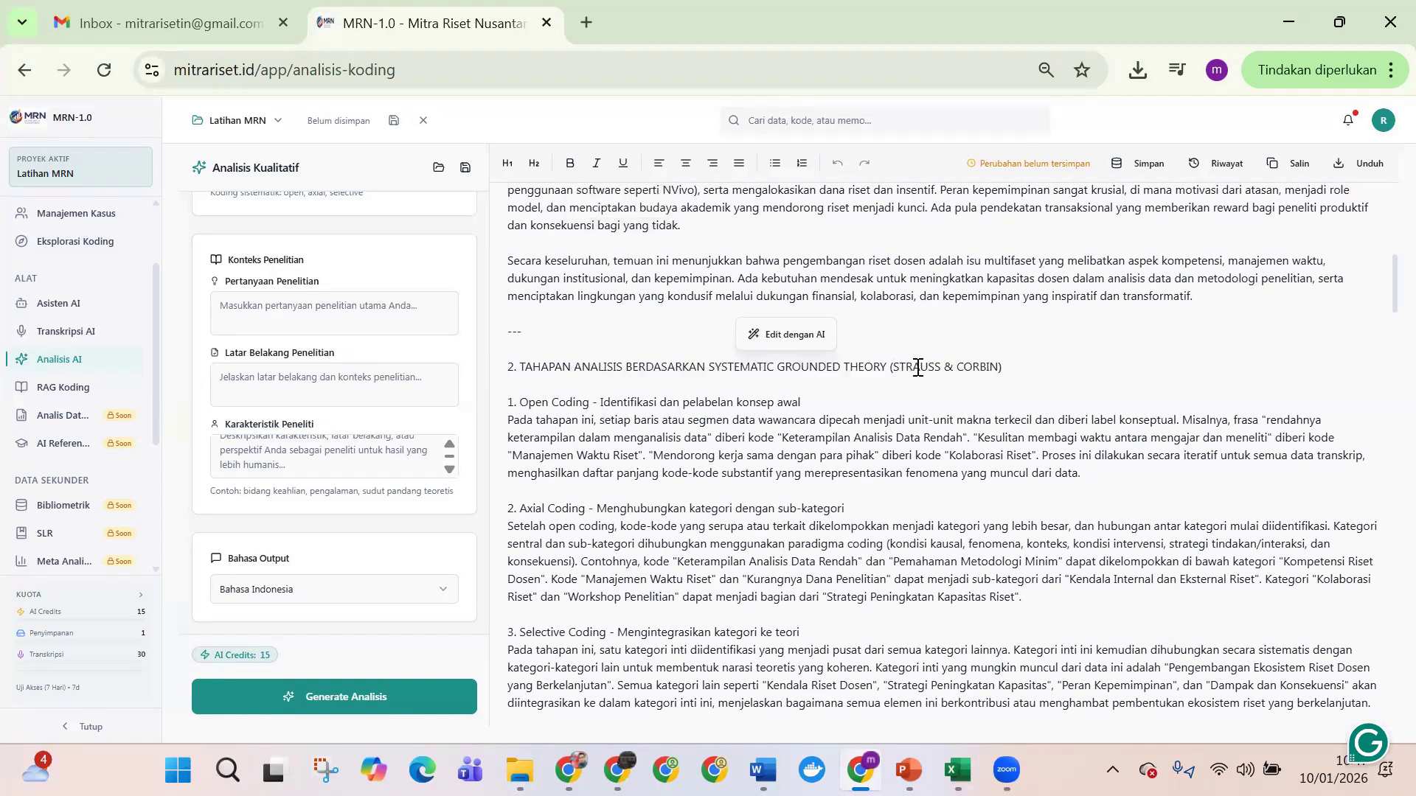
{"action": "left_click_drag", "start_coordinate": [519, 510], "coordinate": [591, 507]}
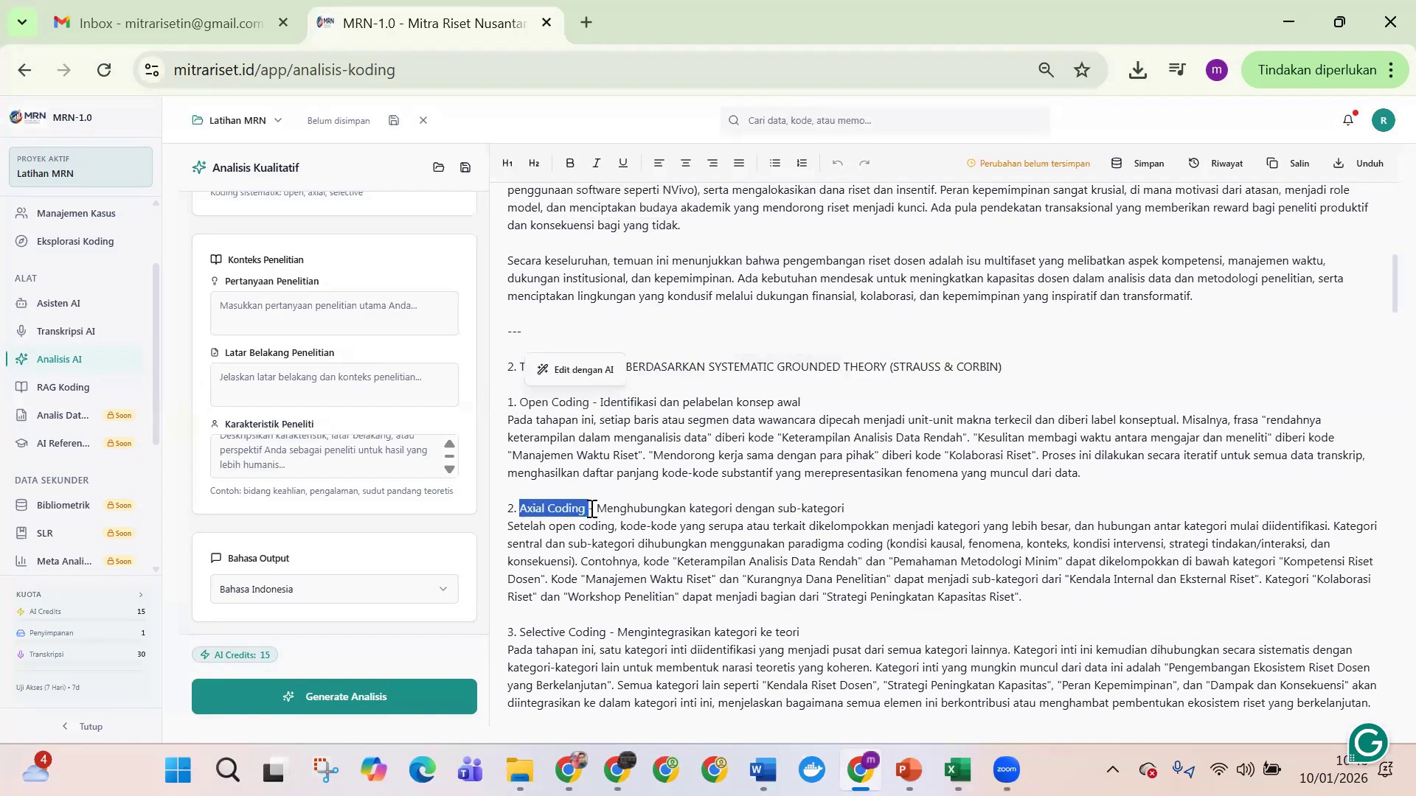
{"action": "scroll", "coordinate": [591, 490], "scroll_direction": "down", "scroll_amount": 3}
{"action": "left_click_drag", "start_coordinate": [535, 414], "coordinate": [584, 417]}
{"action": "scroll", "coordinate": [581, 413], "scroll_direction": "down", "scroll_amount": 2}
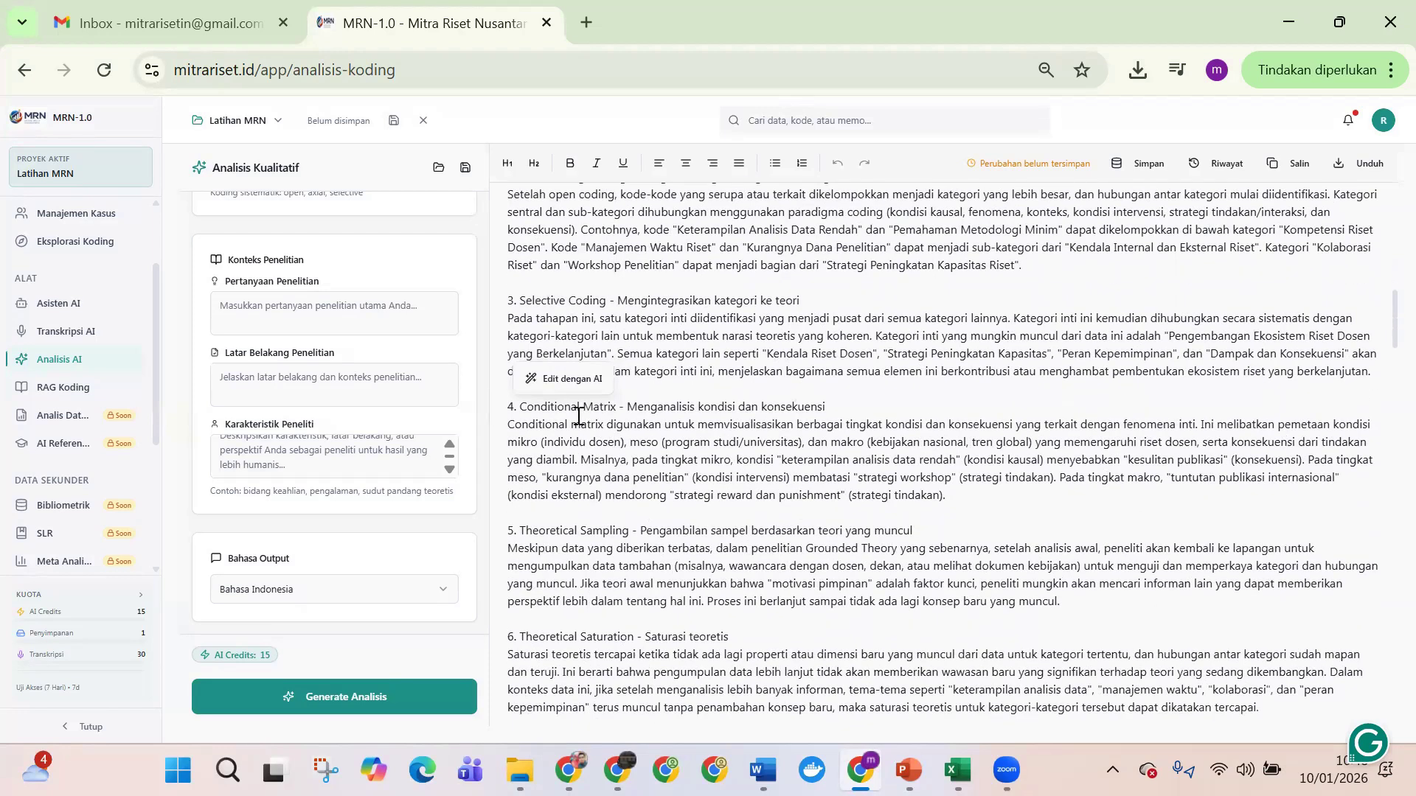
{"action": "left_click_drag", "start_coordinate": [539, 530], "coordinate": [609, 525]}
{"action": "left_click_drag", "start_coordinate": [540, 638], "coordinate": [627, 633]}
Step: Read the Koding dan Temuan section, examining the first code's definition, supporting quotes and interpretation
{"action": "scroll", "coordinate": [828, 577], "scroll_direction": "down", "scroll_amount": 3}
{"action": "scroll", "coordinate": [730, 290], "scroll_direction": "up", "scroll_amount": 3}
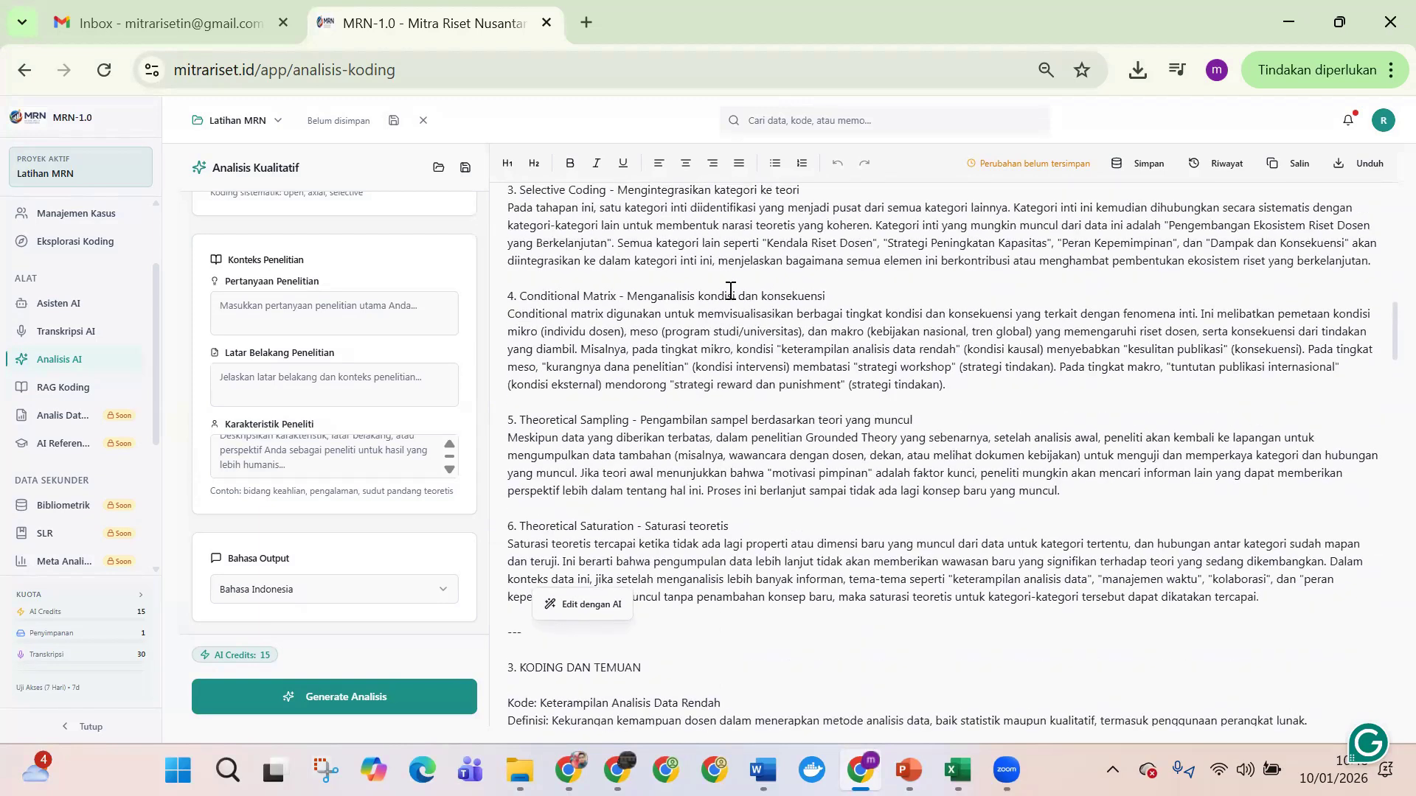
{"action": "scroll", "coordinate": [828, 424], "scroll_direction": "down", "scroll_amount": 3}
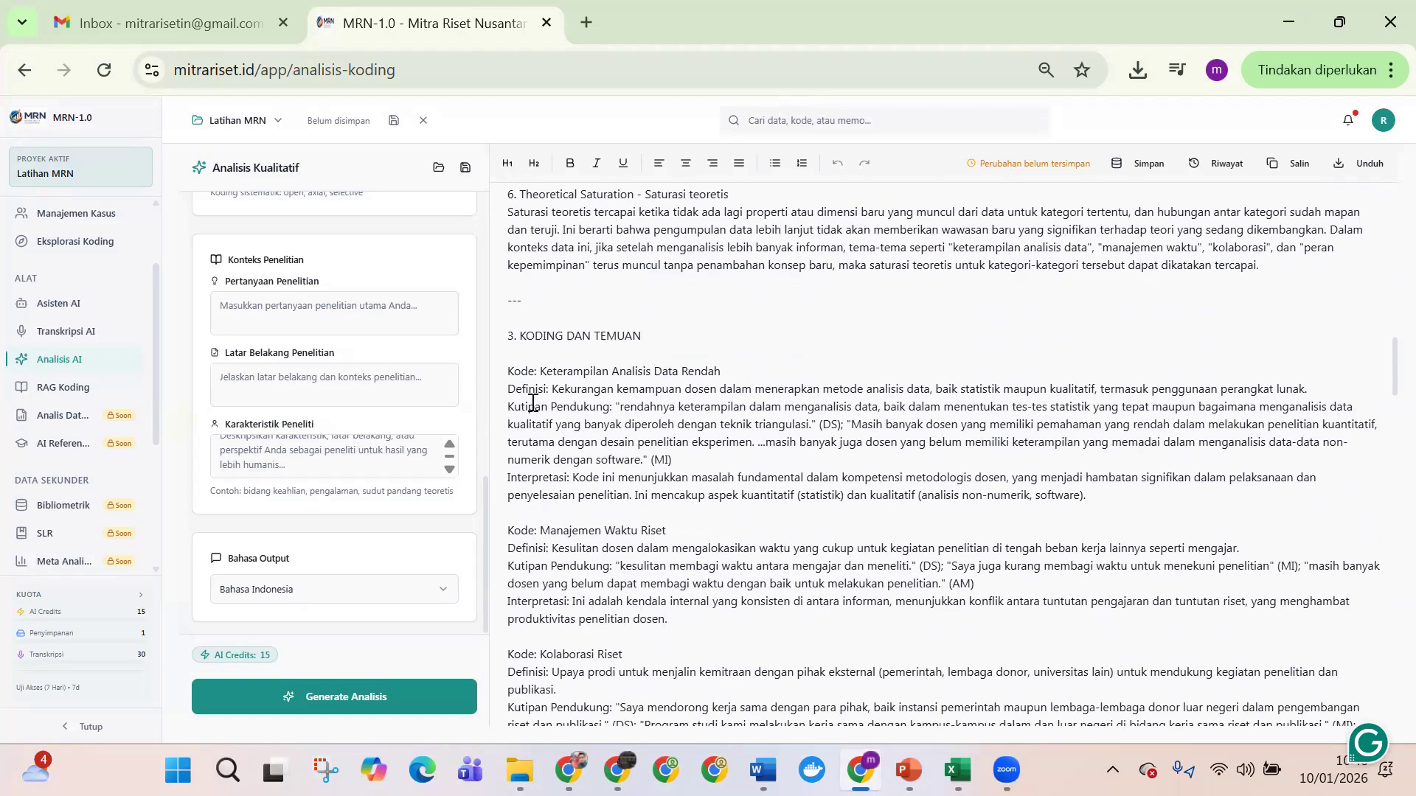
{"action": "left_click_drag", "start_coordinate": [512, 370], "coordinate": [696, 392]}
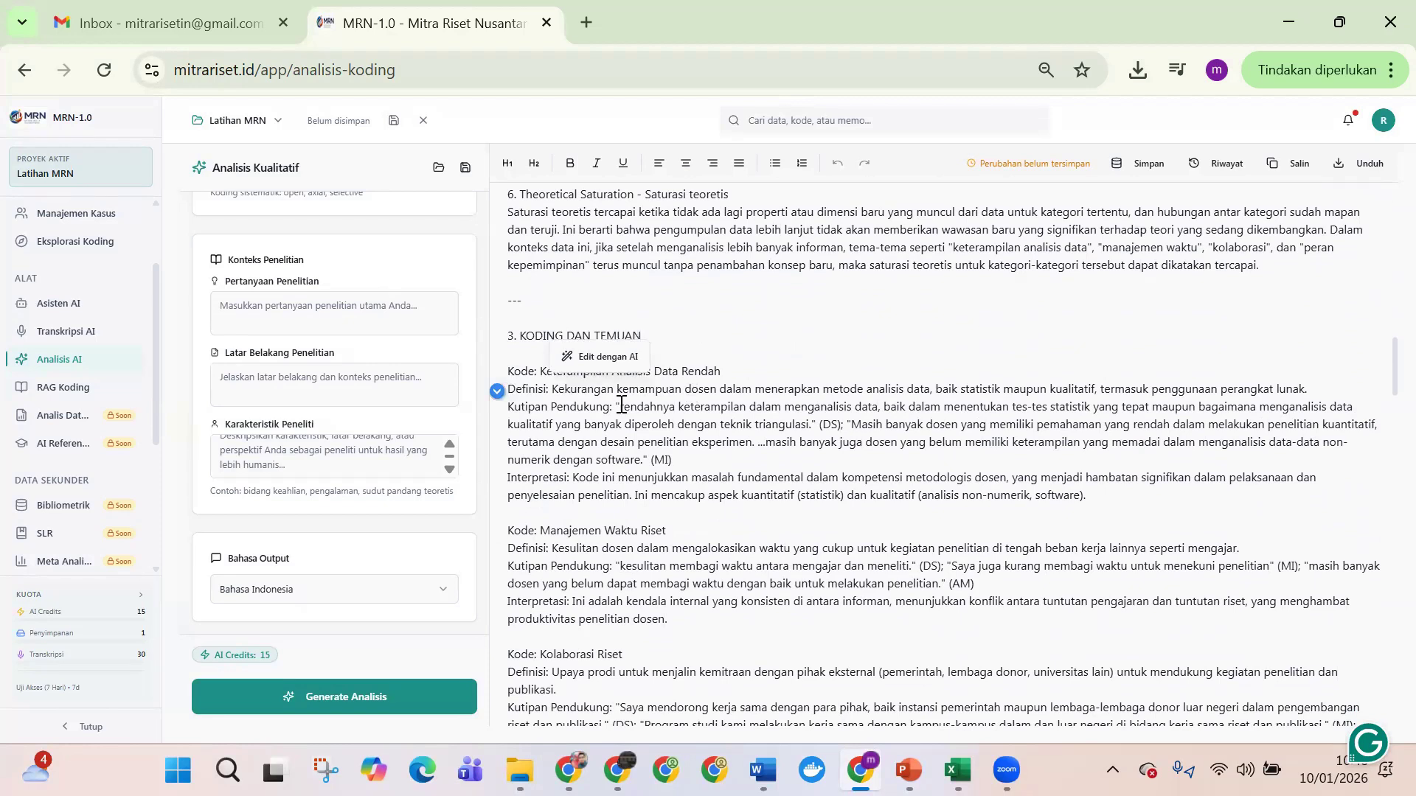
{"action": "left_click_drag", "start_coordinate": [531, 410], "coordinate": [680, 460]}
{"action": "left_click", "coordinate": [677, 461]}
{"action": "left_click_drag", "start_coordinate": [507, 475], "coordinate": [570, 475]}
{"action": "left_click", "coordinate": [566, 473]}
Step: Toggle bold formatting on the title text of the "Keterampilan Analisis Data Rendah" code entry
{"action": "left_click_drag", "start_coordinate": [509, 374], "coordinate": [596, 409]}
{"action": "left_click", "coordinate": [540, 374]}
{"action": "left_click", "coordinate": [570, 163]}
{"action": "left_click", "coordinate": [569, 164]}
{"action": "left_click", "coordinate": [637, 337]}
{"action": "left_click", "coordinate": [570, 166]}
{"action": "left_click", "coordinate": [705, 315]}
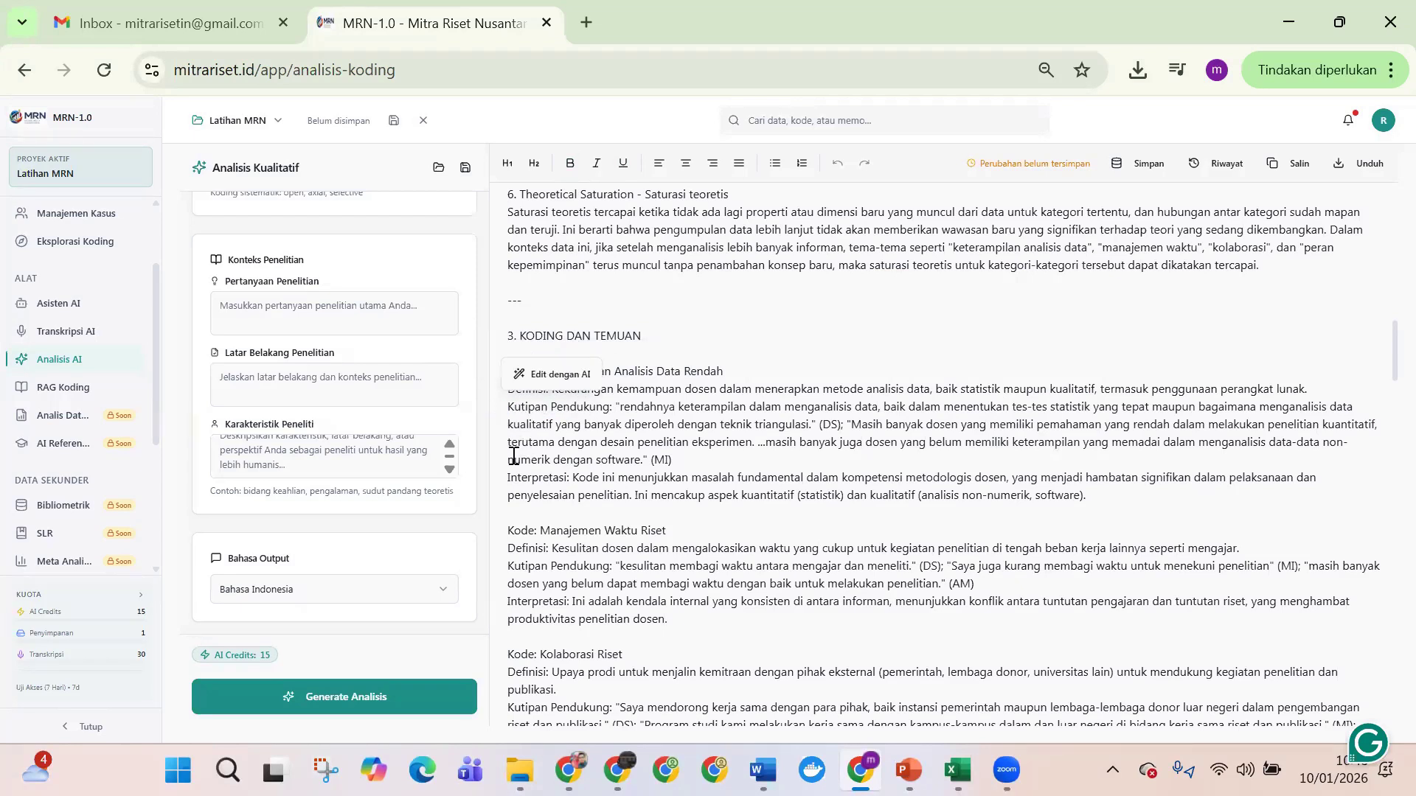
Step: Read the remaining codes and the Tema/Kategori section, from Kendala Produktivitas Riset Dosen to Budaya Akademik Riset
{"action": "scroll", "coordinate": [715, 365], "scroll_direction": "down", "scroll_amount": 3}
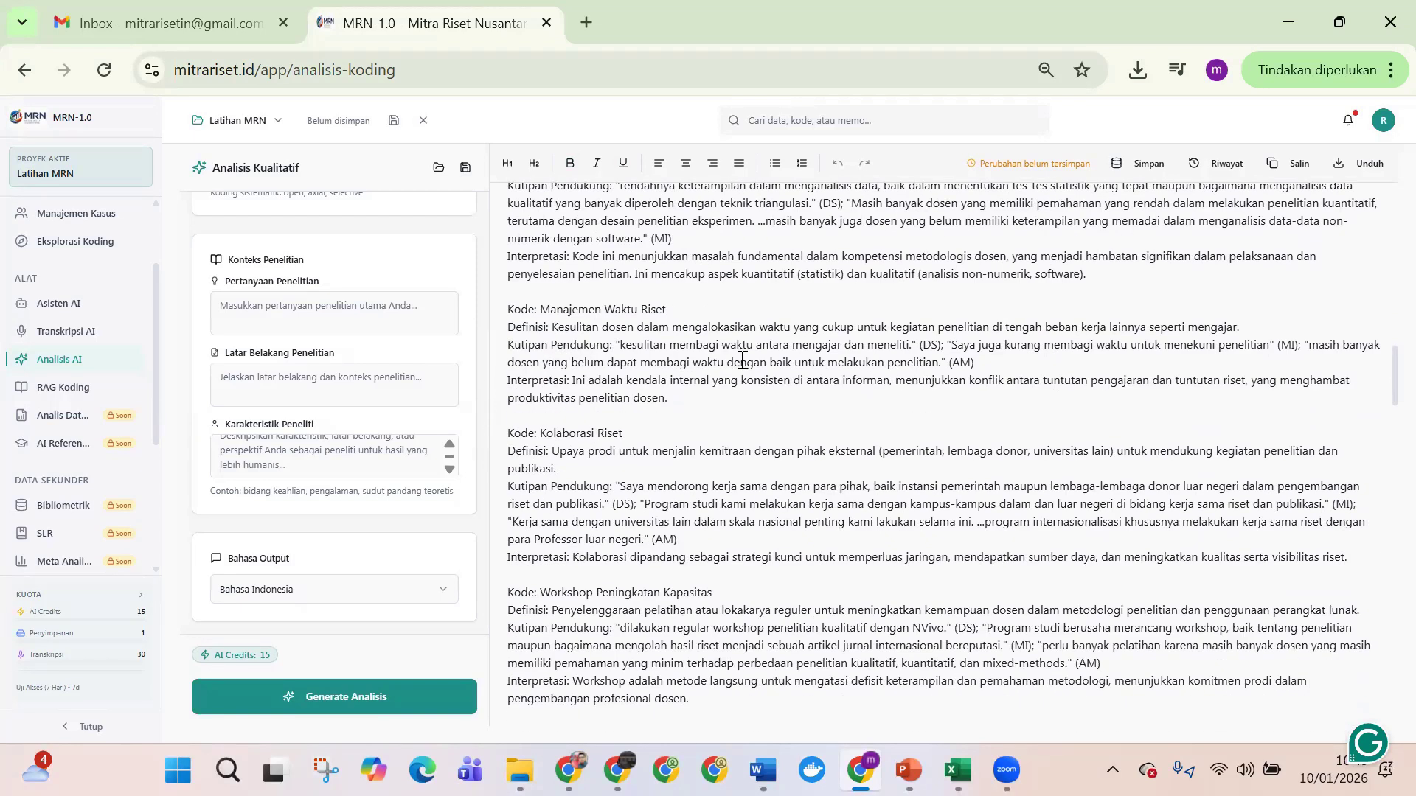
{"action": "scroll", "coordinate": [718, 365], "scroll_direction": "down", "scroll_amount": 10}
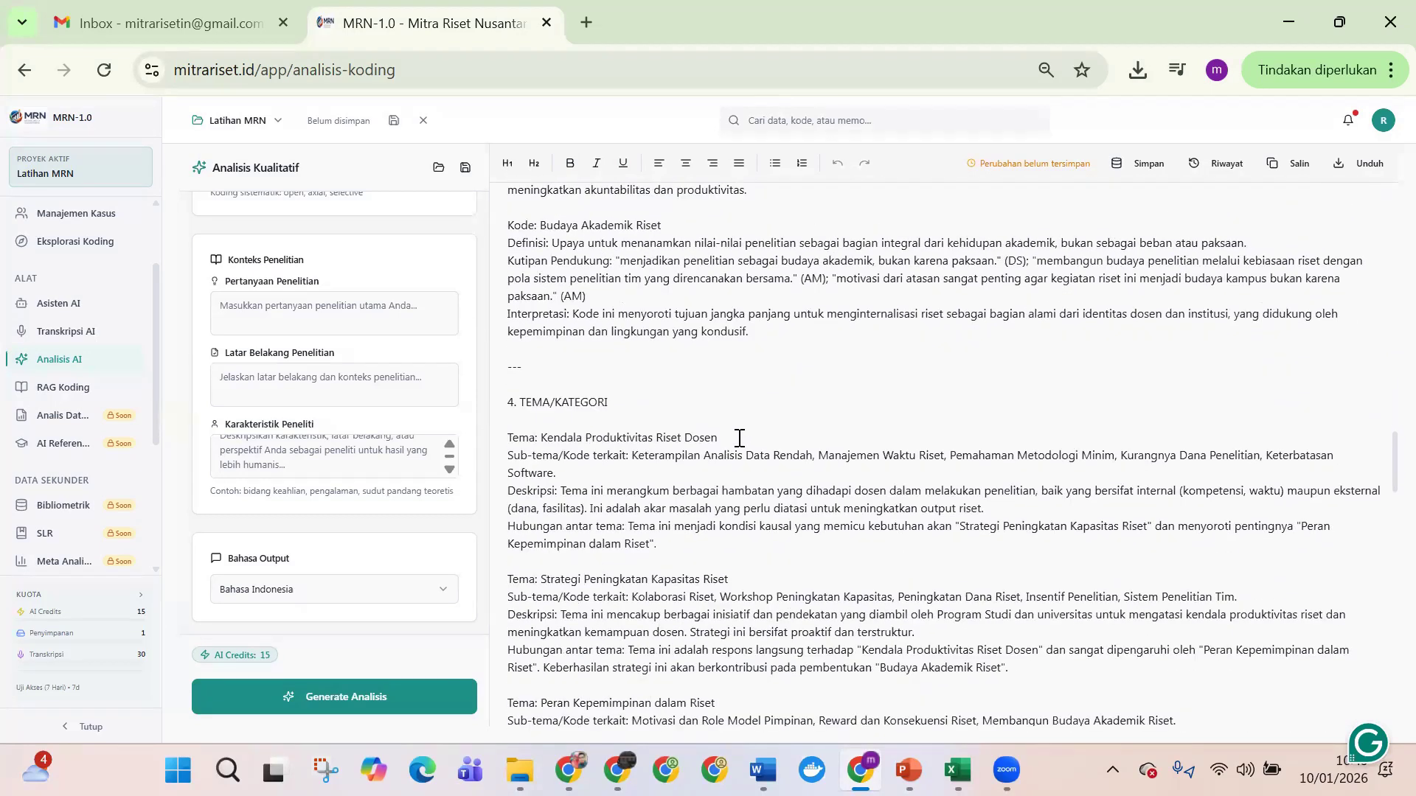
{"action": "left_click_drag", "start_coordinate": [567, 438], "coordinate": [693, 438]}
{"action": "scroll", "coordinate": [714, 489], "scroll_direction": "down", "scroll_amount": 3}
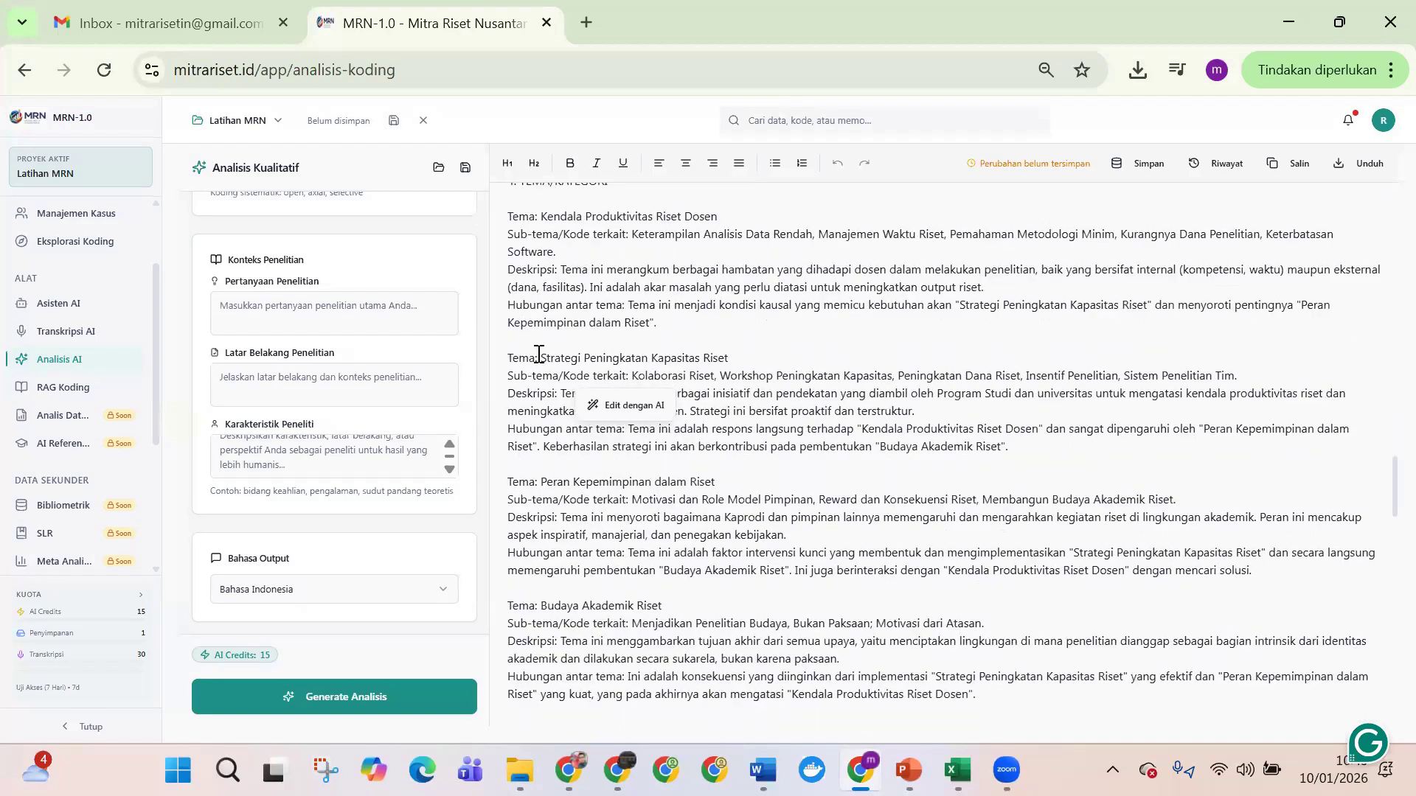
{"action": "scroll", "coordinate": [665, 479], "scroll_direction": "down", "scroll_amount": 2}
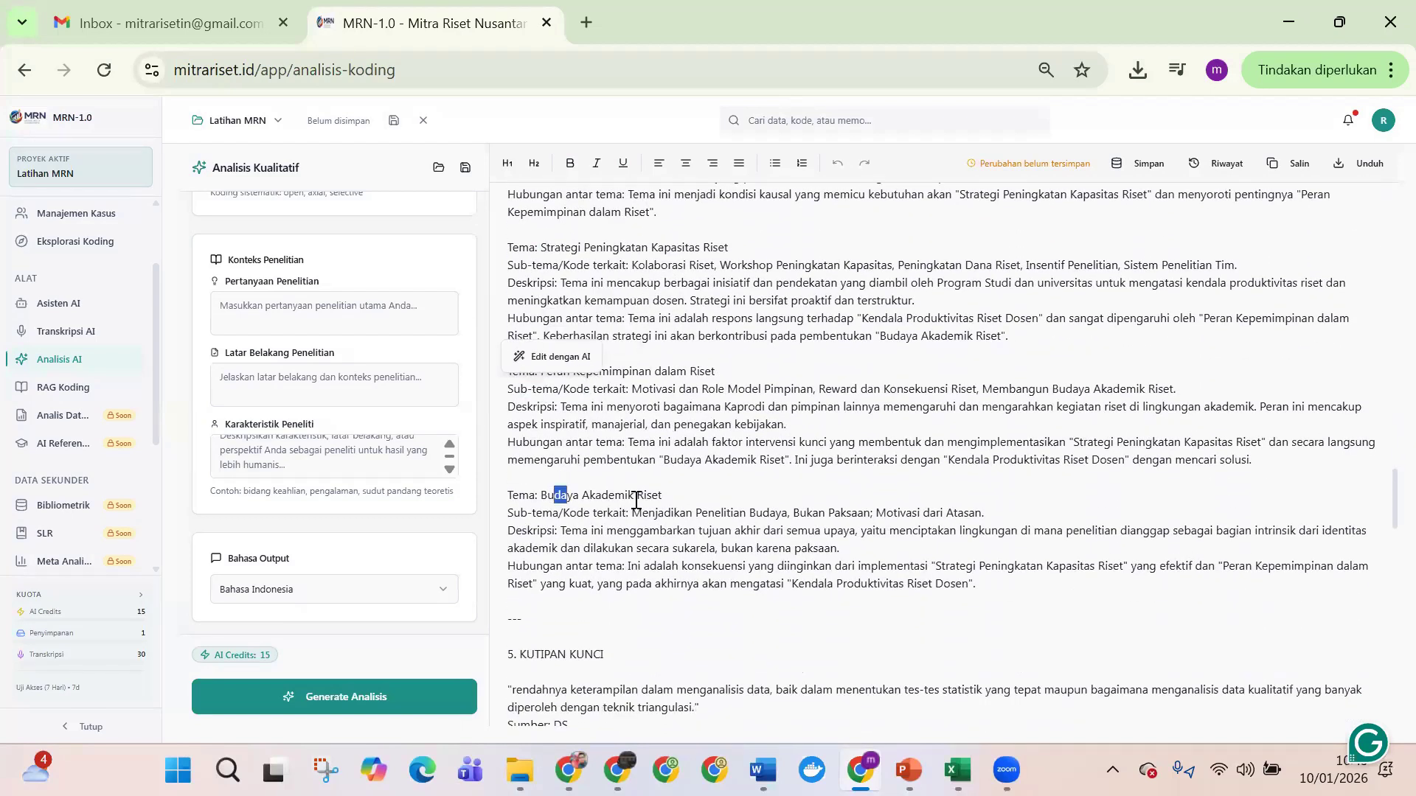
{"action": "scroll", "coordinate": [669, 543], "scroll_direction": "up", "scroll_amount": 2}
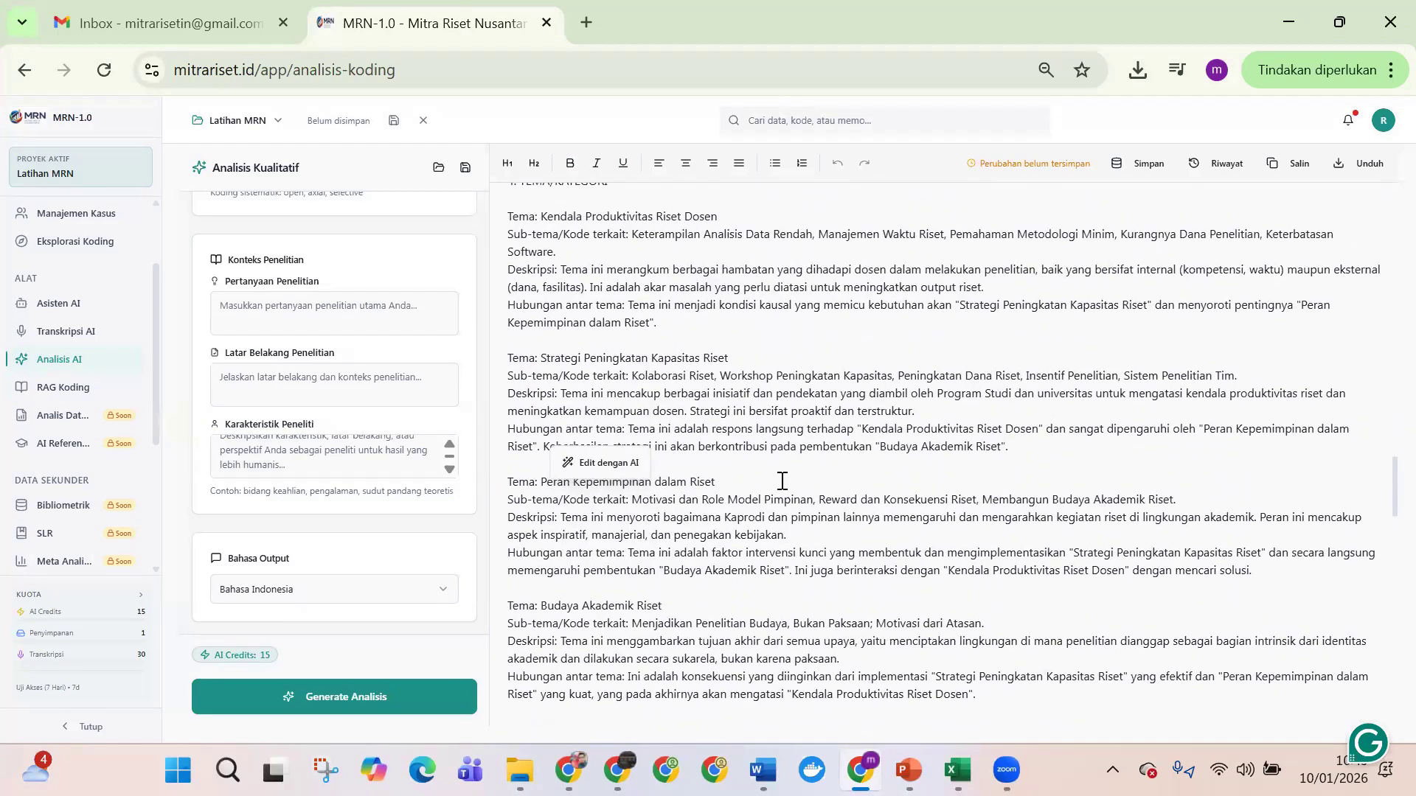
{"action": "scroll", "coordinate": [778, 442], "scroll_direction": "down", "scroll_amount": 2}
Step: Read the report's Kutipan Kunci and Interpretasi Temuan sections through to the closing recommendations and practical implications
{"action": "scroll", "coordinate": [754, 518], "scroll_direction": "down", "scroll_amount": 4}
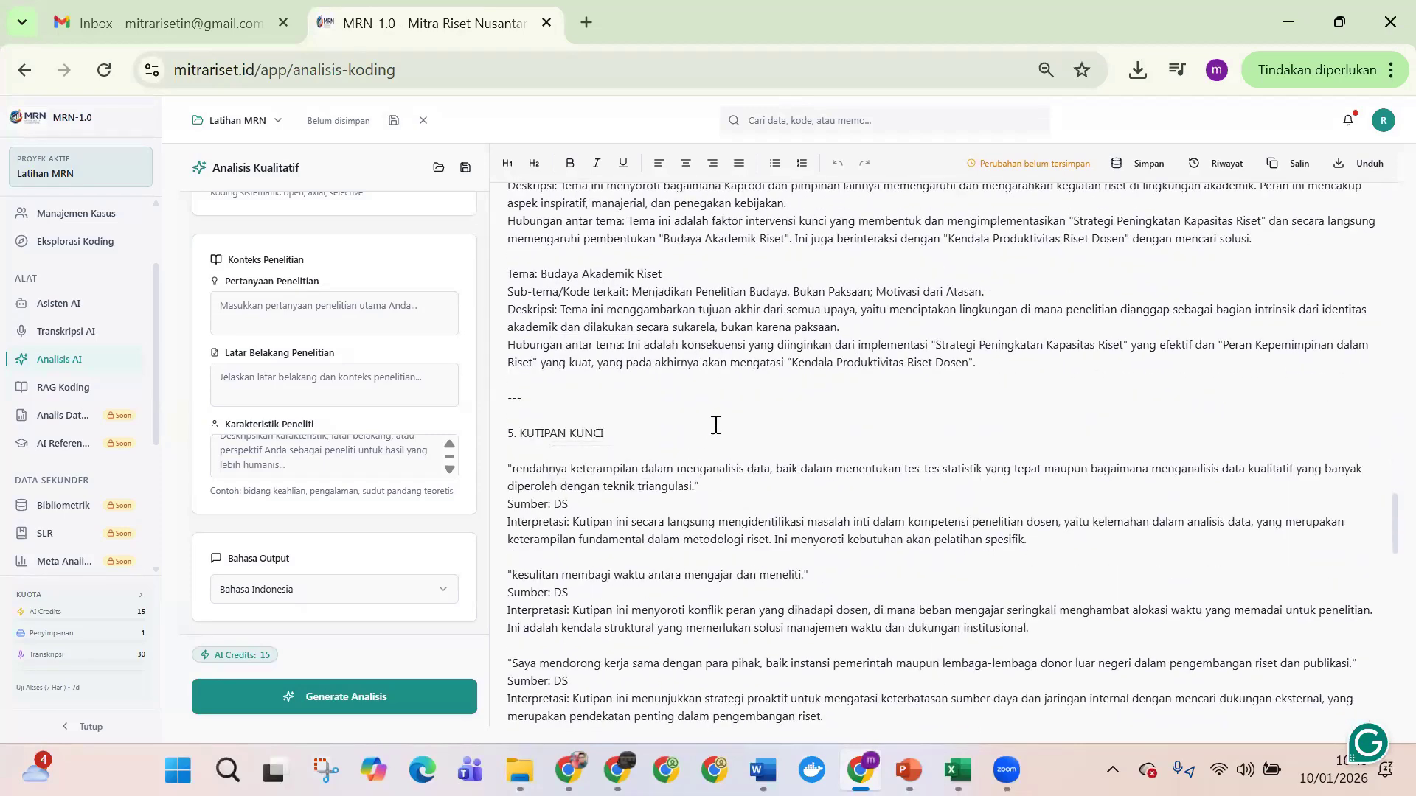
{"action": "scroll", "coordinate": [708, 442], "scroll_direction": "down", "scroll_amount": 4}
{"action": "scroll", "coordinate": [656, 427], "scroll_direction": "down", "scroll_amount": 5}
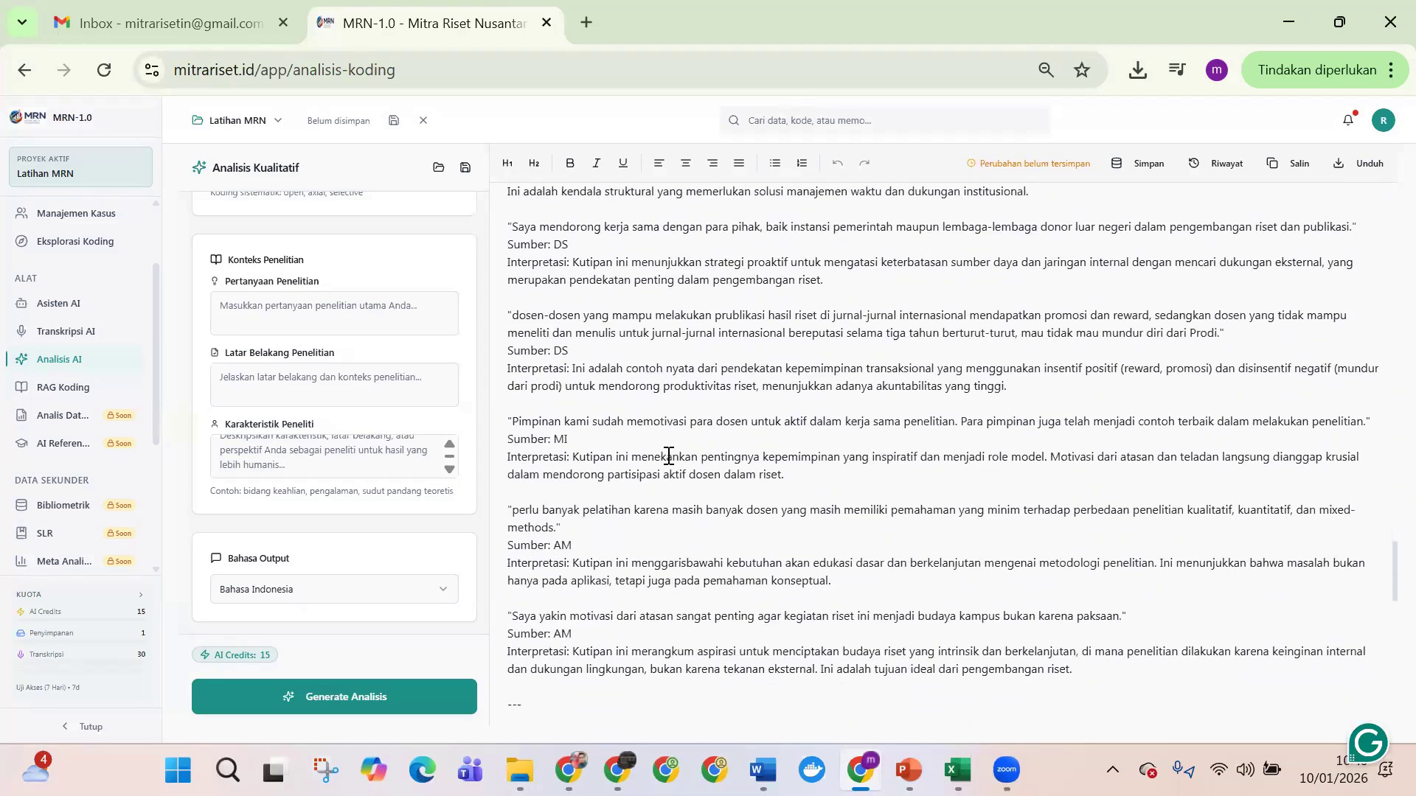
{"action": "scroll", "coordinate": [593, 550], "scroll_direction": "down", "scroll_amount": 4}
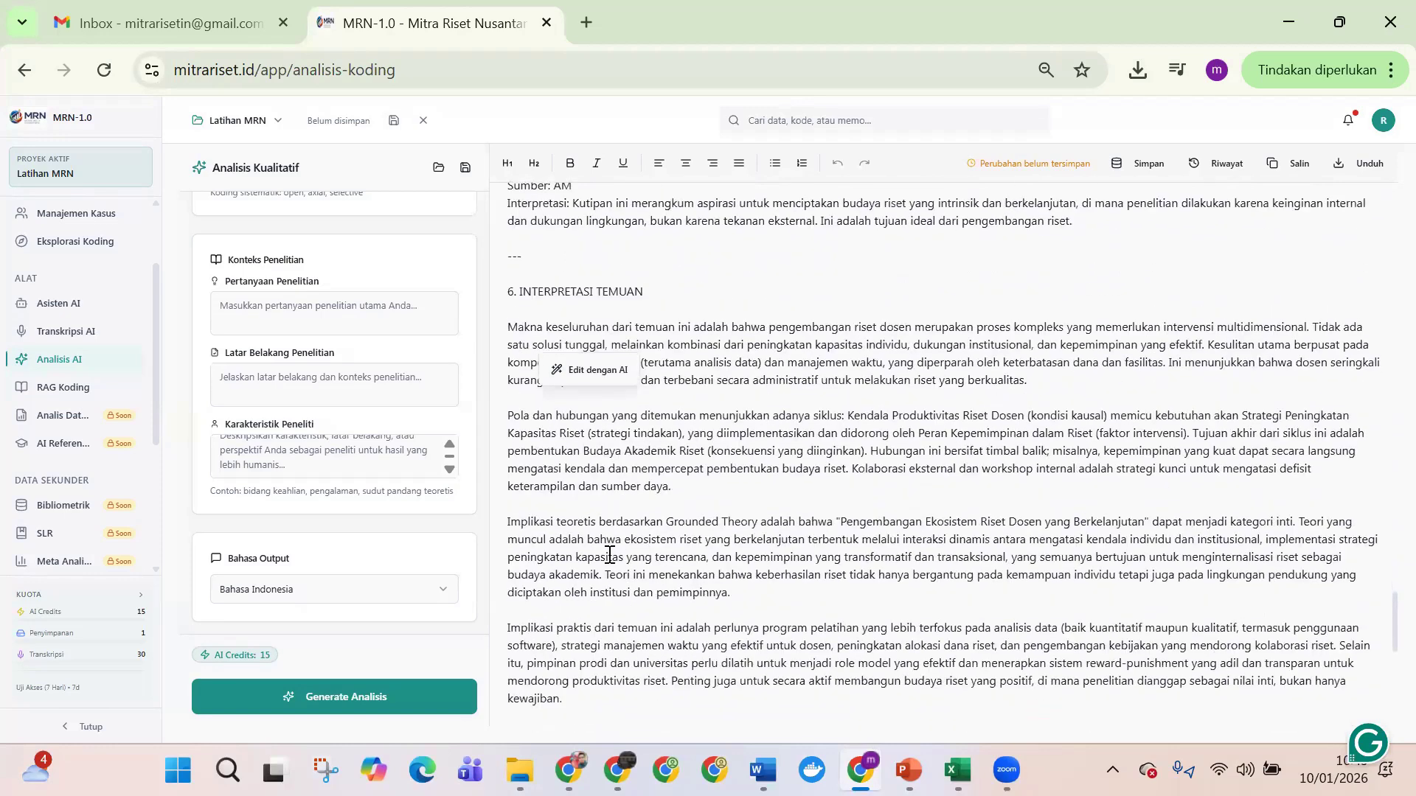
{"action": "scroll", "coordinate": [716, 500], "scroll_direction": "down", "scroll_amount": 3}
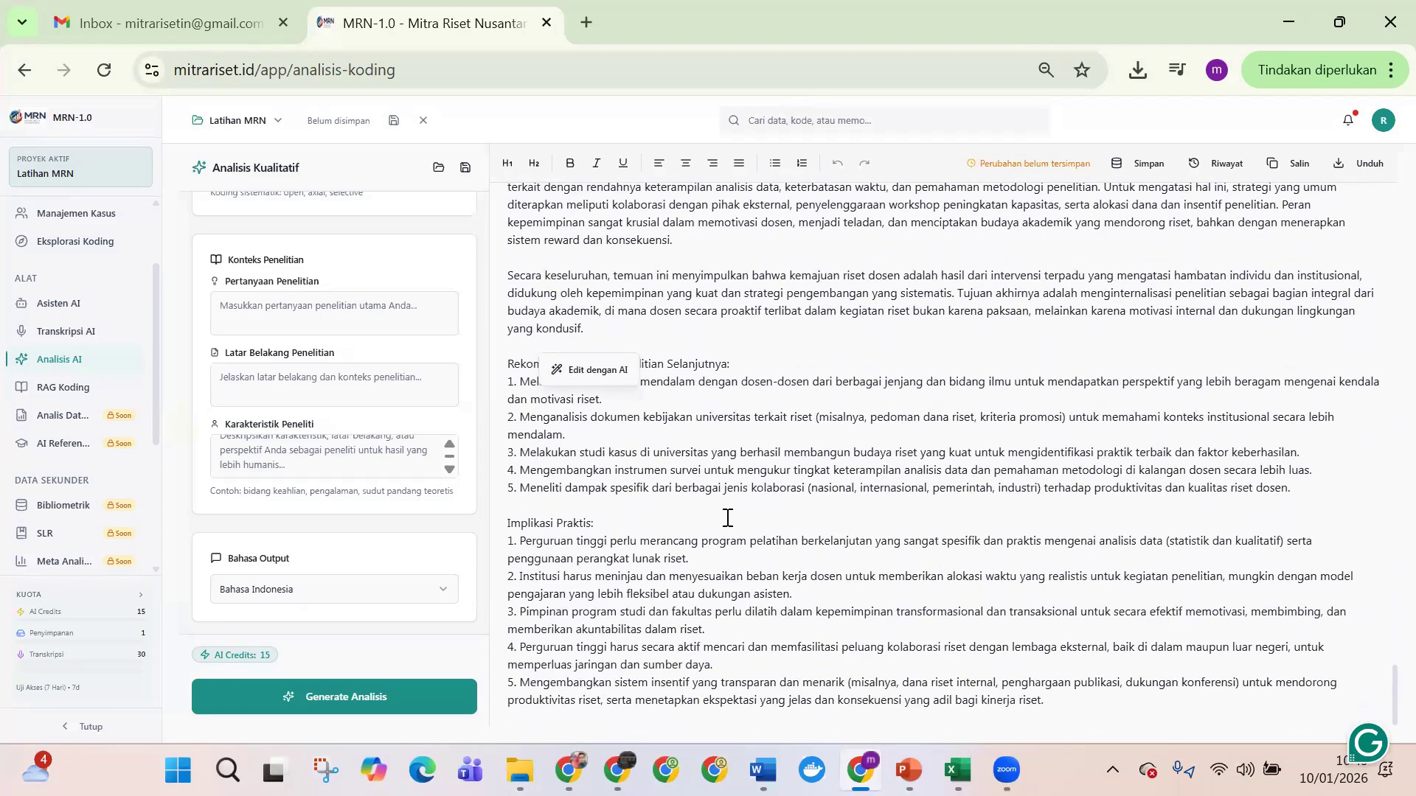
Step: Look at the Edit dengan AI options for the "Kendala Produktivitas Riset Dosen" theme text, leaving the text unedited
{"action": "scroll", "coordinate": [753, 577], "scroll_direction": "up", "scroll_amount": 20}
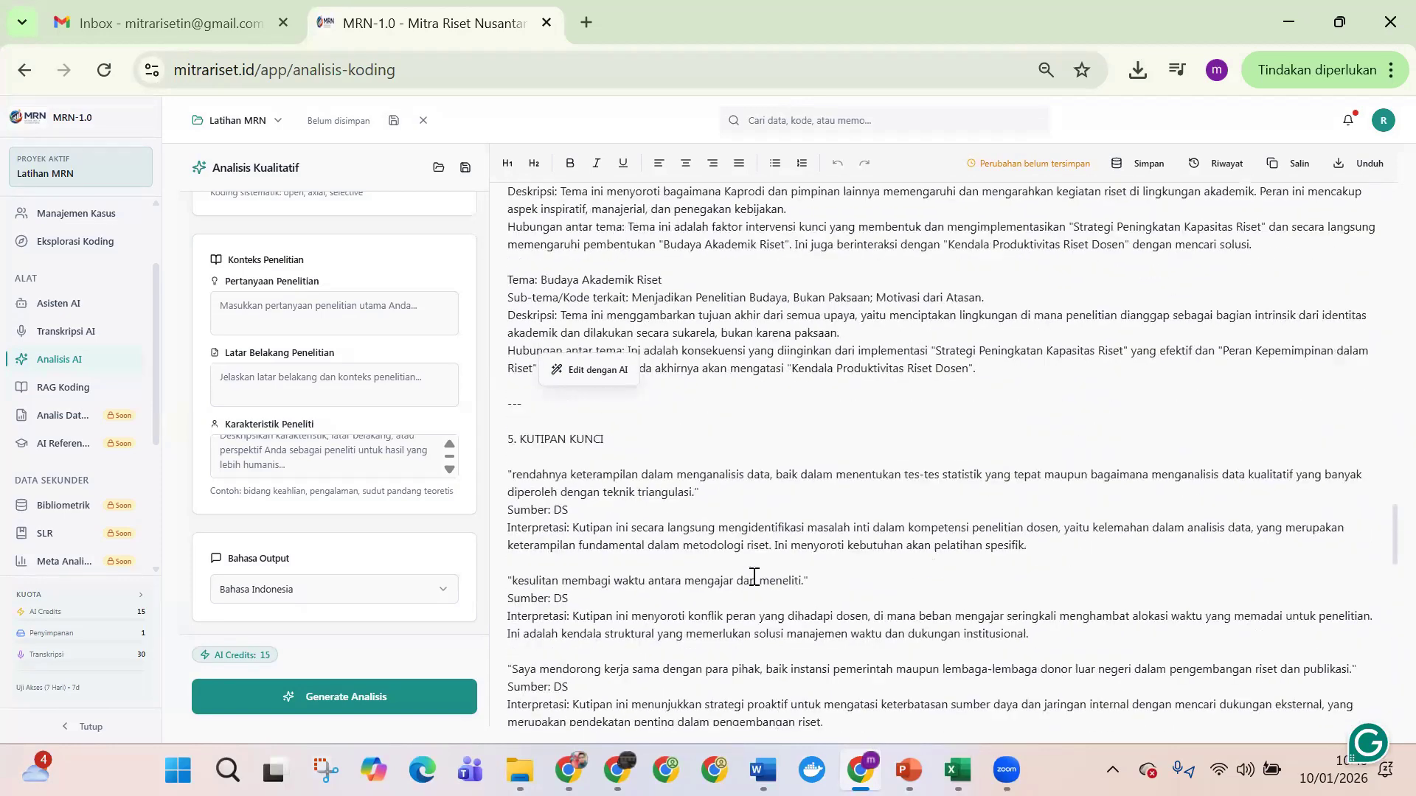
{"action": "scroll", "coordinate": [754, 576], "scroll_direction": "up", "scroll_amount": 7}
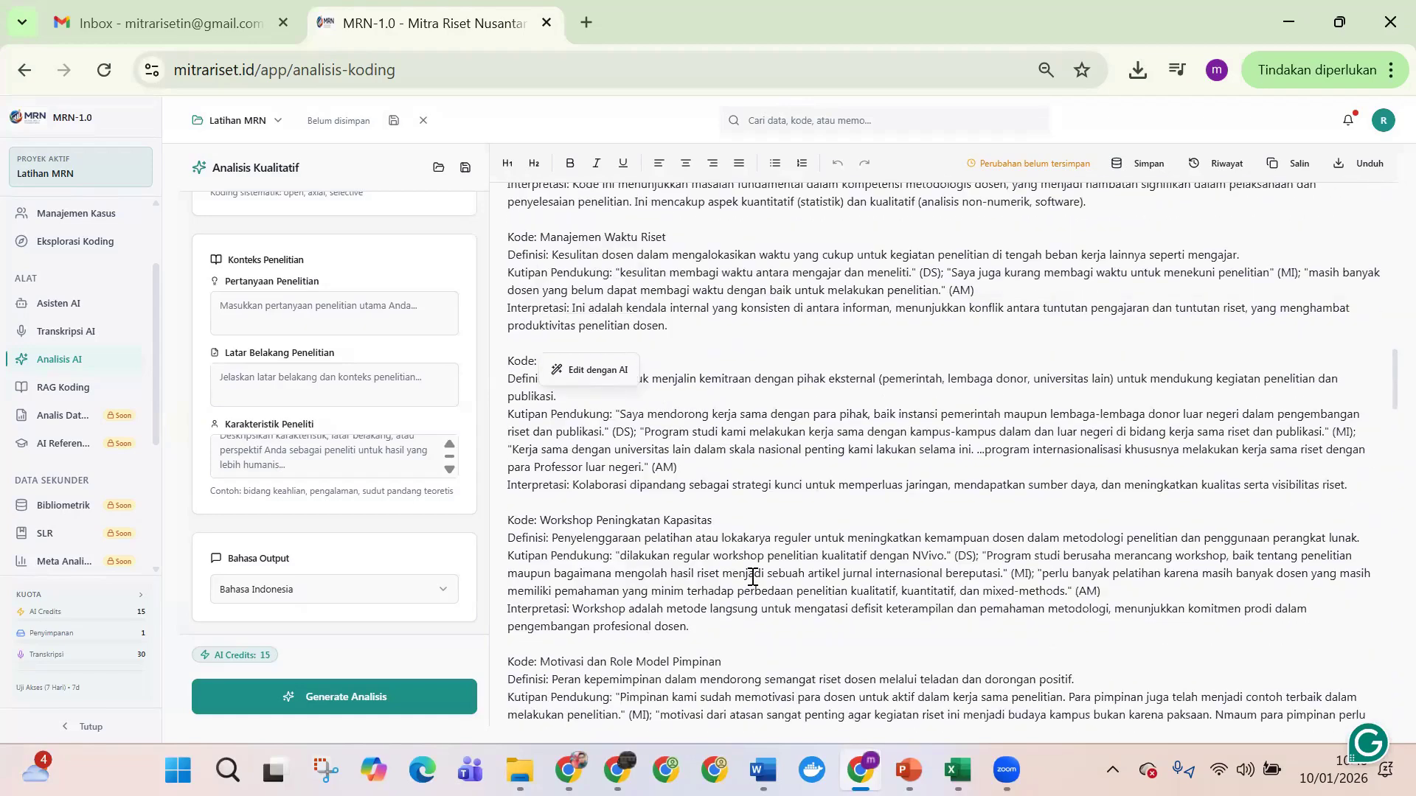
{"action": "scroll", "coordinate": [766, 571], "scroll_direction": "down", "scroll_amount": 7}
{"action": "left_click", "coordinate": [791, 552]}
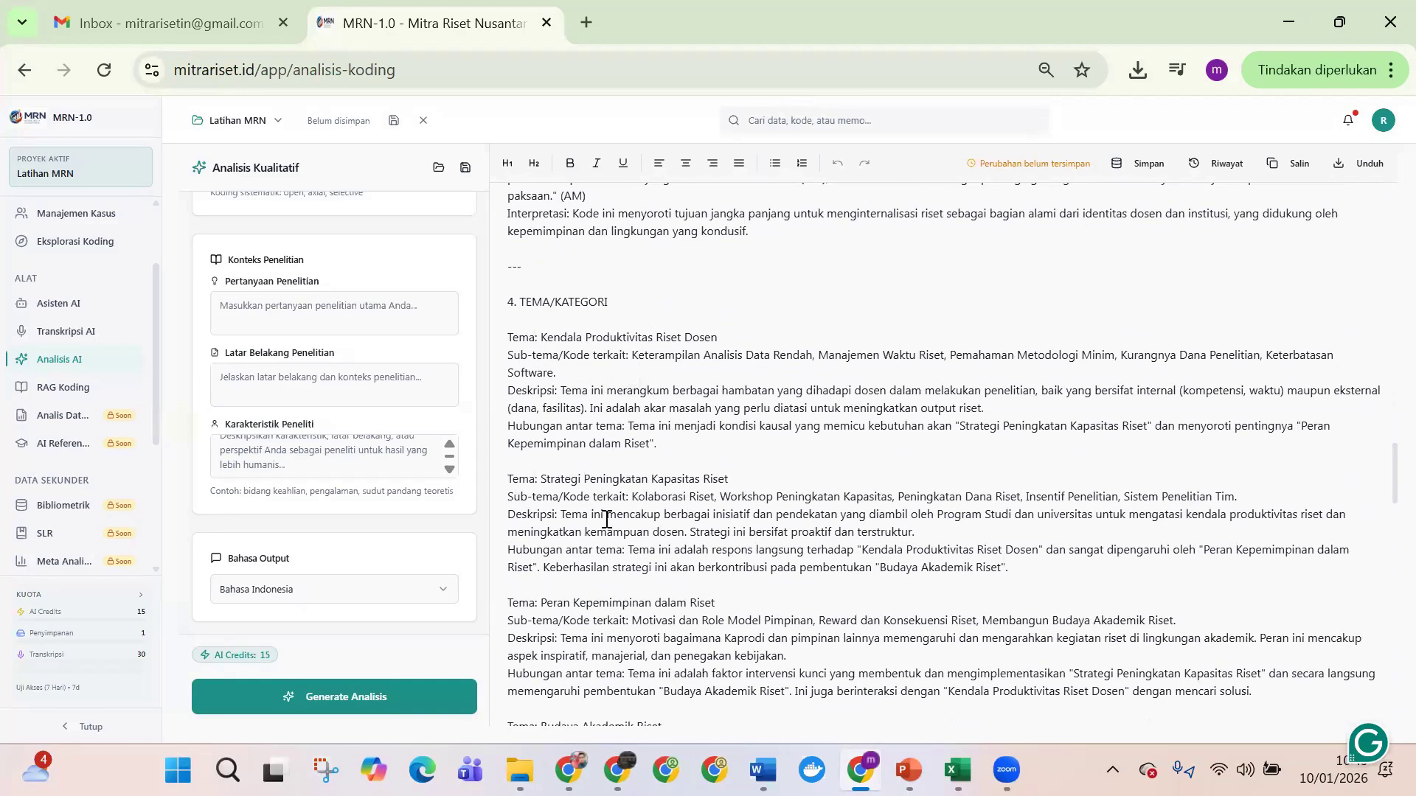
{"action": "left_click_drag", "start_coordinate": [509, 337], "coordinate": [744, 452]}
{"action": "left_click", "coordinate": [941, 320]}
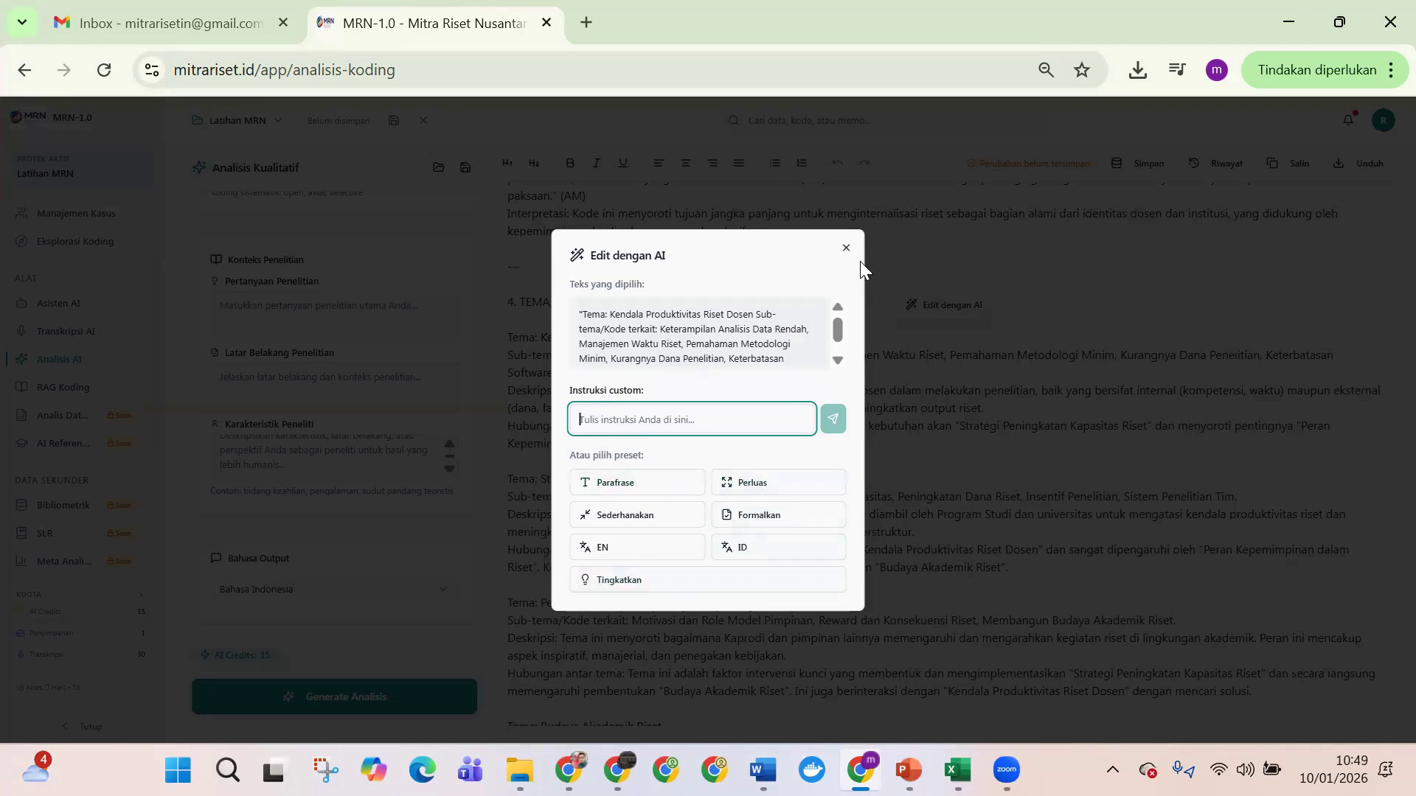
{"action": "left_click", "coordinate": [846, 248]}
Step: Save the Grounded Theory analysis result to the database under the Latihan MRN project
{"action": "scroll", "coordinate": [1069, 474], "scroll_direction": "up", "scroll_amount": 5}
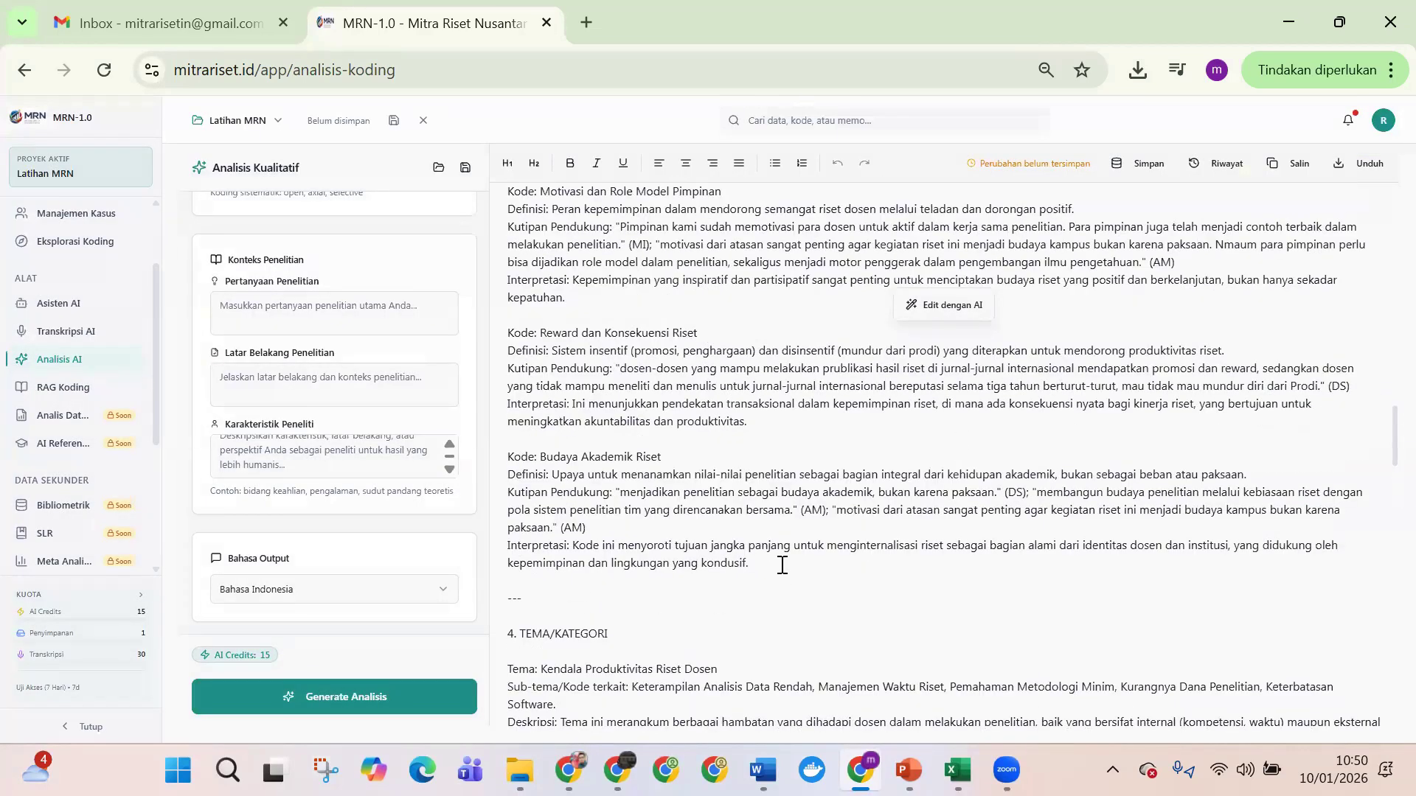
{"action": "scroll", "coordinate": [781, 565], "scroll_direction": "up", "scroll_amount": 15}
{"action": "key", "text": "Delete"}
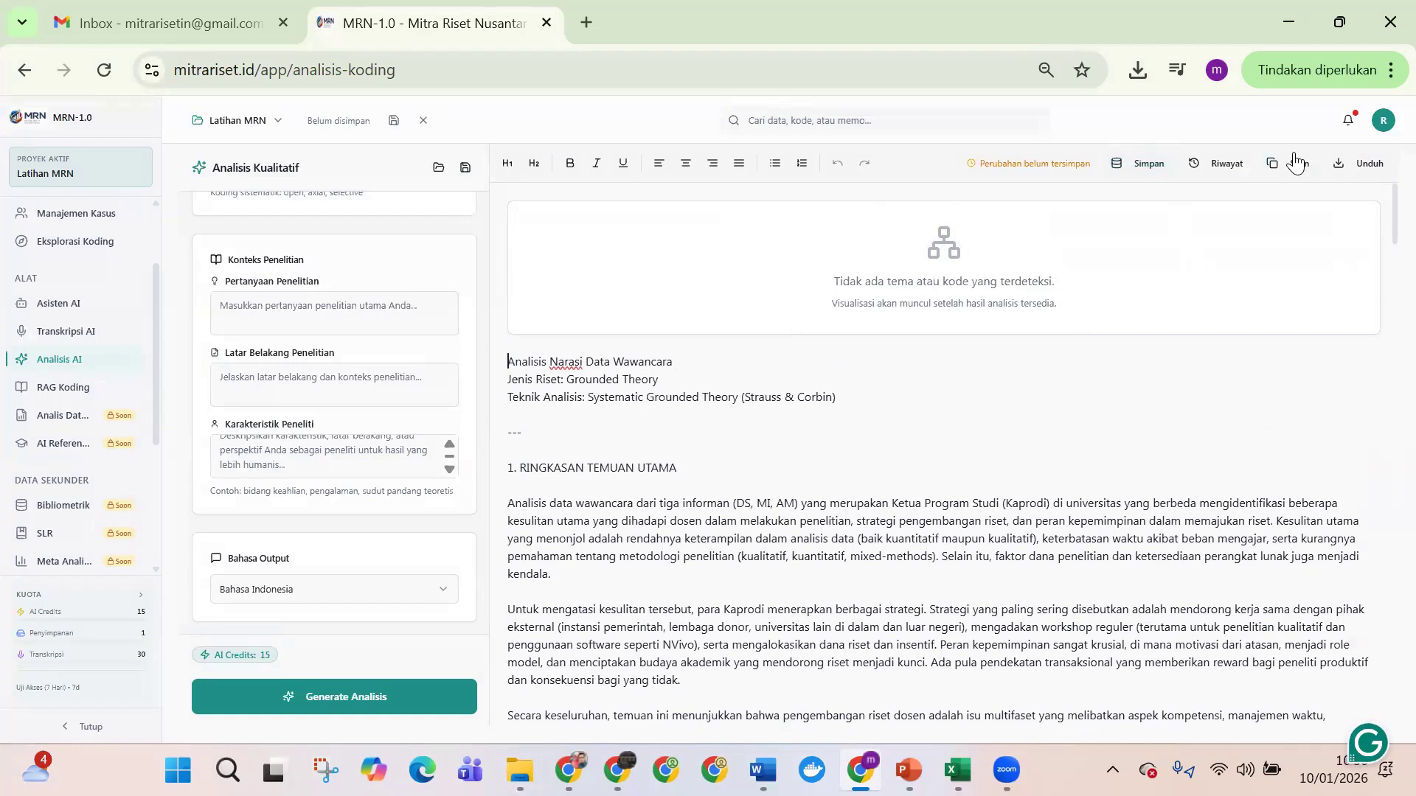
{"action": "left_click", "coordinate": [1135, 176]}
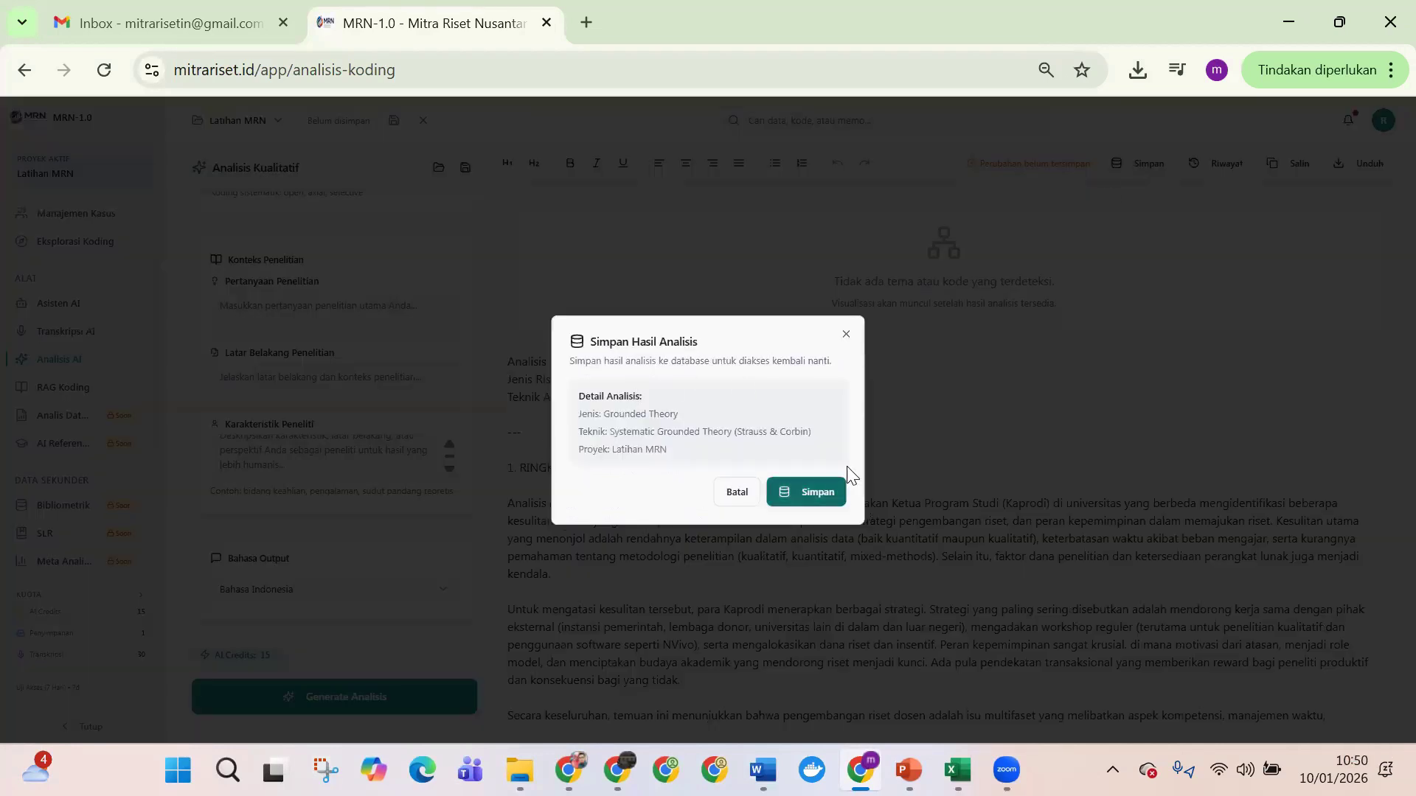
{"action": "left_click", "coordinate": [815, 492]}
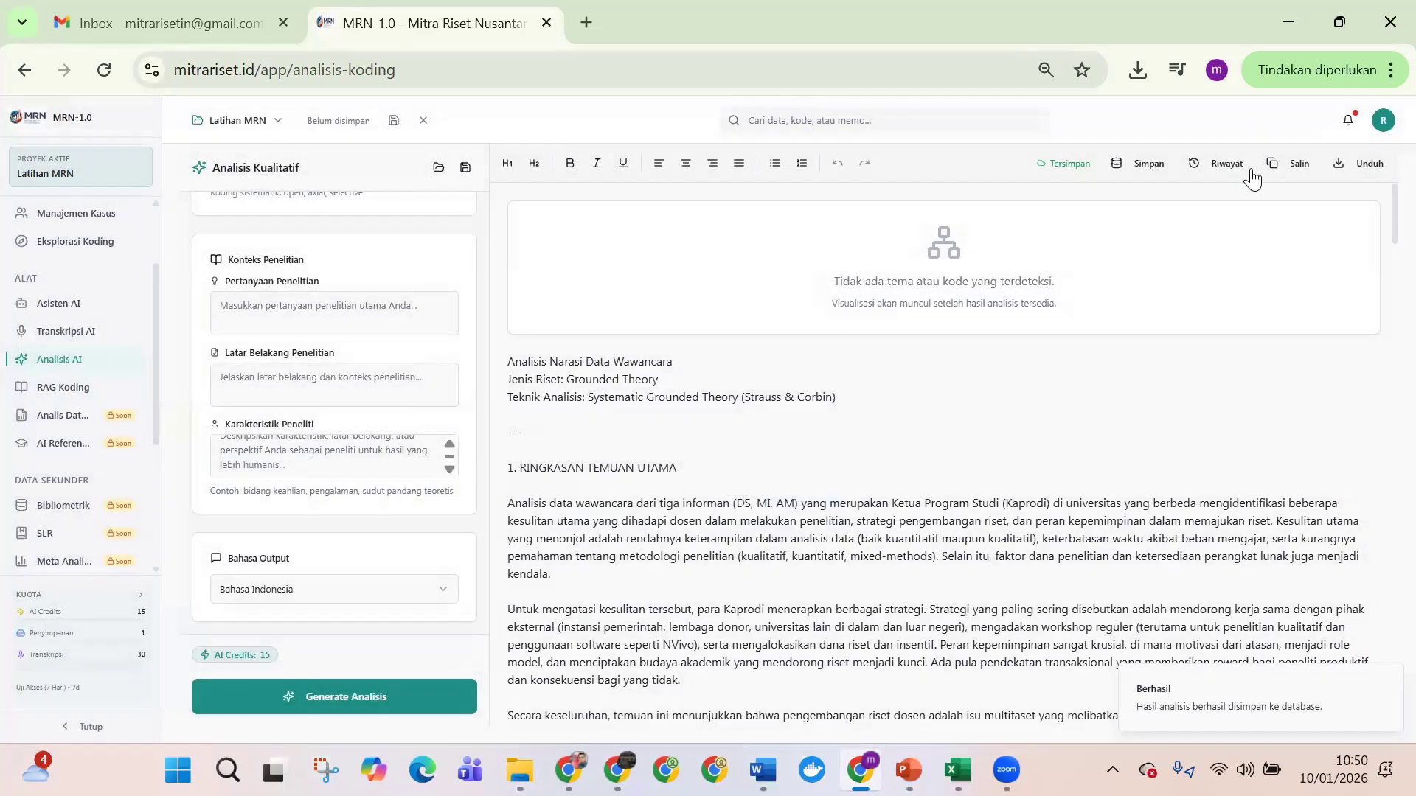
Step: Look over the saved report and check its Grounded Theory entry in the project's Riwayat Analisis
{"action": "scroll", "coordinate": [1059, 414], "scroll_direction": "down", "scroll_amount": 5}
{"action": "scroll", "coordinate": [1052, 445], "scroll_direction": "up", "scroll_amount": 5}
{"action": "scroll", "coordinate": [1032, 558], "scroll_direction": "down", "scroll_amount": 15}
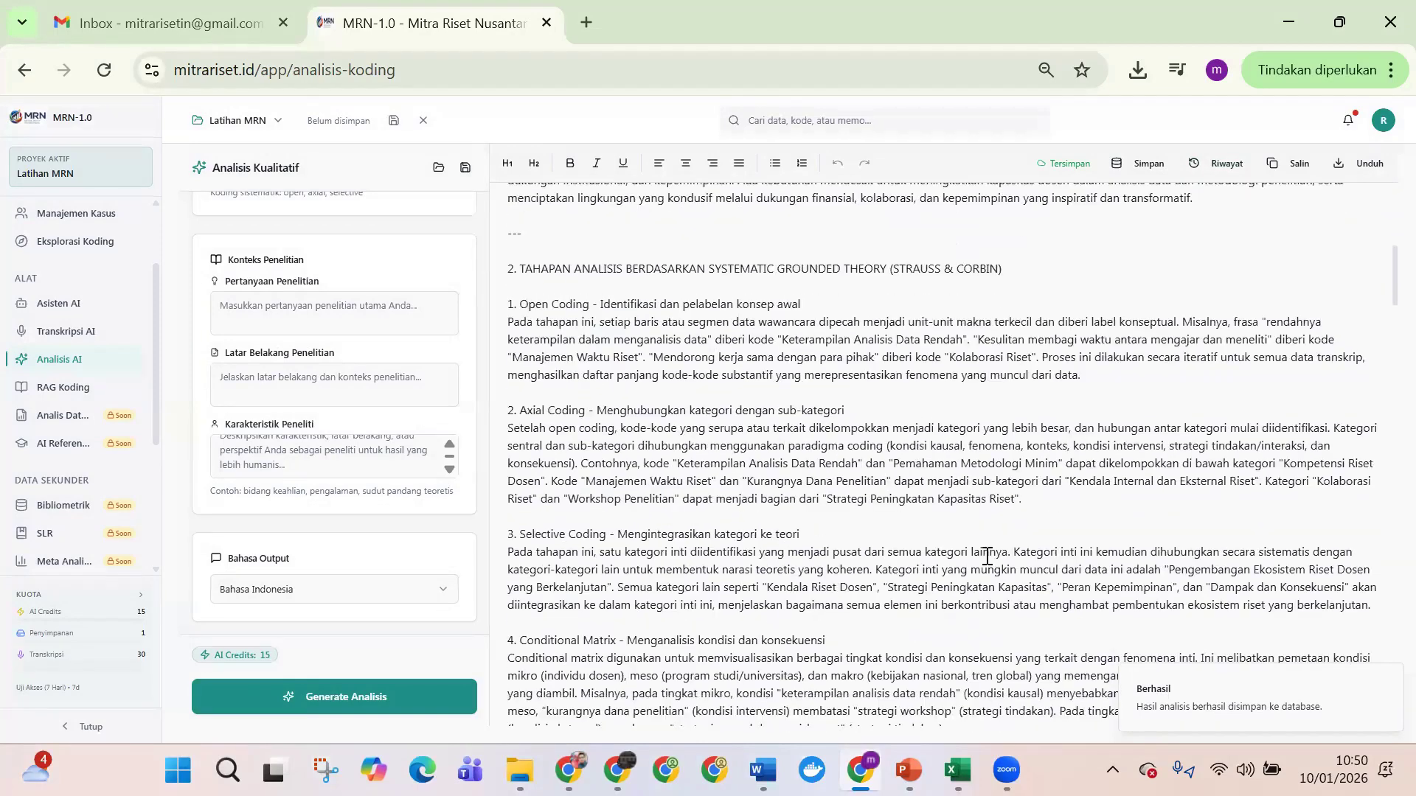
{"action": "scroll", "coordinate": [82, 458], "scroll_direction": "down", "scroll_amount": 3}
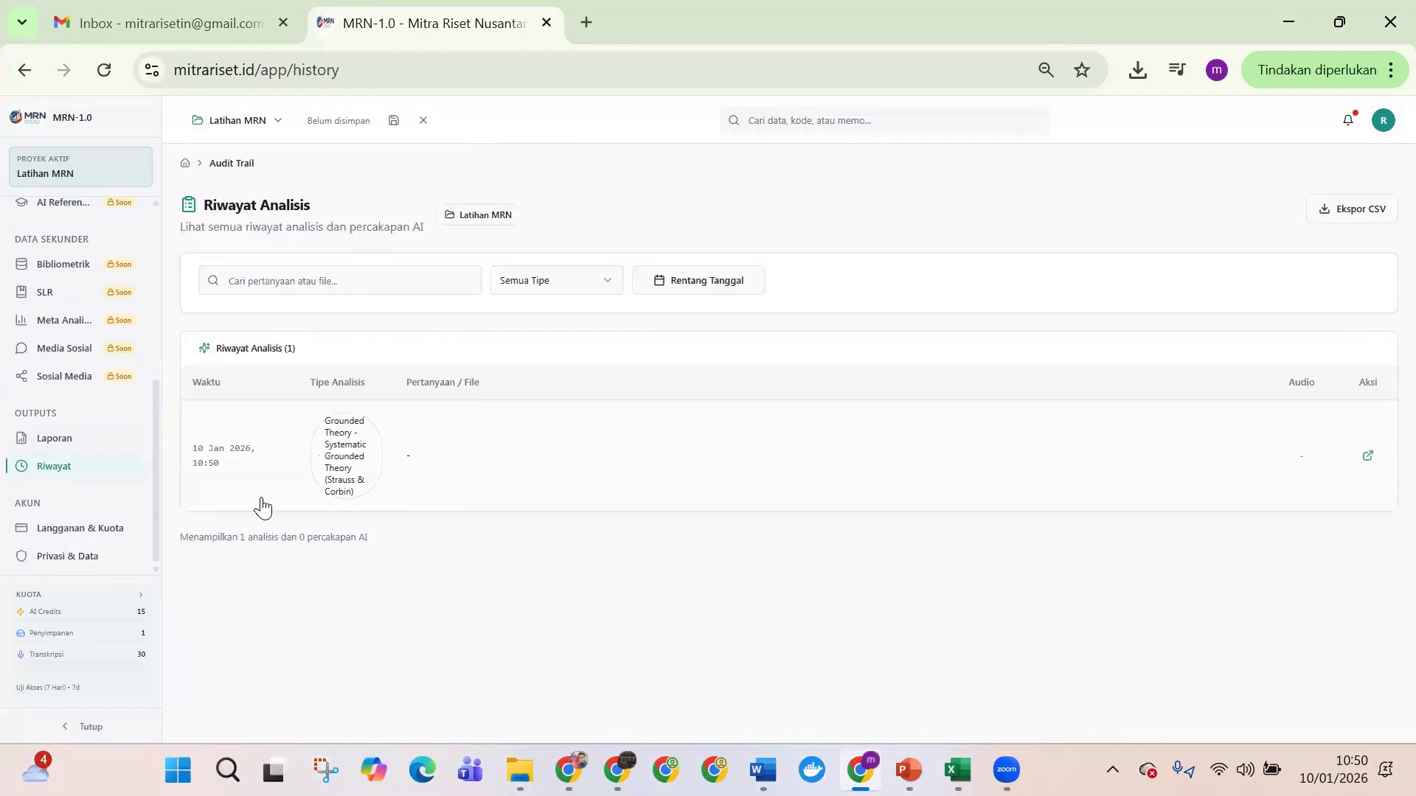
{"action": "scroll", "coordinate": [44, 295], "scroll_direction": "up", "scroll_amount": 3}
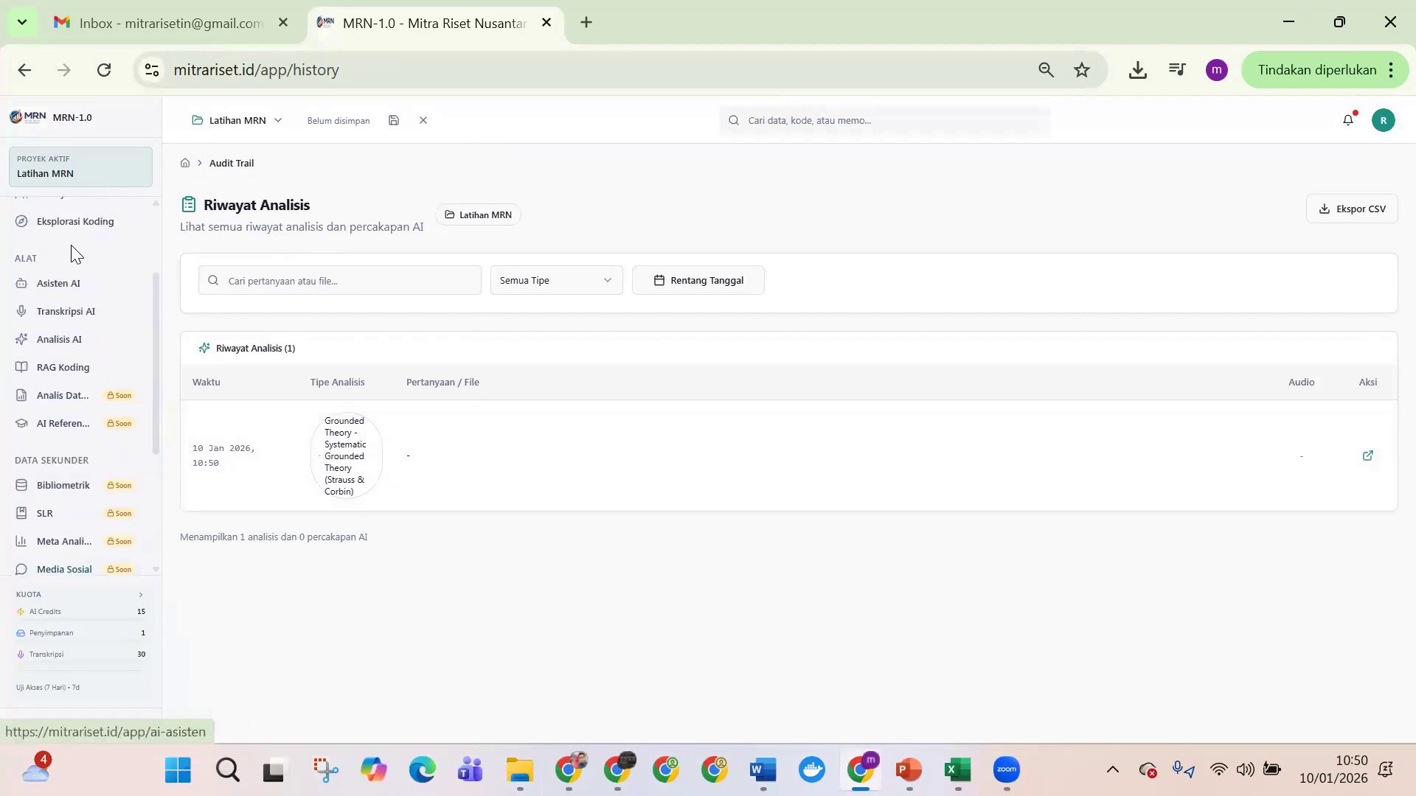
{"action": "scroll", "coordinate": [89, 368], "scroll_direction": "down", "scroll_amount": 3}
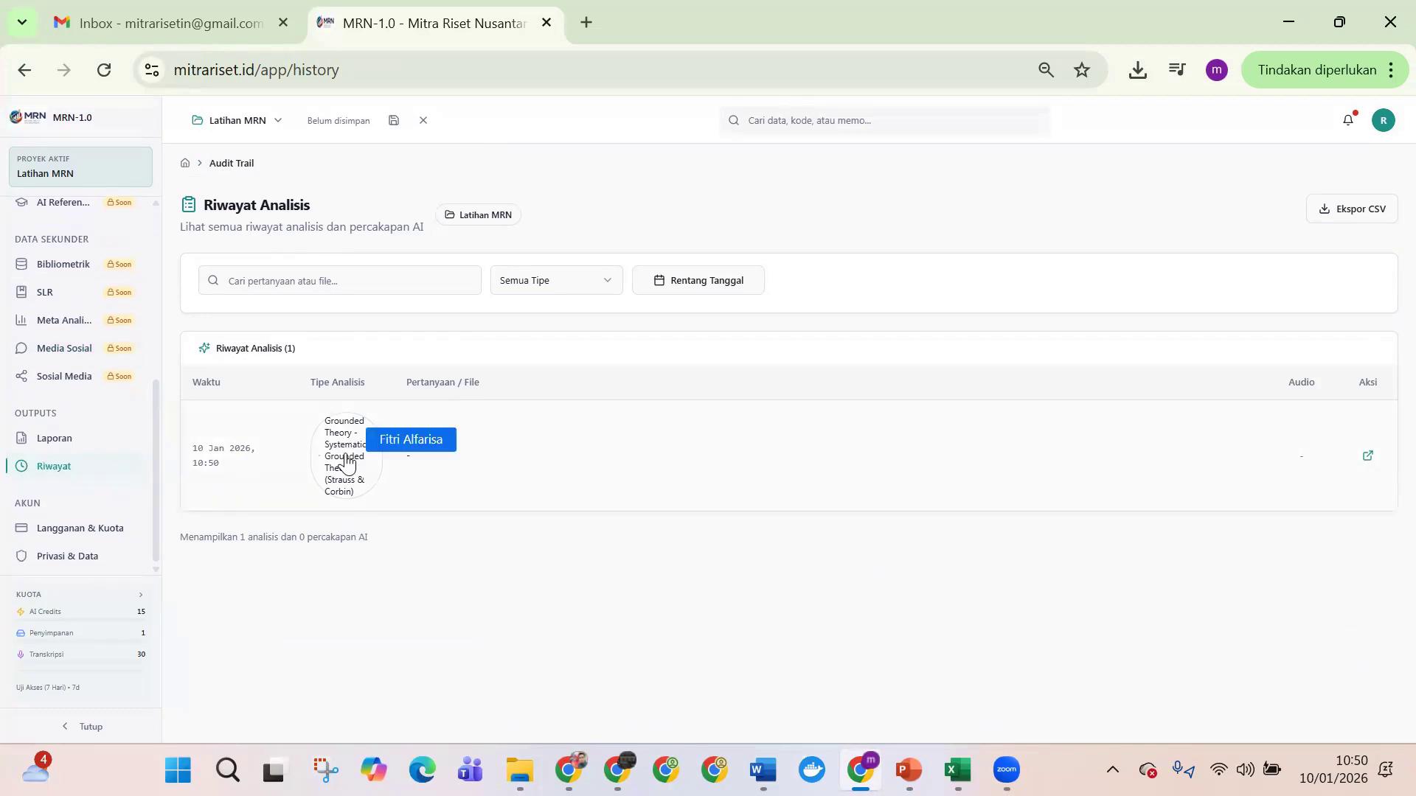
{"action": "scroll", "coordinate": [87, 254], "scroll_direction": "up", "scroll_amount": 5}
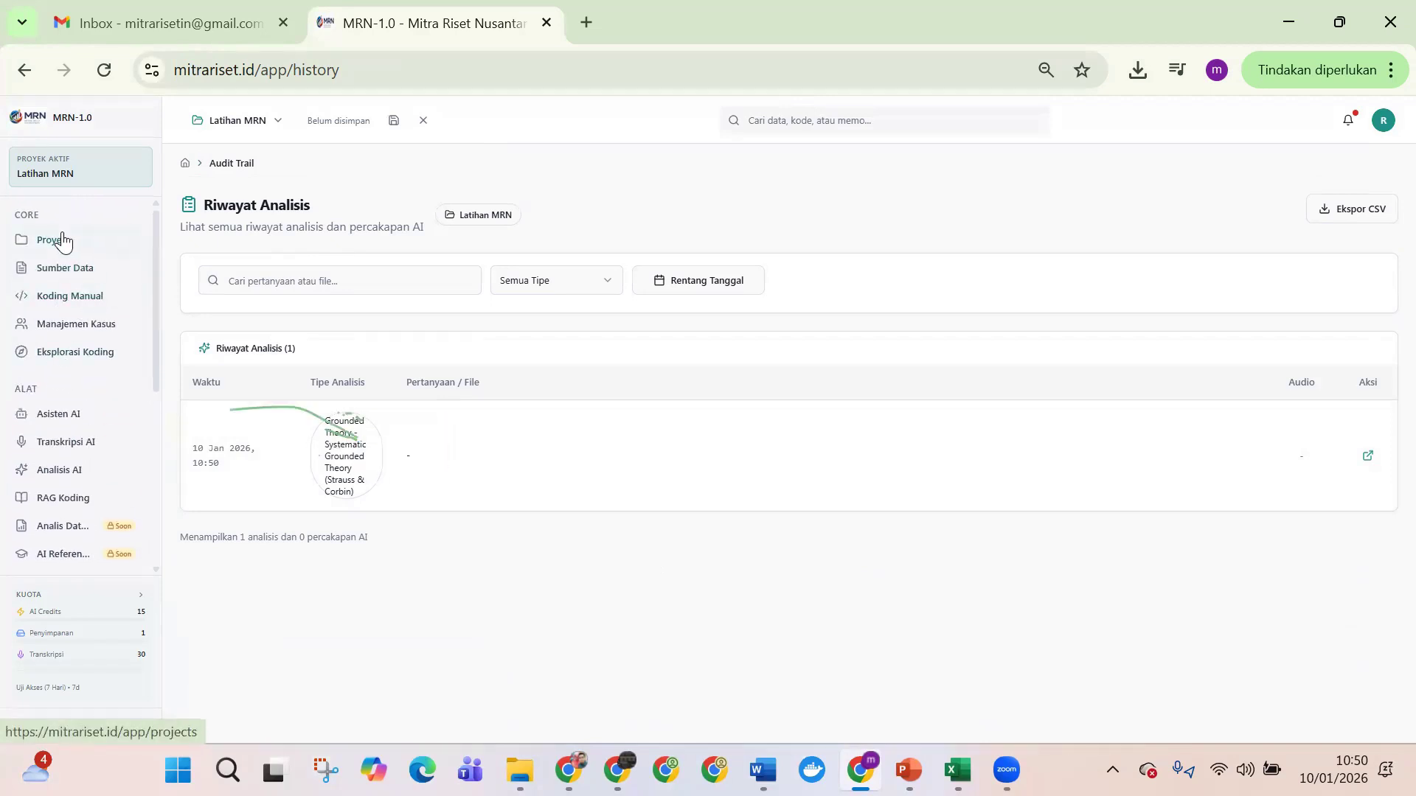
Step: Open RAG Koding and select only Informan 1 and Informan 2 as its data sources
{"action": "left_click", "coordinate": [65, 445]}
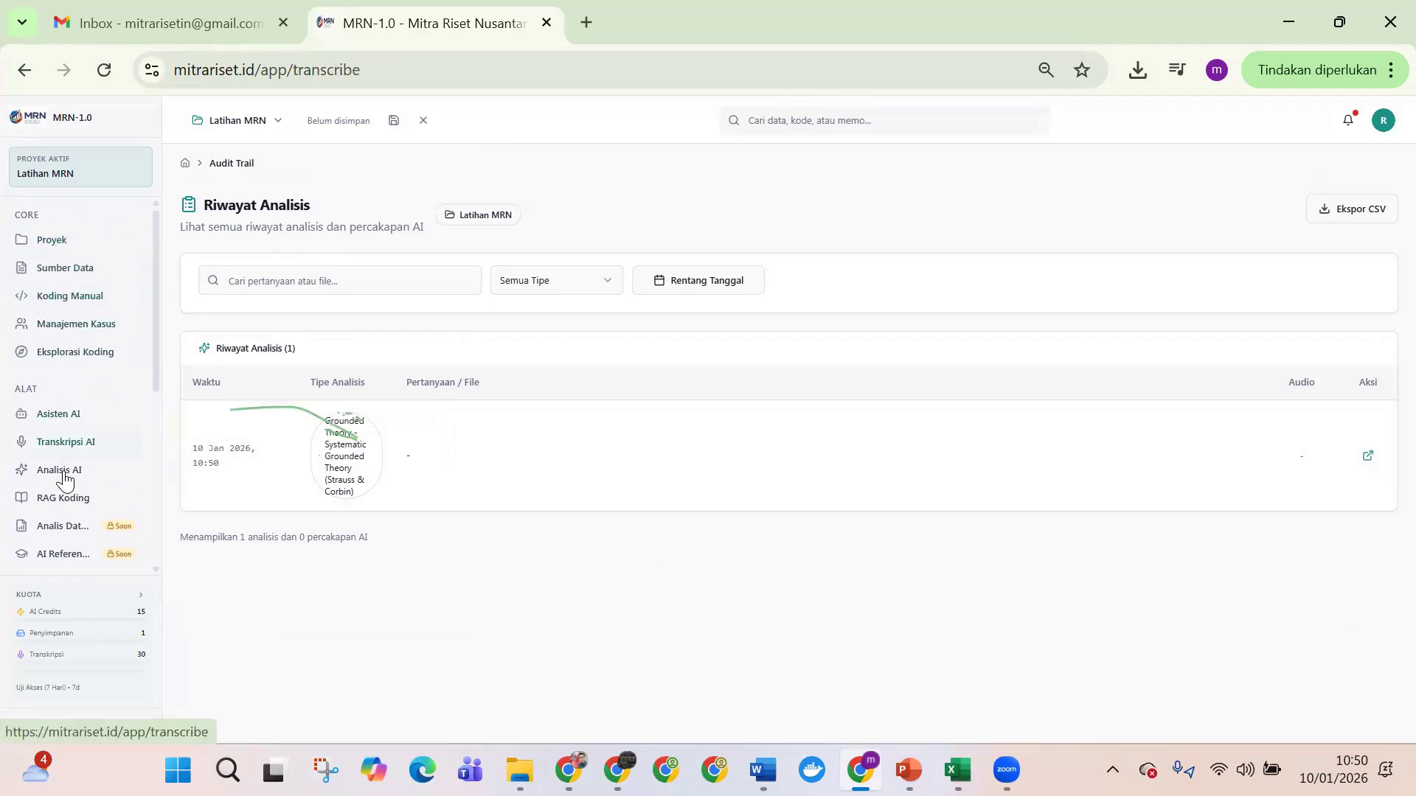
{"action": "left_click", "coordinate": [71, 477]}
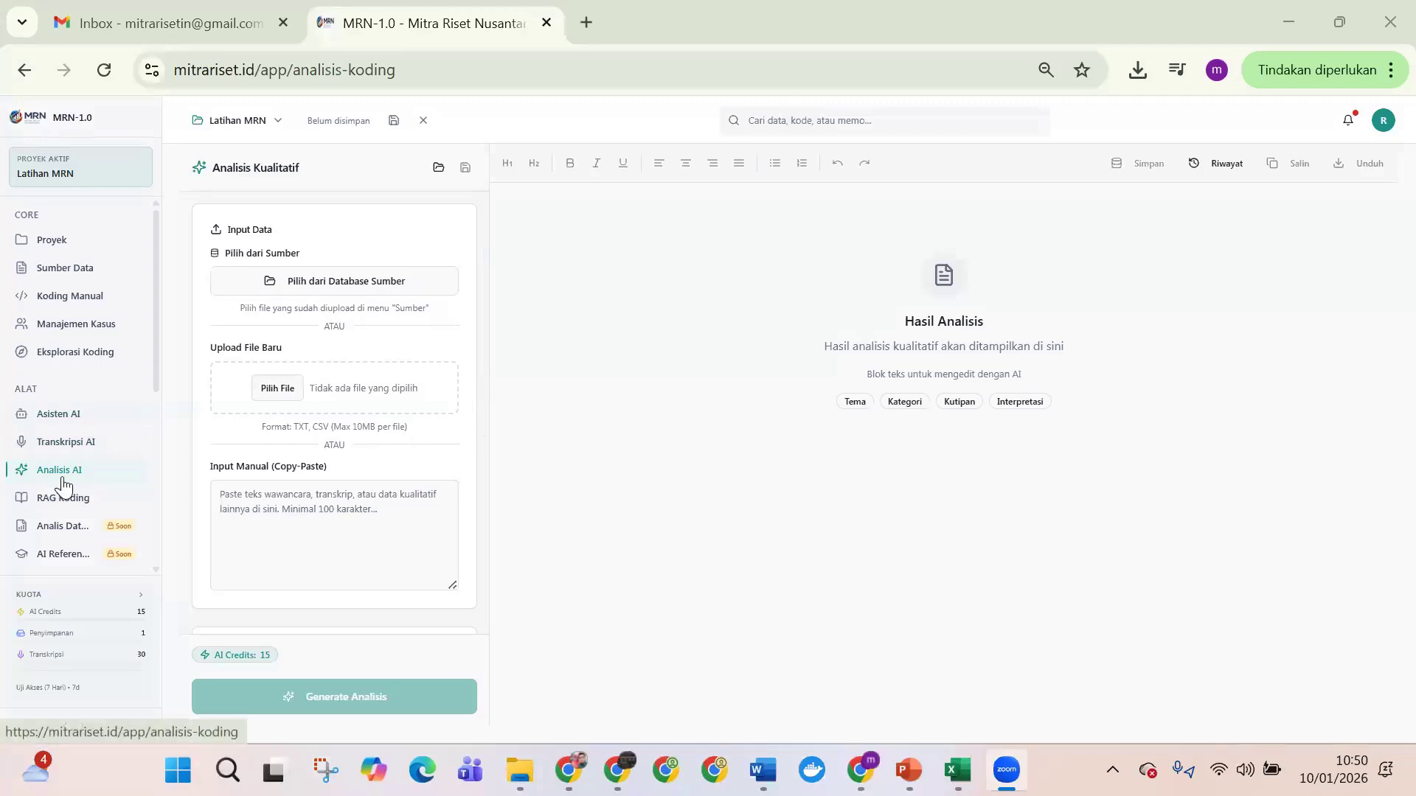
{"action": "left_click", "coordinate": [64, 498]}
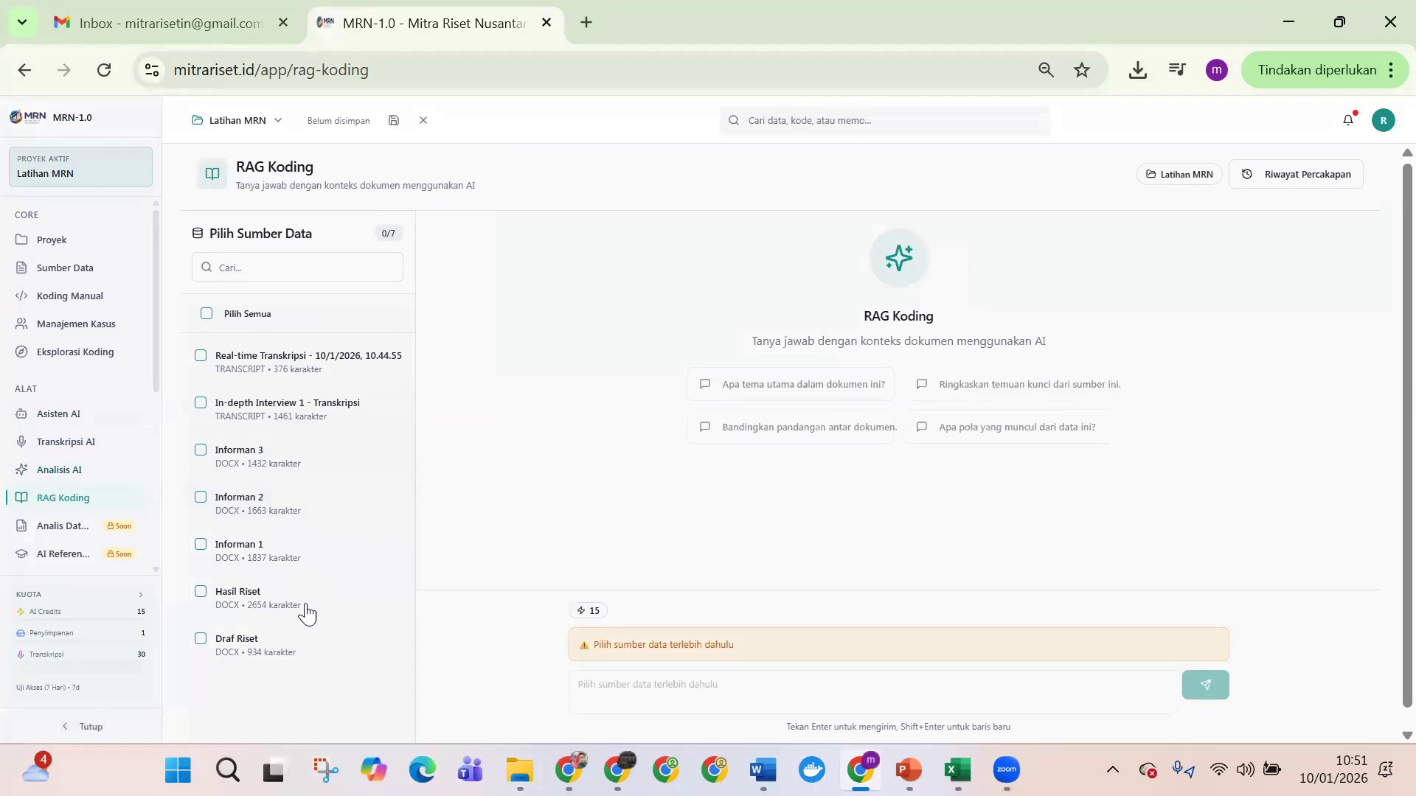
{"action": "left_click", "coordinate": [206, 315]}
{"action": "left_click", "coordinate": [206, 315]}
{"action": "left_click", "coordinate": [225, 550]}
{"action": "left_click", "coordinate": [242, 500]}
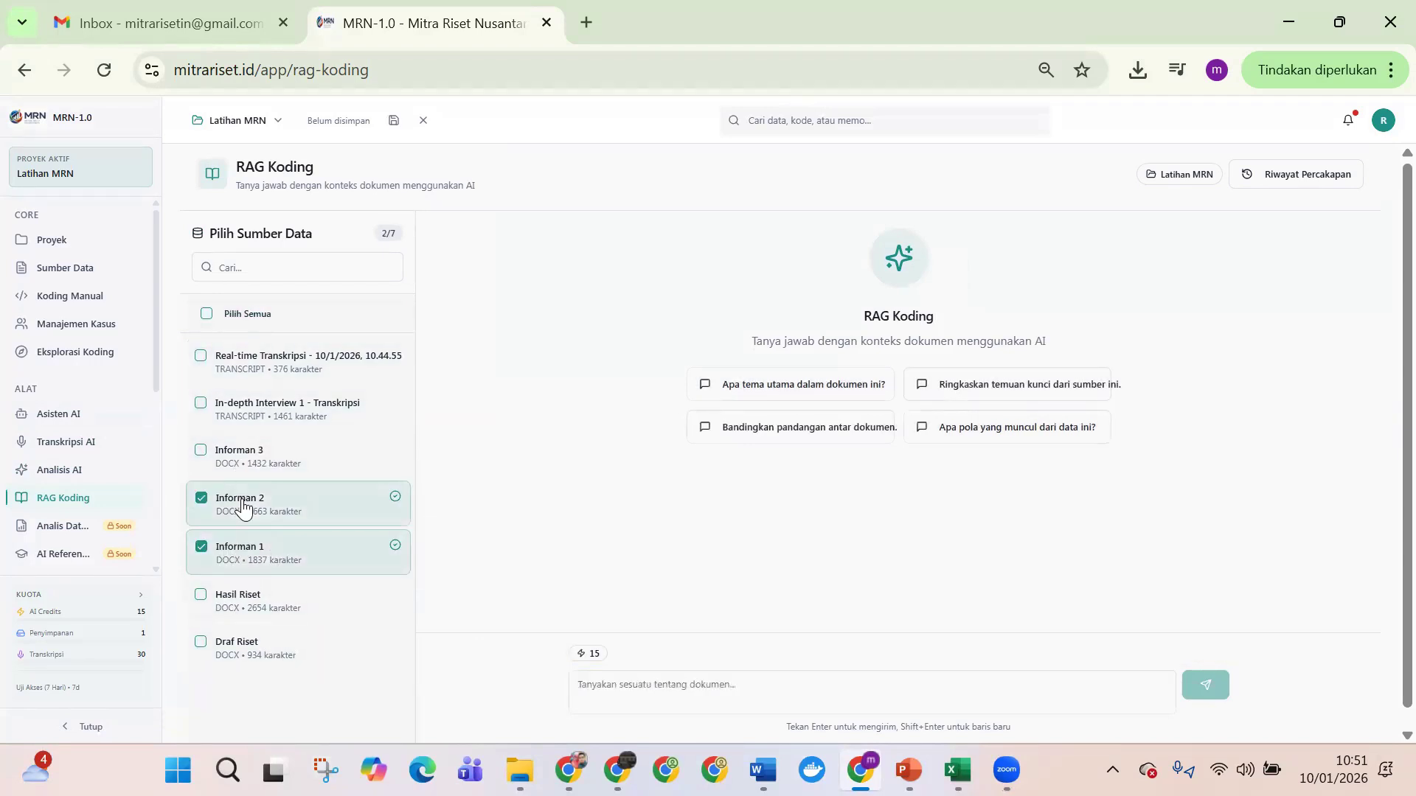
Step: Ask the RAG Koding assistant "Sebutkan data demografi semua informan"
{"action": "left_click", "coordinate": [703, 673]}
{"action": "type", "text": "Seb"}
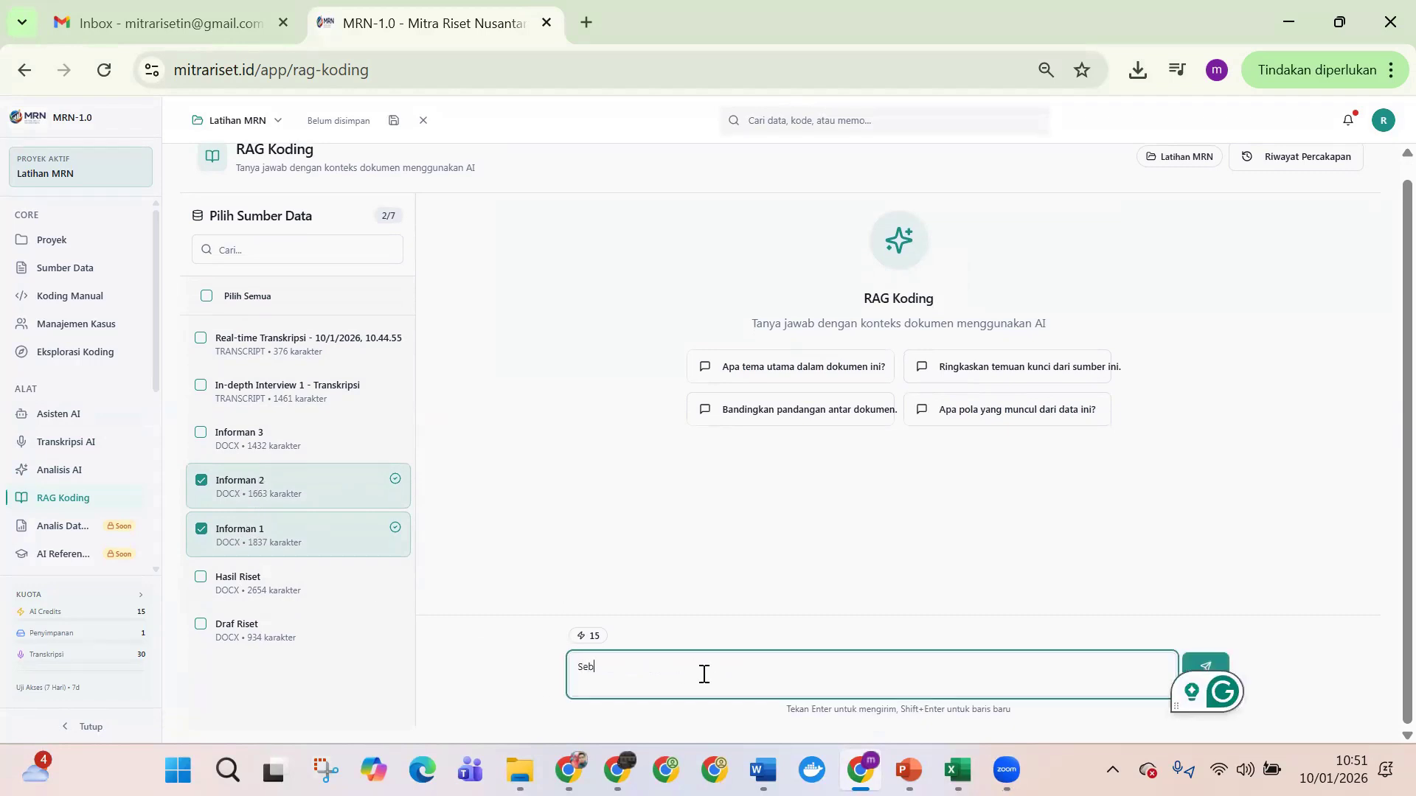
{"action": "type", "text": "utkan data dem"}
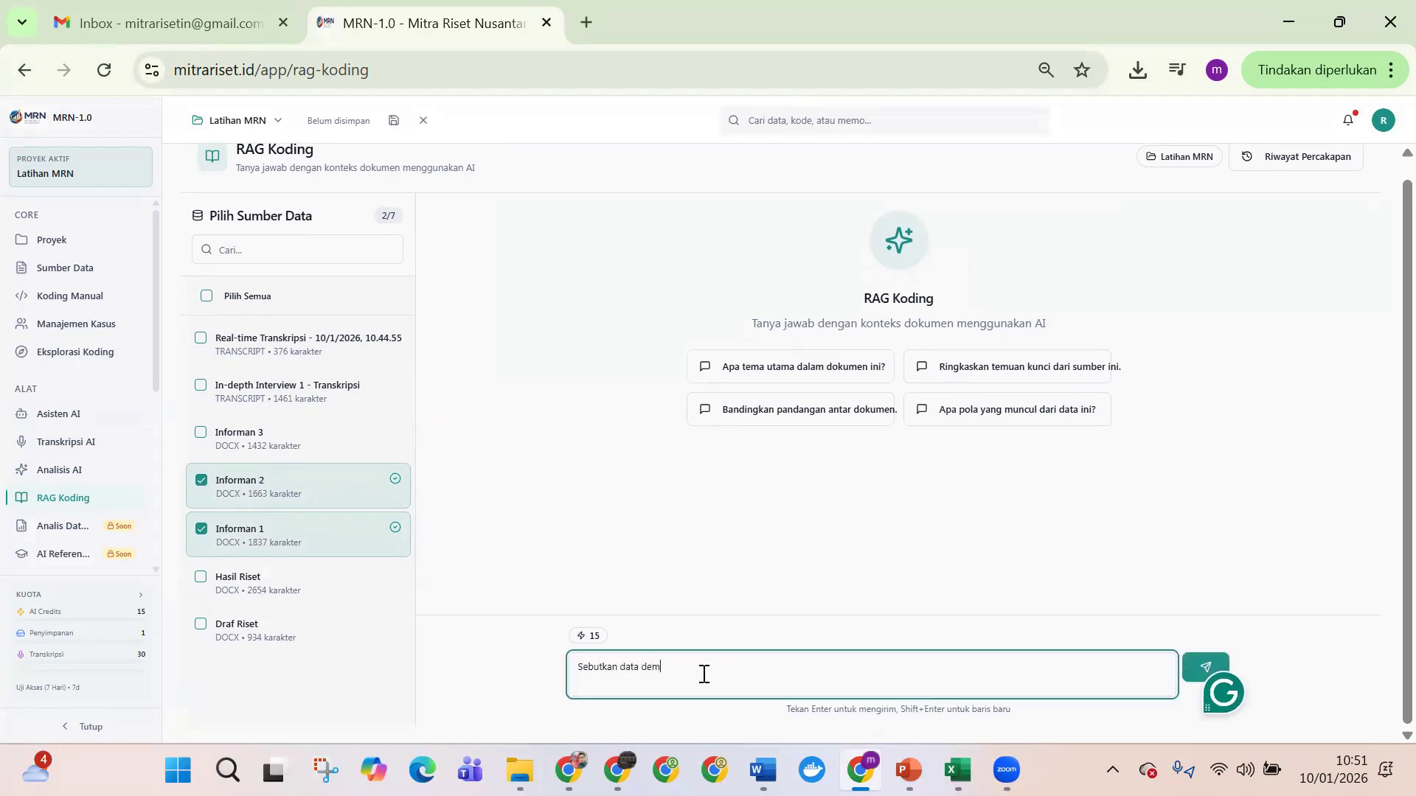
{"action": "type", "text": "ografi semua user"}
{"action": "key", "text": "BackSpace"}
{"action": "key", "text": "BackSpace"}
{"action": "key", "text": "BackSpace"}
{"action": "key", "text": "BackSpace"}
{"action": "type", "text": "informan"}
{"action": "key", "text": "Return"}
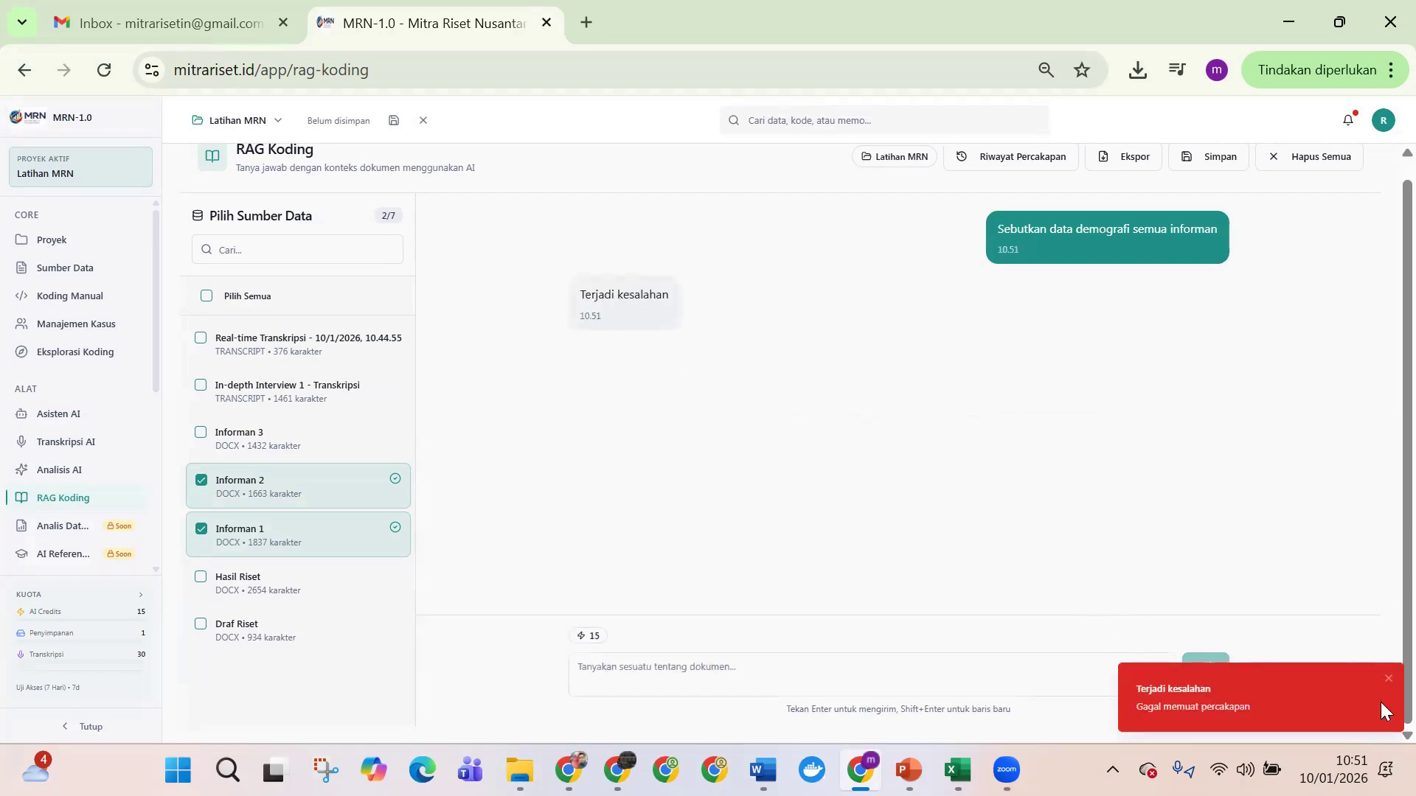
Step: Ask the RAG Koding assistant "Apa temuan terkait kesulitan dalam penelitian berdasarkan informasi dari informan"
{"action": "left_click", "coordinate": [1390, 680]}
{"action": "left_click", "coordinate": [650, 673]}
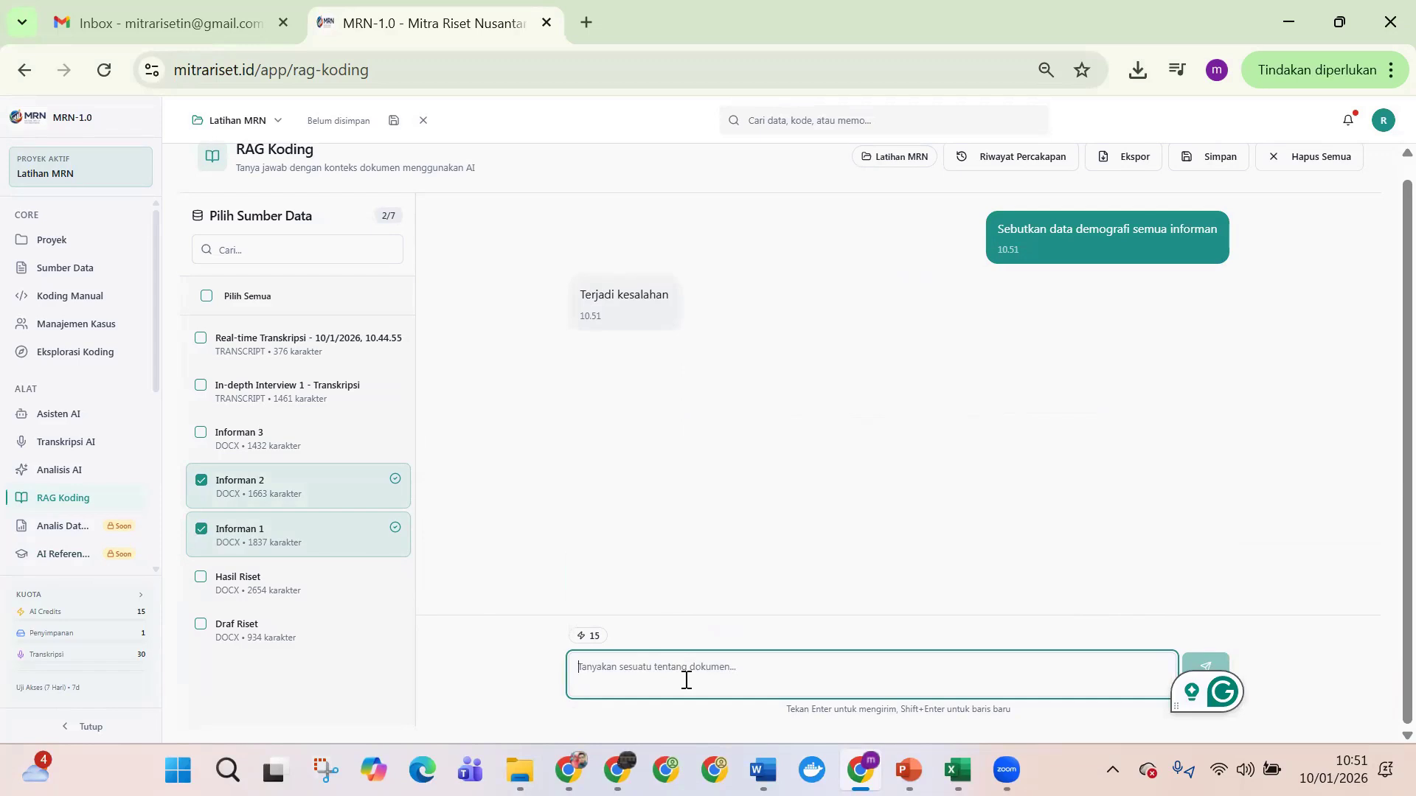
{"action": "type", "text": "Apa temuan terk"}
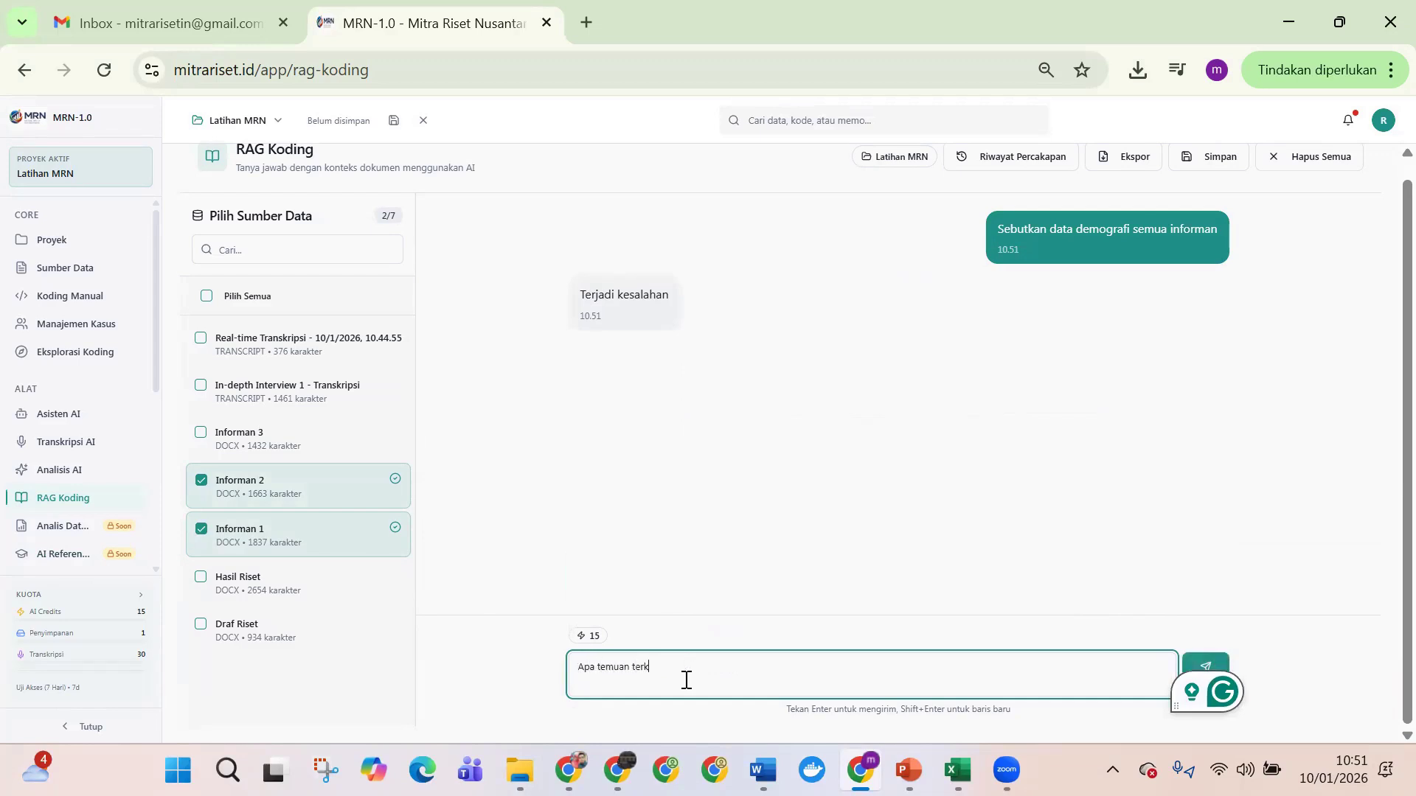
{"action": "type", "text": "ait kesulitan"}
{"action": "type", "text": " pendidikan"}
{"action": "key", "text": "ctrl+BackSpace"}
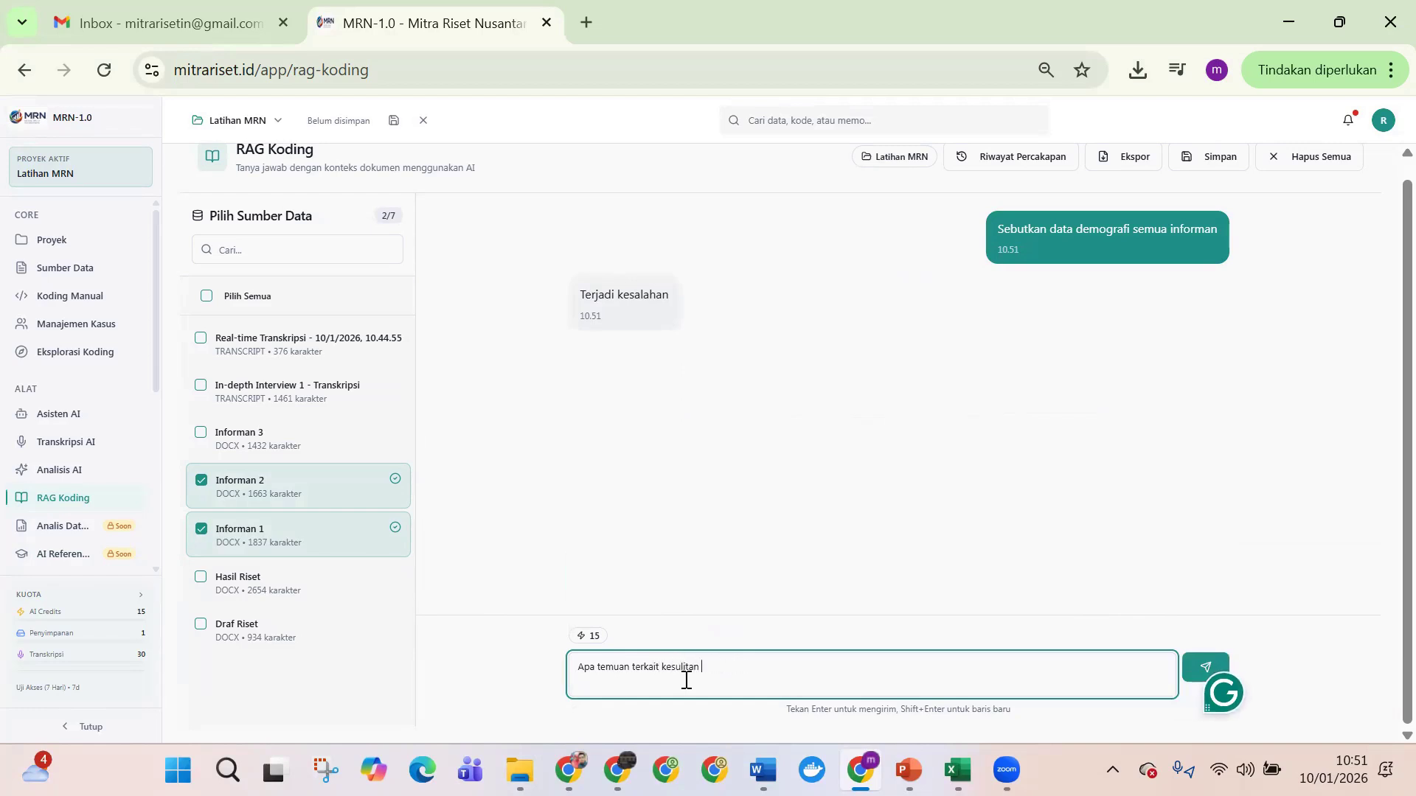
{"action": "type", "text": "dalam penelitian berdasarkan 2"}
{"action": "key", "text": "BackSpace"}
{"action": "key", "text": "BackSpace"}
{"action": "type", "text": "informasi dari informan"}
{"action": "key", "text": "Return"}
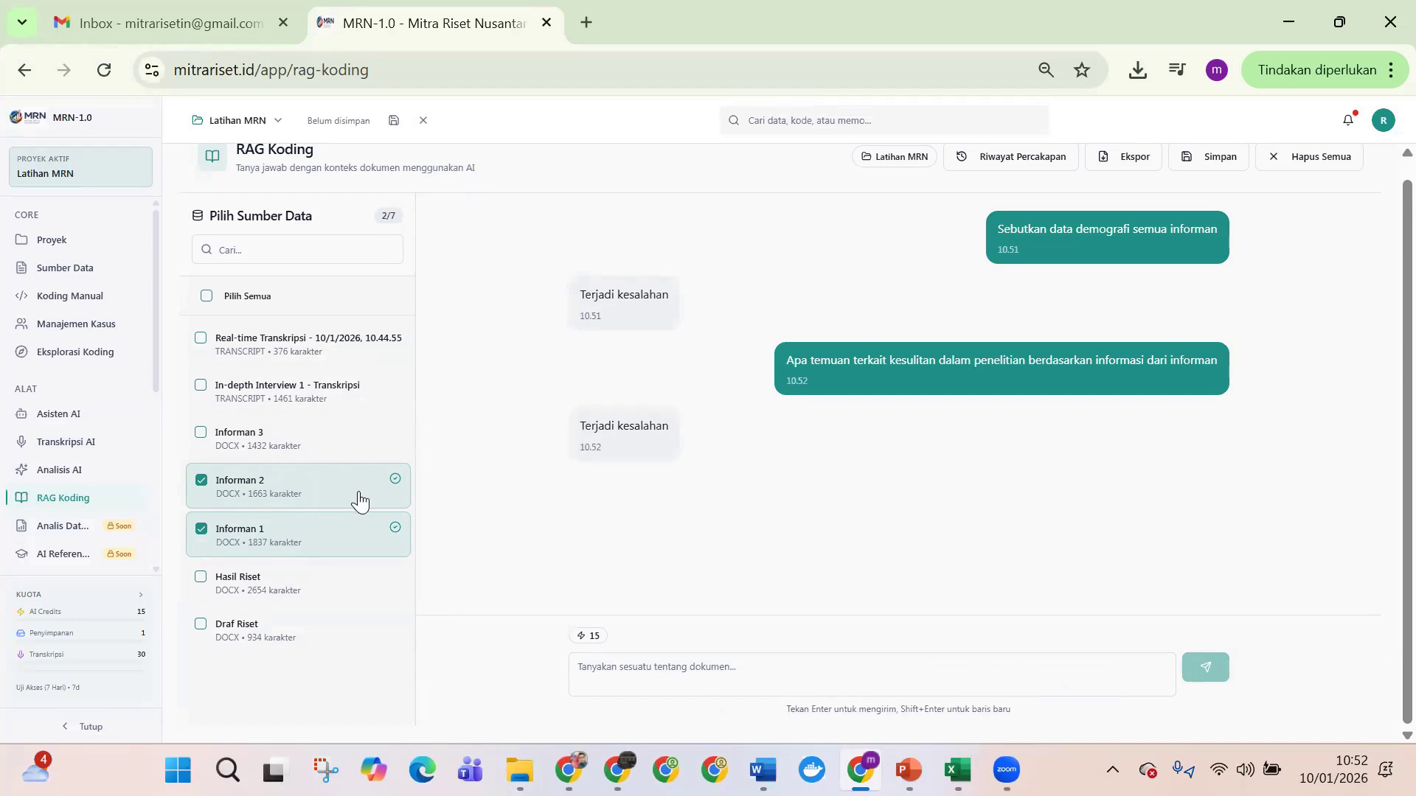
Step: Look through Analisis AI and the upcoming AI data analysis, AI reference, Bibliometrik and SLR features
{"action": "left_click", "coordinate": [59, 469]}
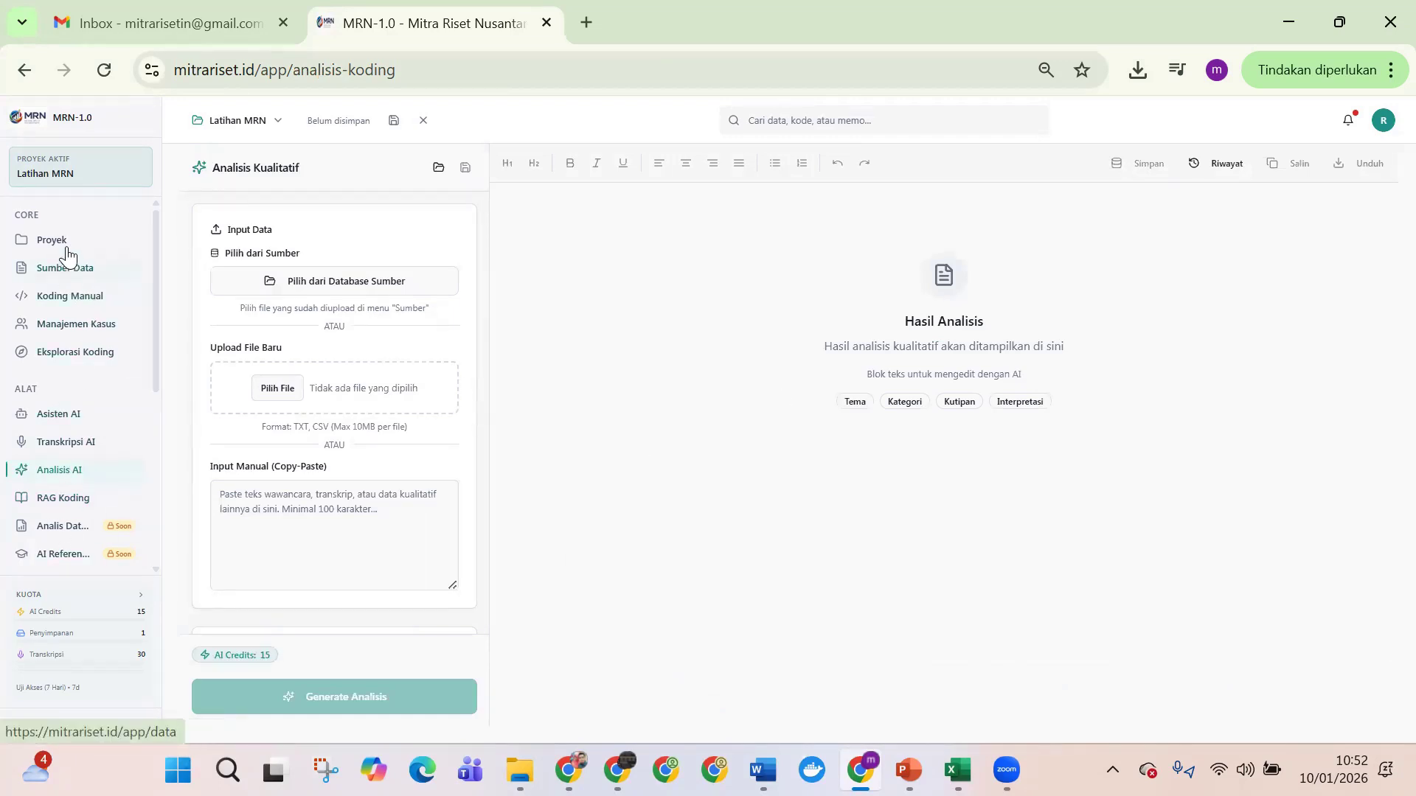
{"action": "scroll", "coordinate": [70, 461], "scroll_direction": "down", "scroll_amount": 2}
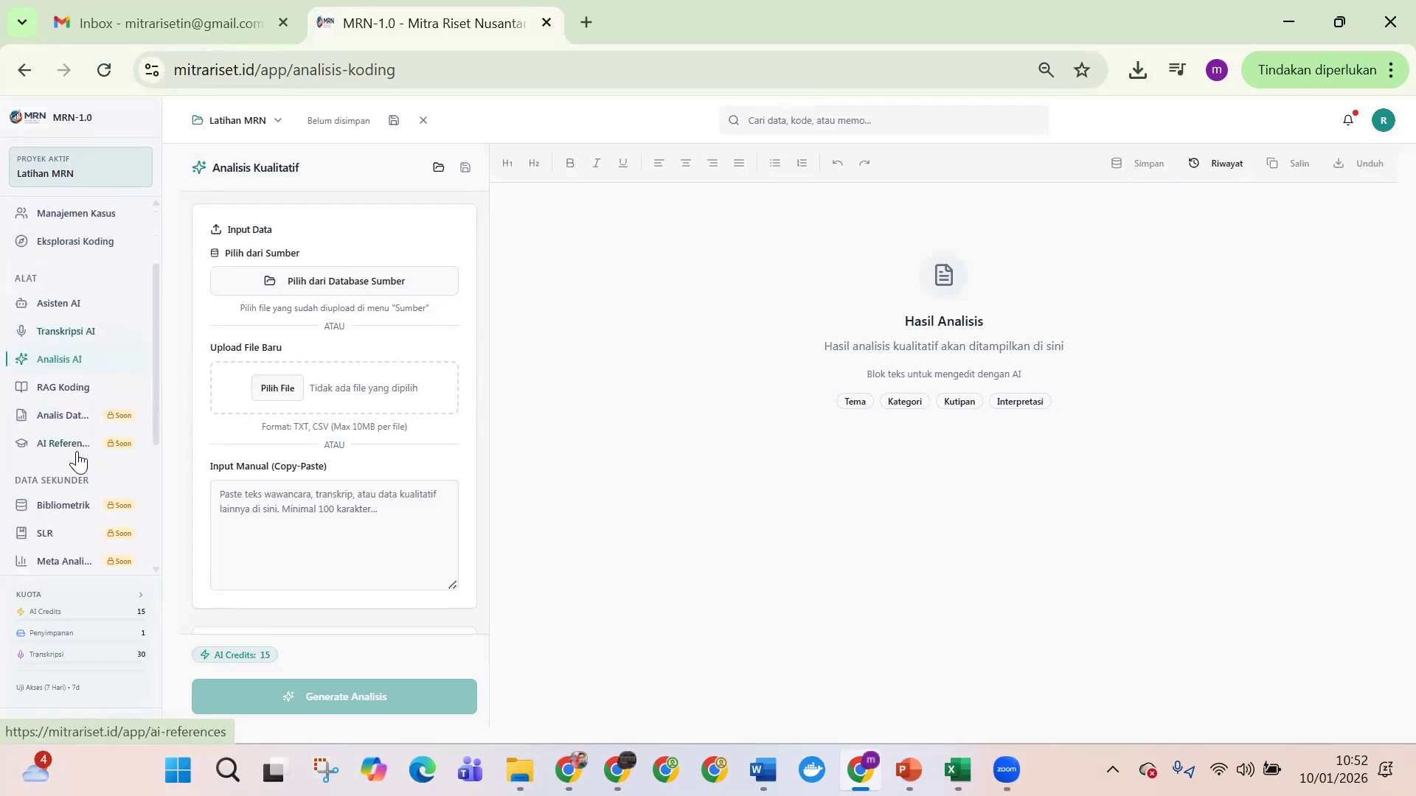
{"action": "left_click", "coordinate": [59, 421]}
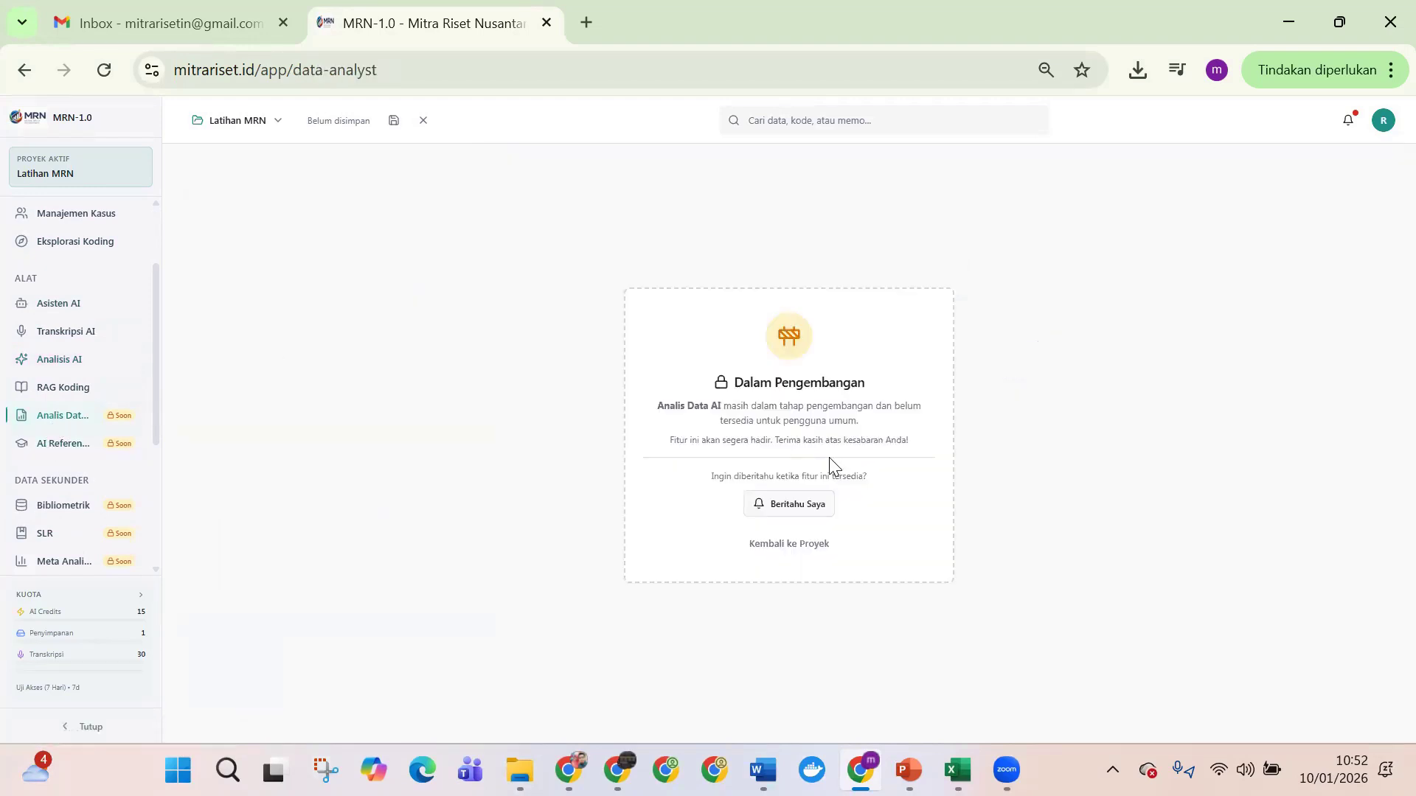
{"action": "left_click", "coordinate": [61, 446]}
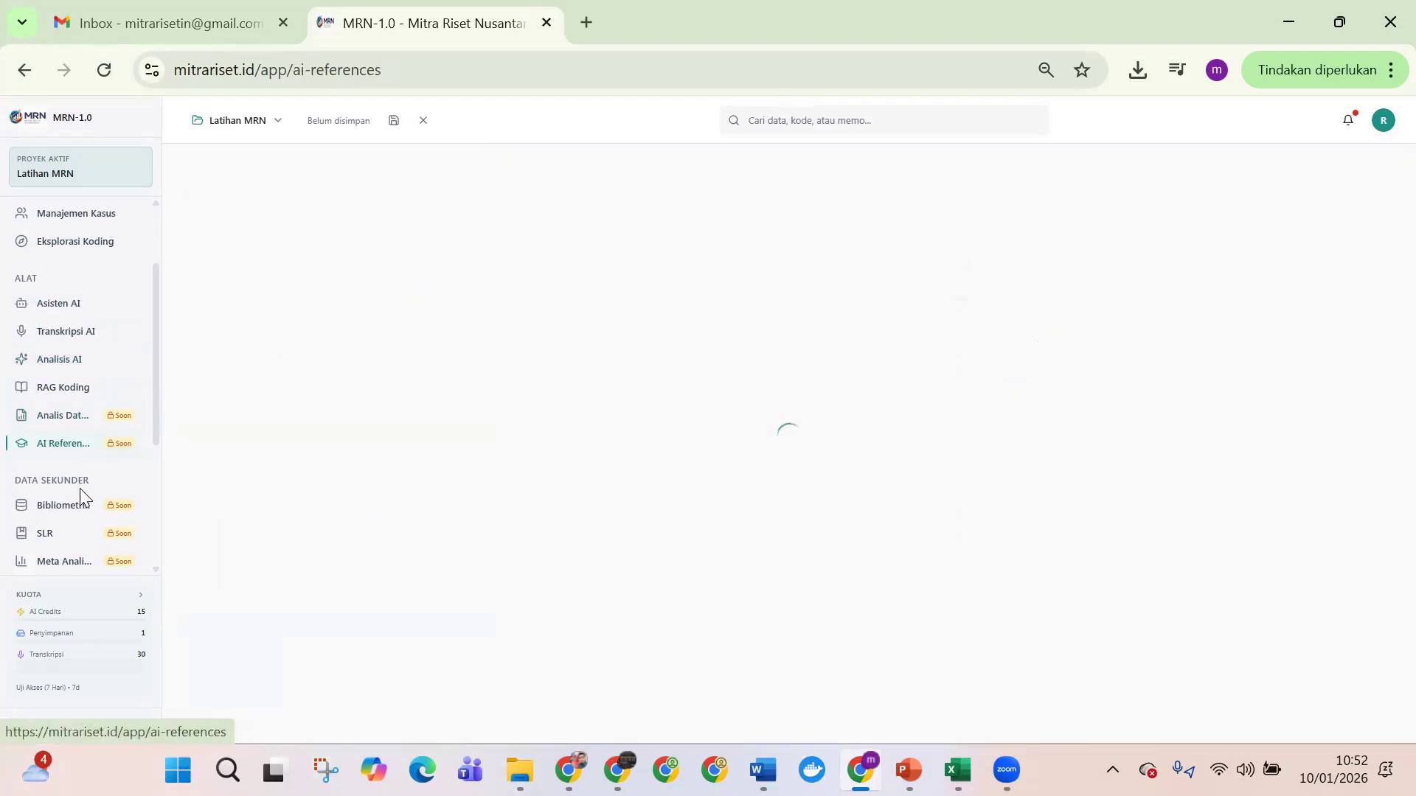
{"action": "left_click", "coordinate": [74, 514]}
{"action": "left_click", "coordinate": [67, 534]}
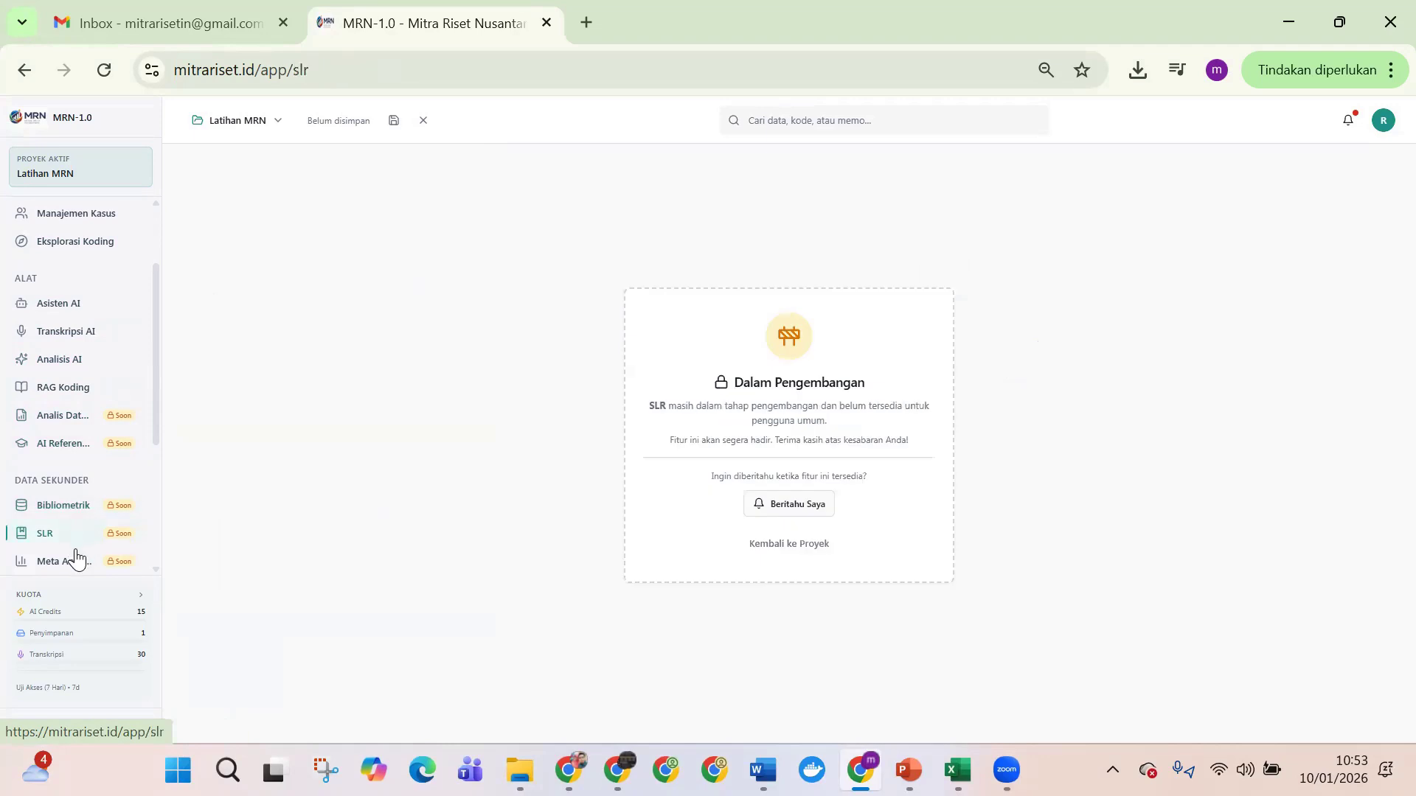
{"action": "scroll", "coordinate": [74, 531], "scroll_direction": "down", "scroll_amount": 2}
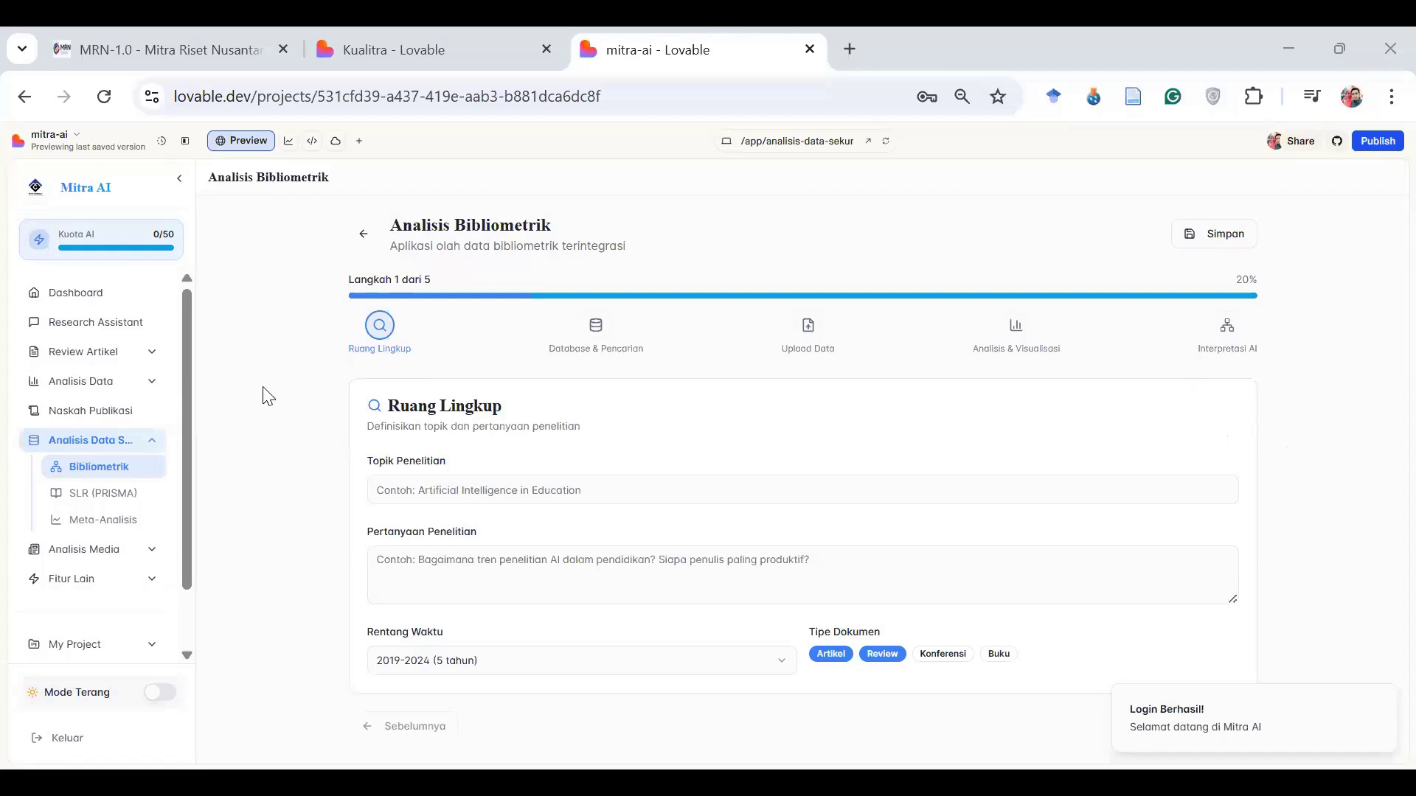
Step: Look through the five Bibliometrik stages in the Mitra AI preview, from Ruang Lingkup to Interpretasi AI
{"action": "scroll", "coordinate": [96, 442], "scroll_direction": "down", "scroll_amount": 2}
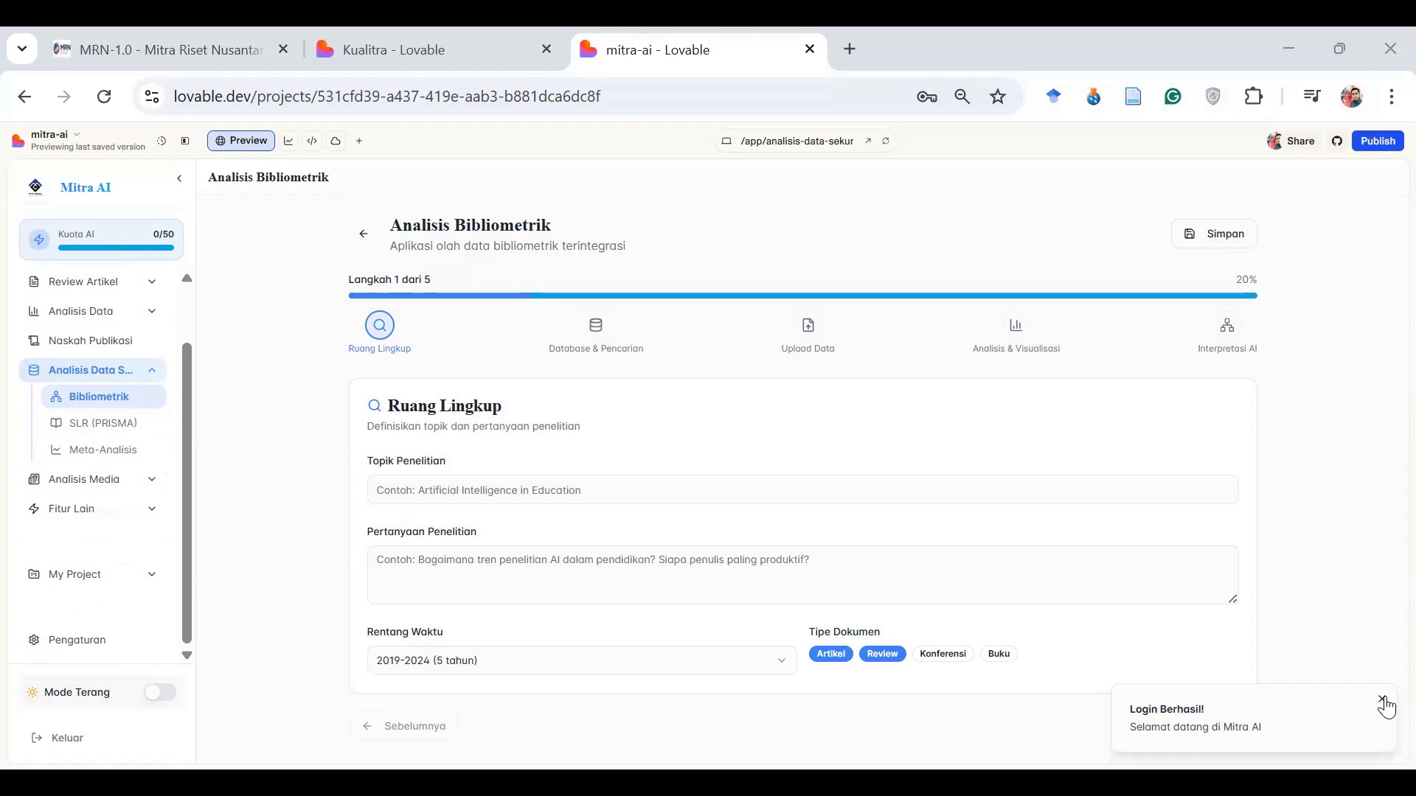
{"action": "left_click", "coordinate": [1384, 704]}
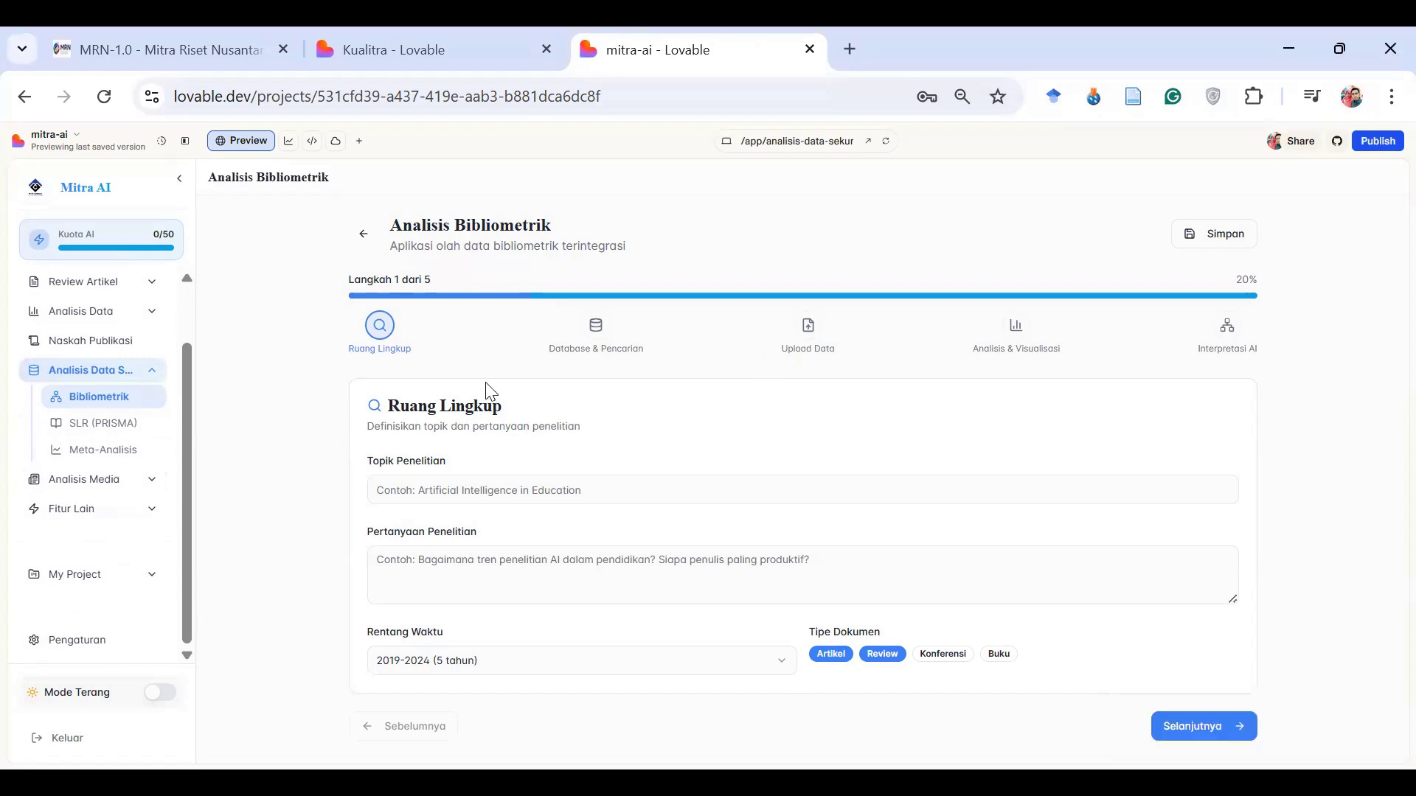
{"action": "left_click", "coordinate": [553, 568]}
{"action": "left_click", "coordinate": [1242, 725]}
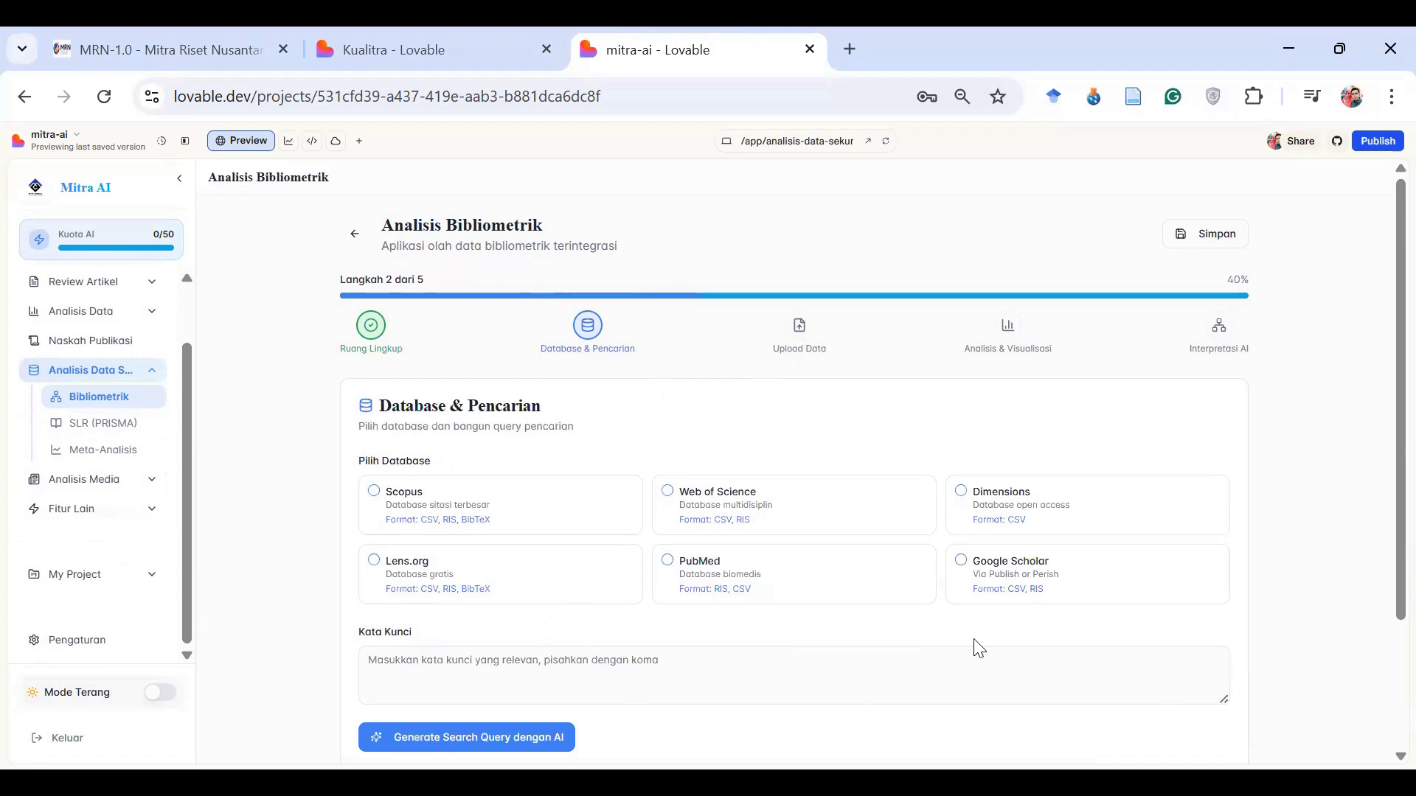
{"action": "left_click", "coordinate": [802, 336]}
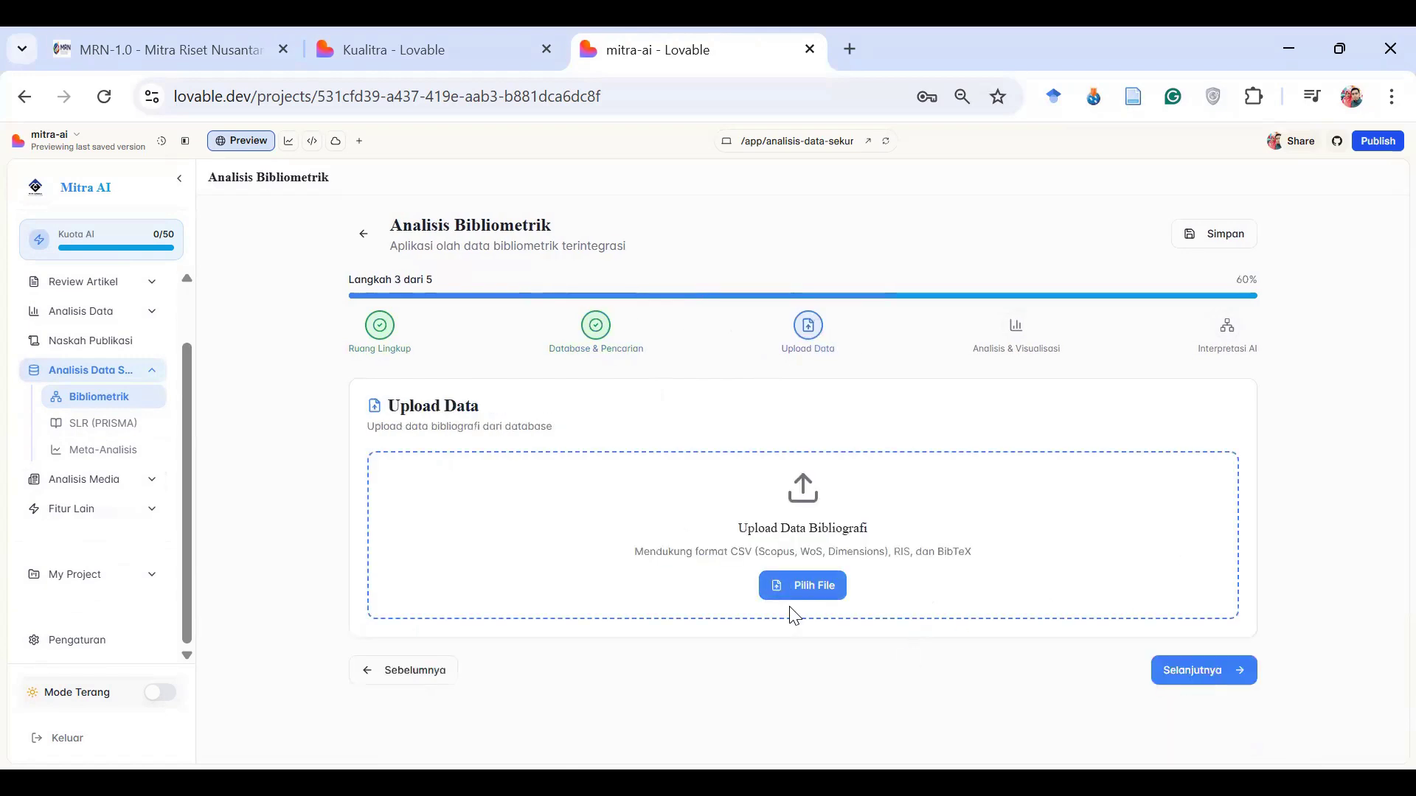
{"action": "left_click", "coordinate": [1025, 330]}
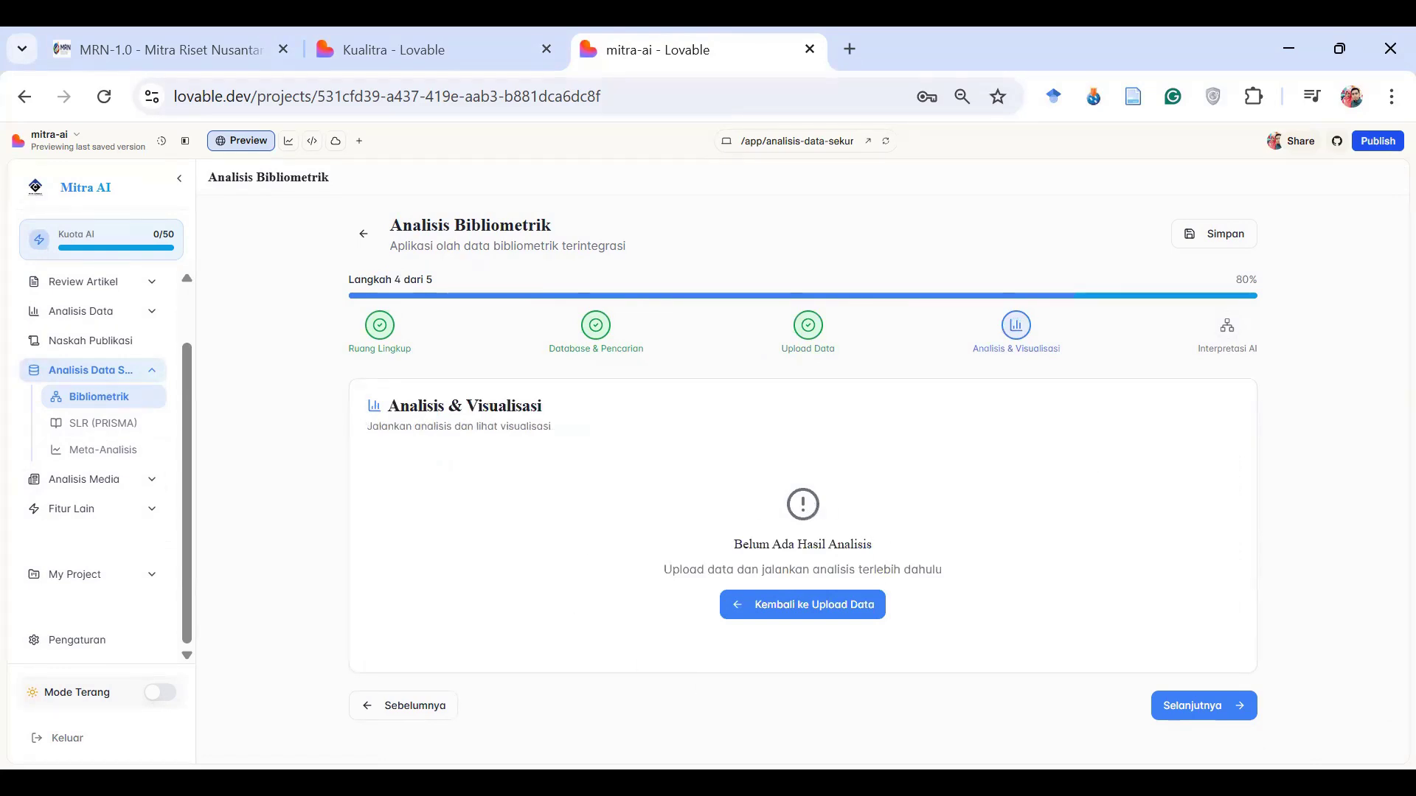
{"action": "left_click", "coordinate": [1227, 327]}
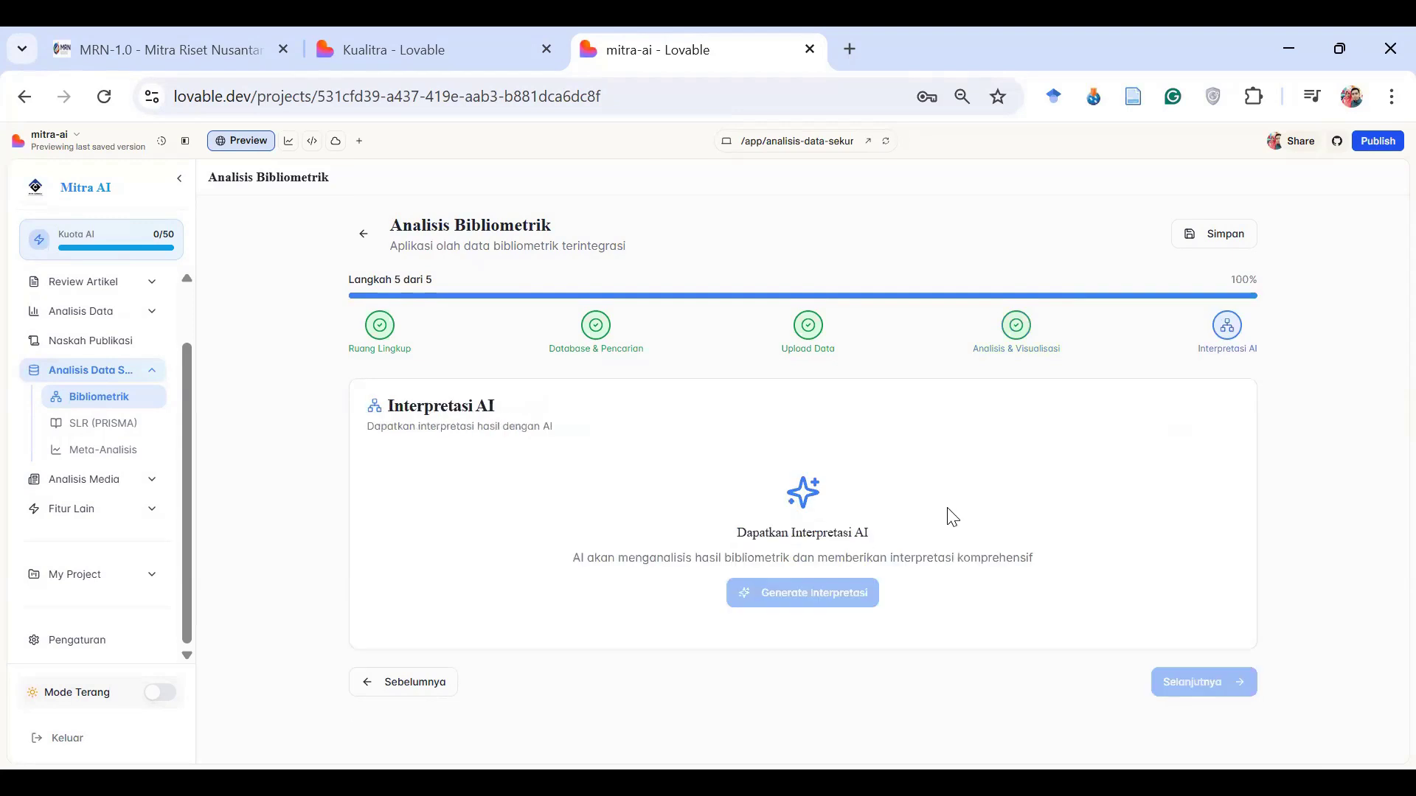
Step: Look through the SLR (PRISMA) workflow stages, from Protokol Review to Sintesis & Interpretasi
{"action": "left_click", "coordinate": [100, 423]}
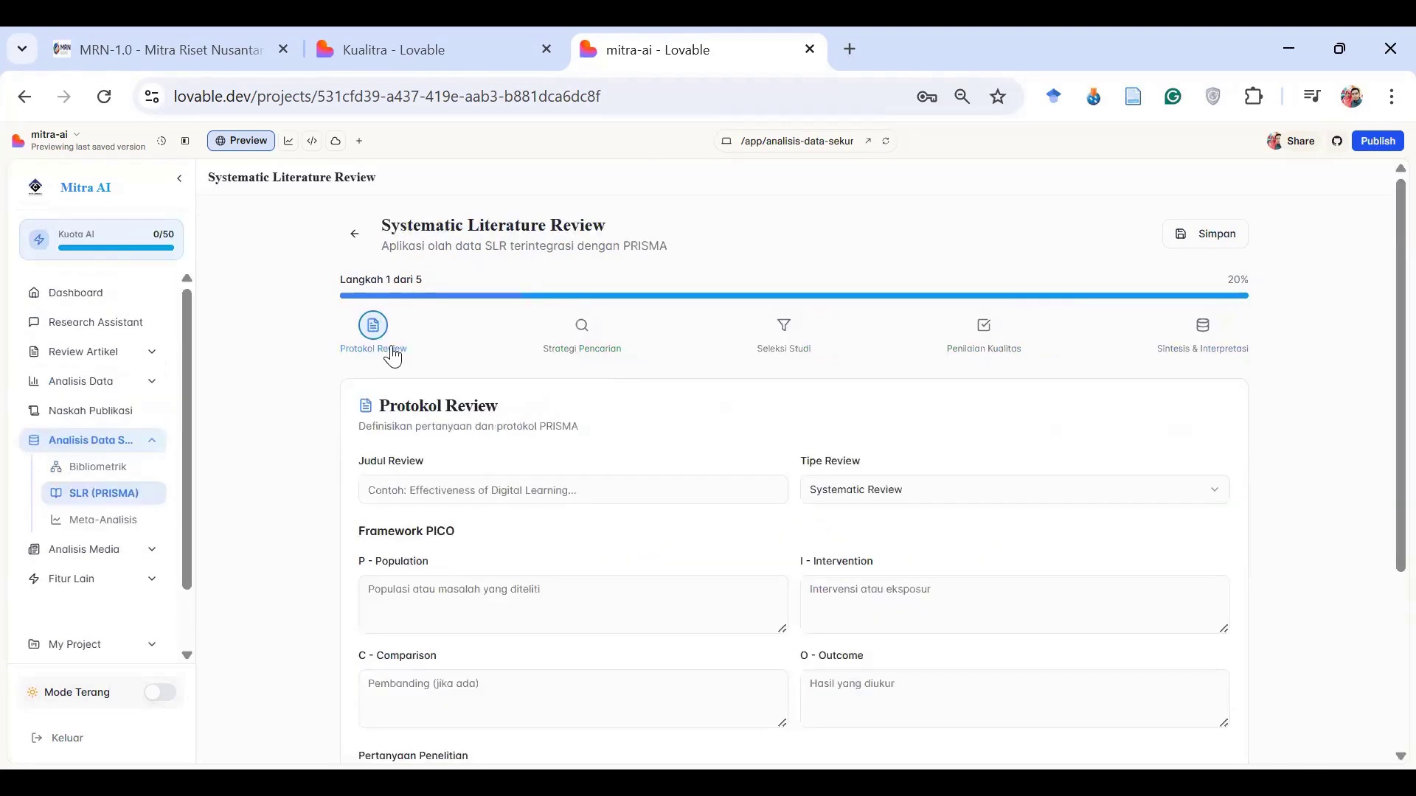
{"action": "left_click", "coordinate": [594, 340]}
{"action": "left_click", "coordinate": [781, 343]}
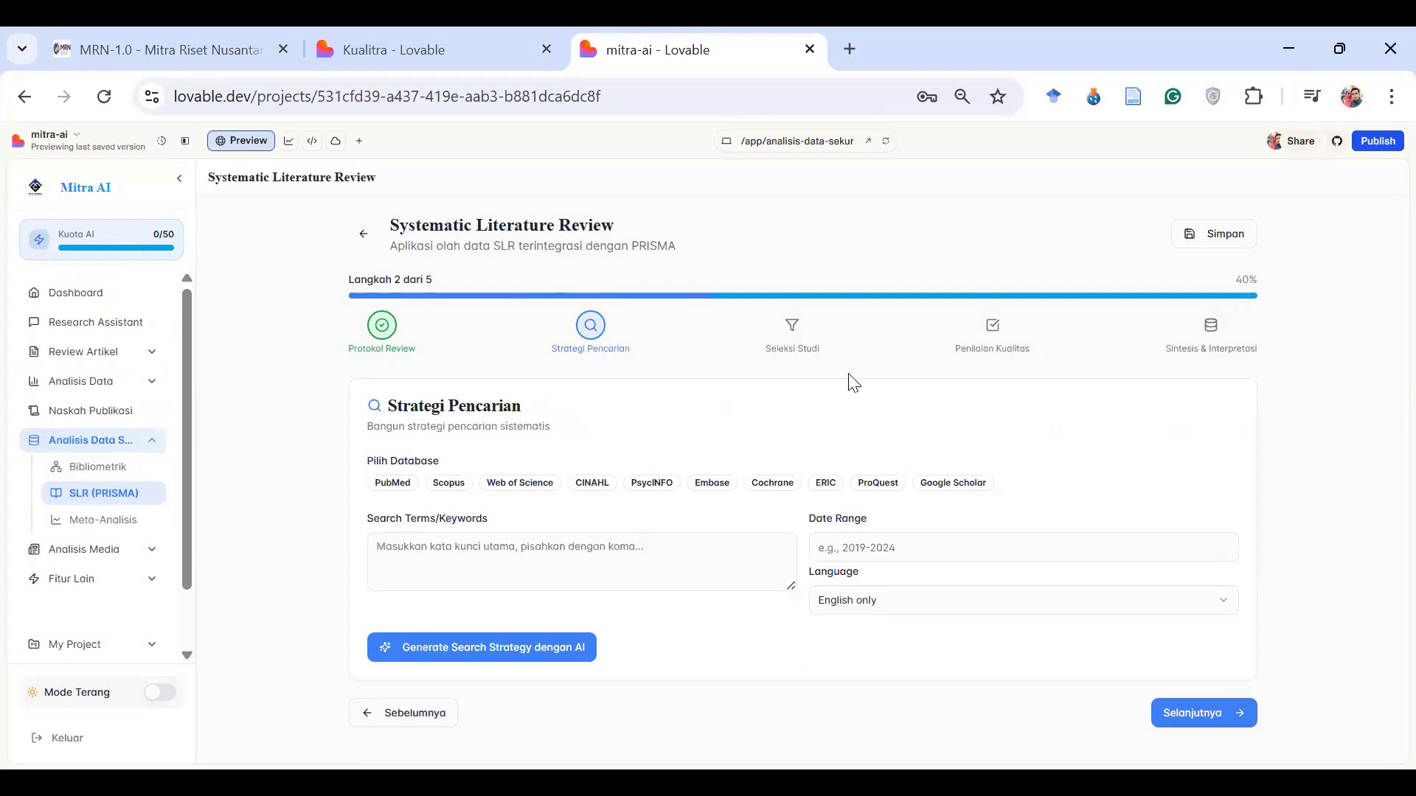
{"action": "left_click", "coordinate": [981, 339]}
{"action": "left_click", "coordinate": [1209, 350]}
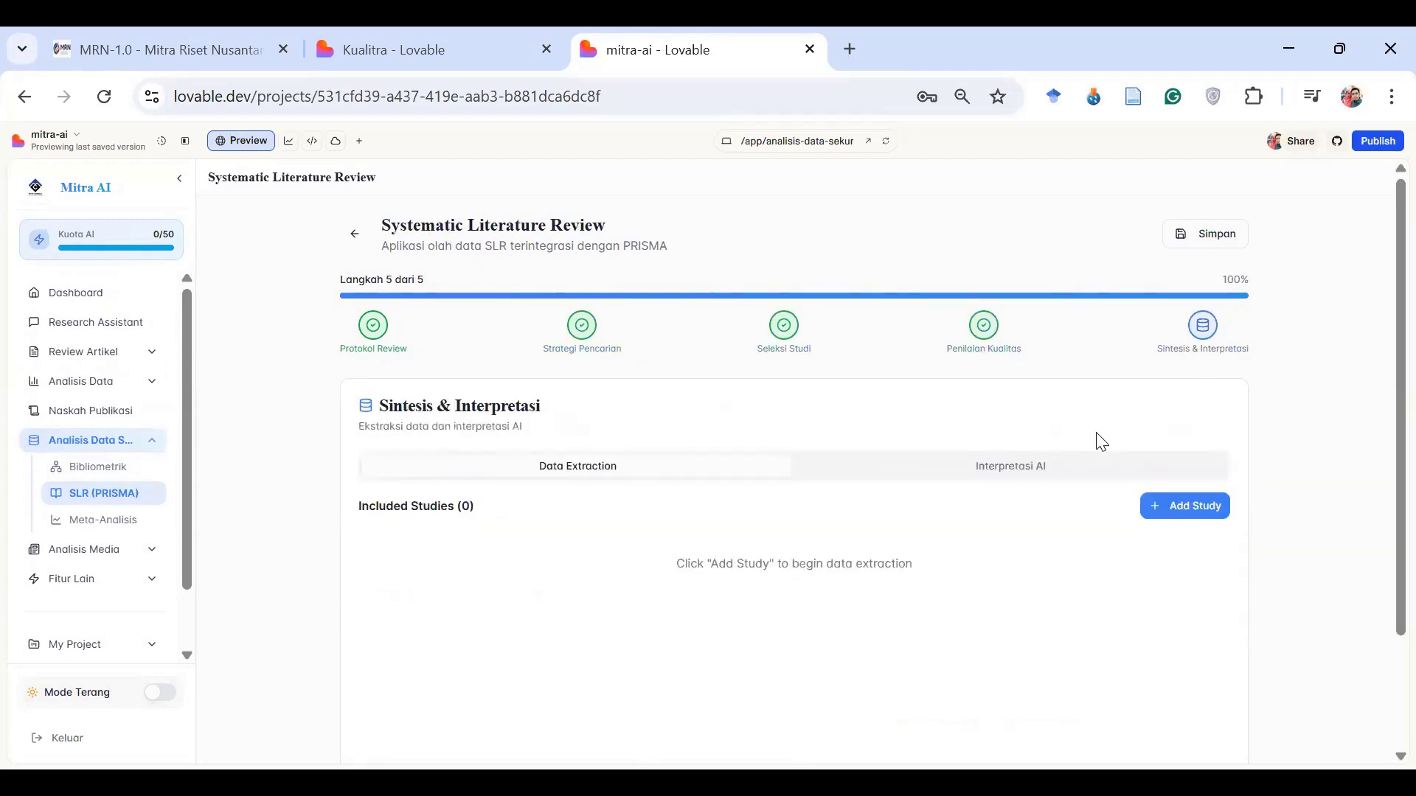
Step: Look through the Meta-Analysis workflow stages, from Formulasi to Interpretasi
{"action": "left_click", "coordinate": [110, 520]}
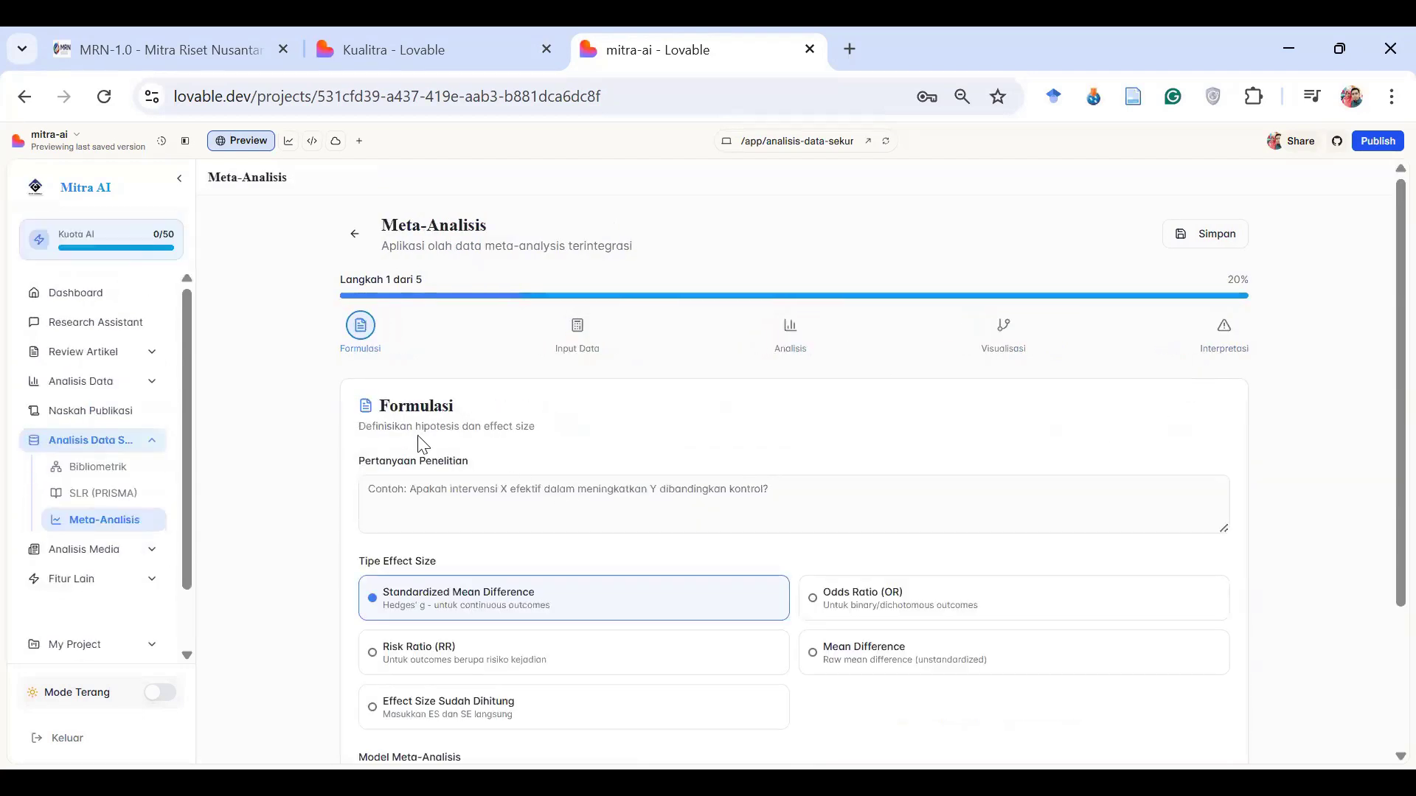
{"action": "left_click", "coordinate": [593, 336]}
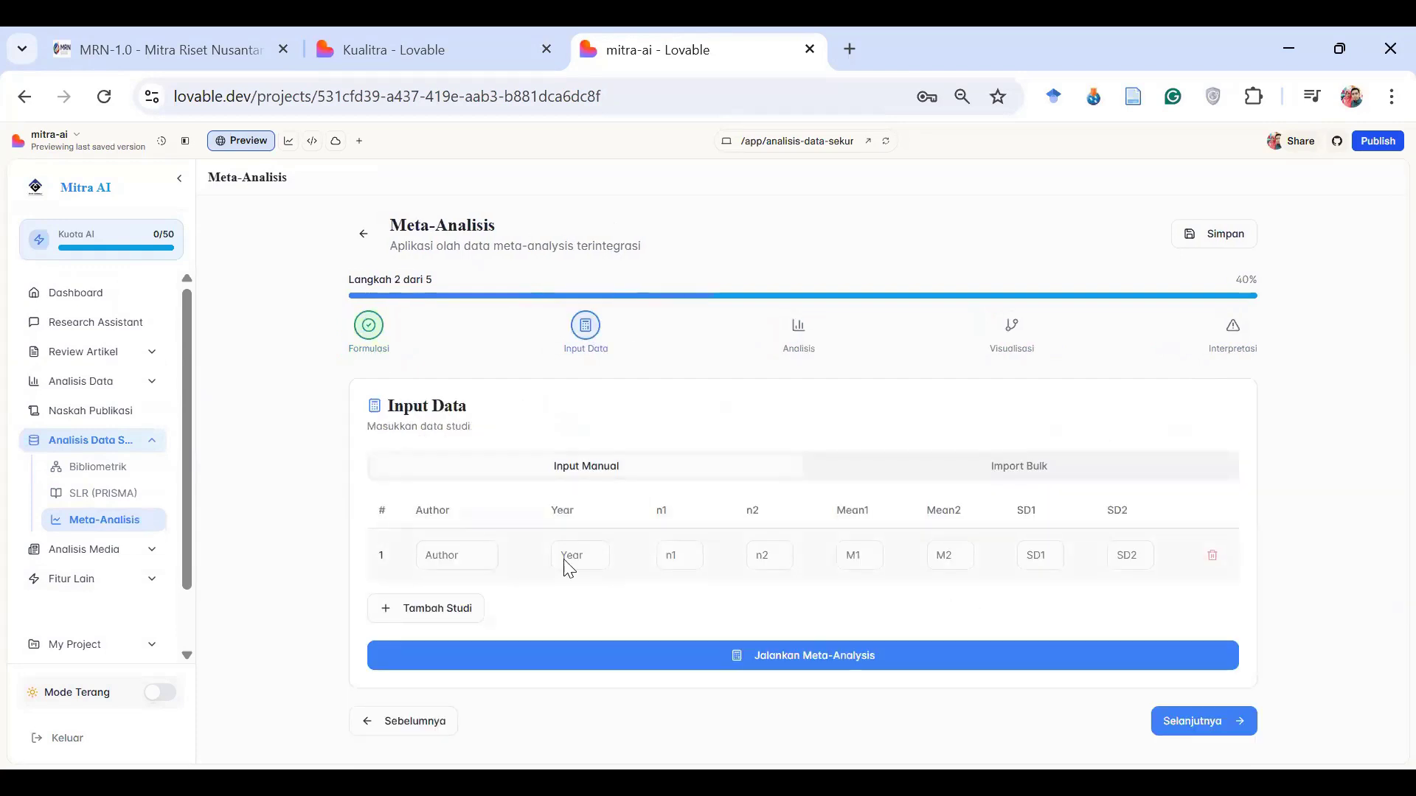
{"action": "left_click", "coordinate": [803, 330]}
{"action": "left_click", "coordinate": [1018, 350]}
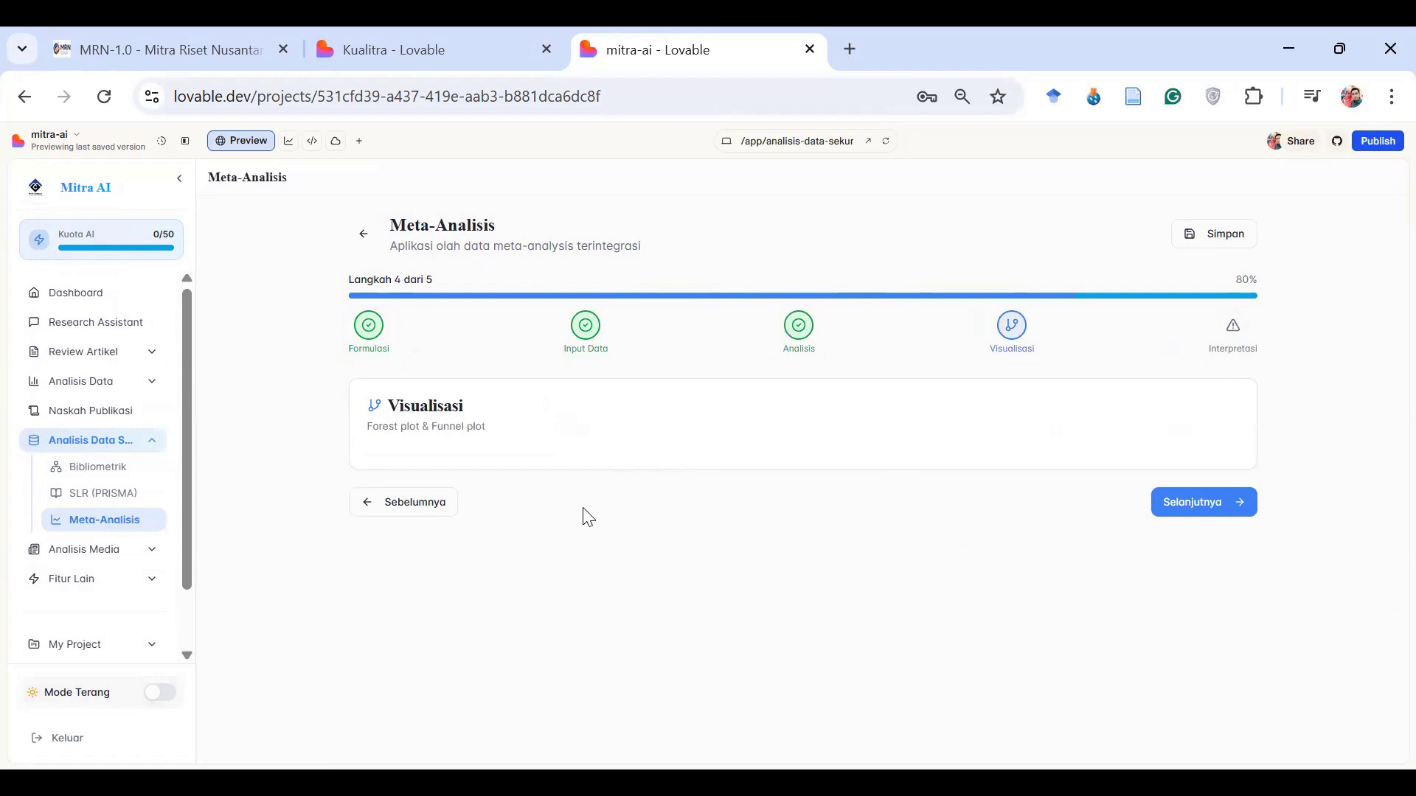
{"action": "left_click", "coordinate": [1243, 329]}
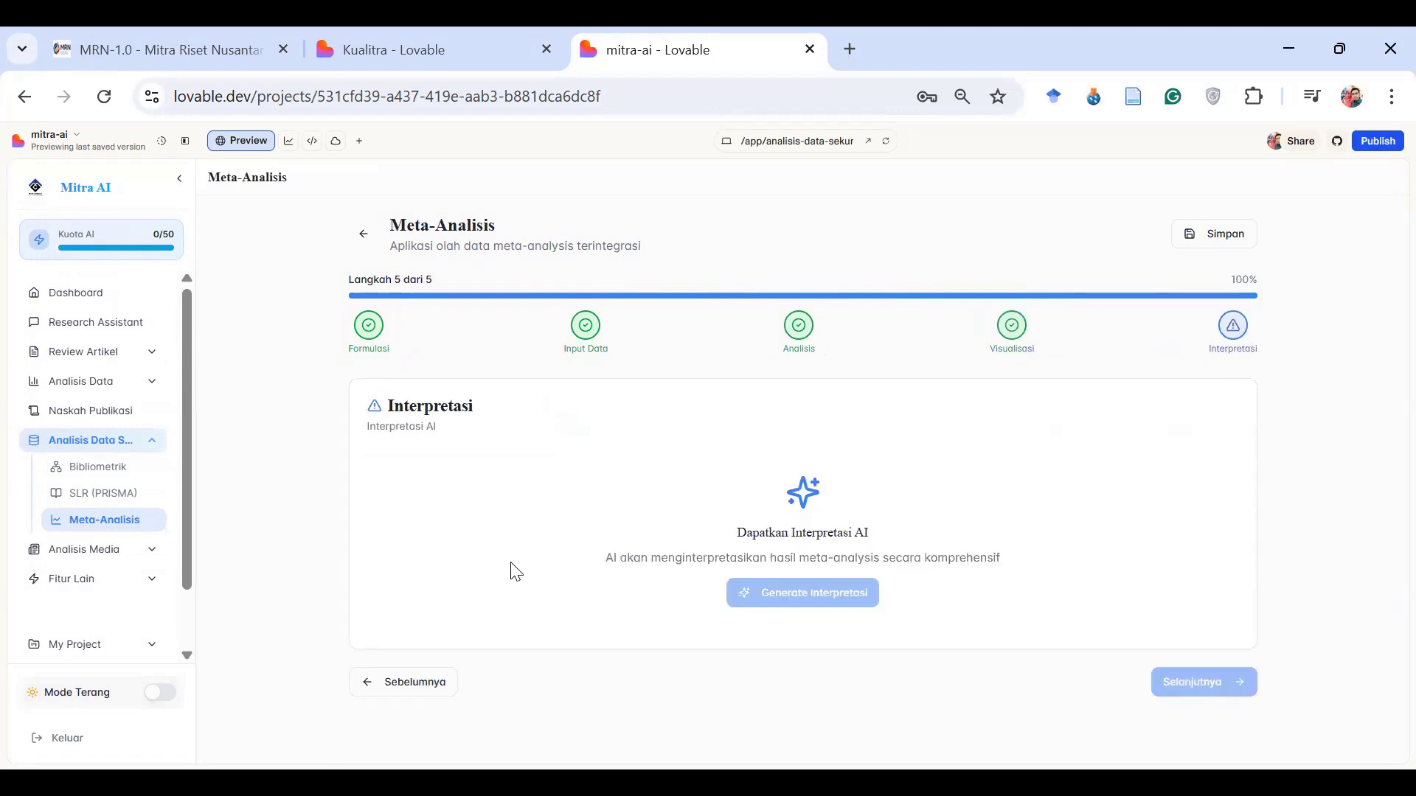
Step: Open the Media Massa page of Analisis Media and view its available analysis types
{"action": "left_click", "coordinate": [109, 554]}
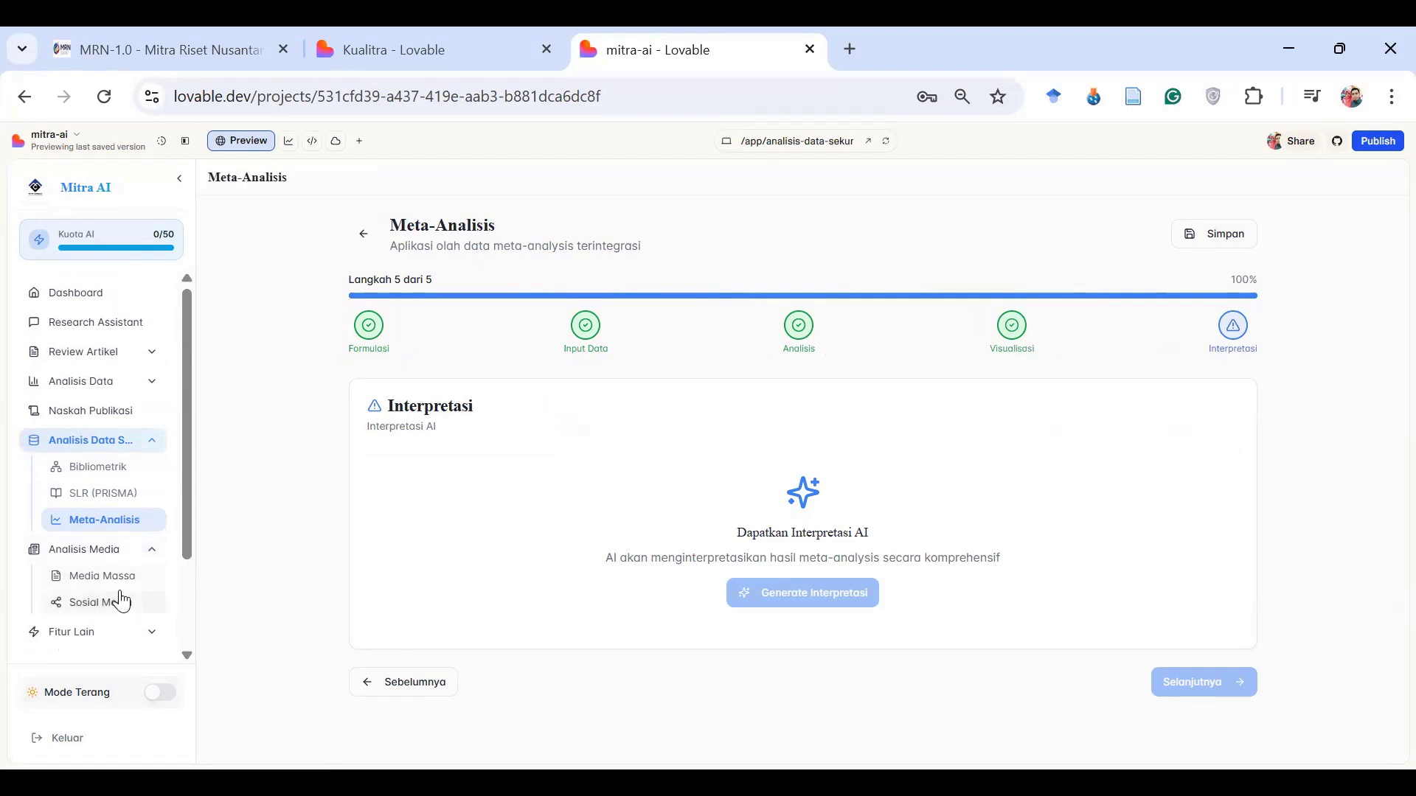
{"action": "left_click", "coordinate": [115, 577]}
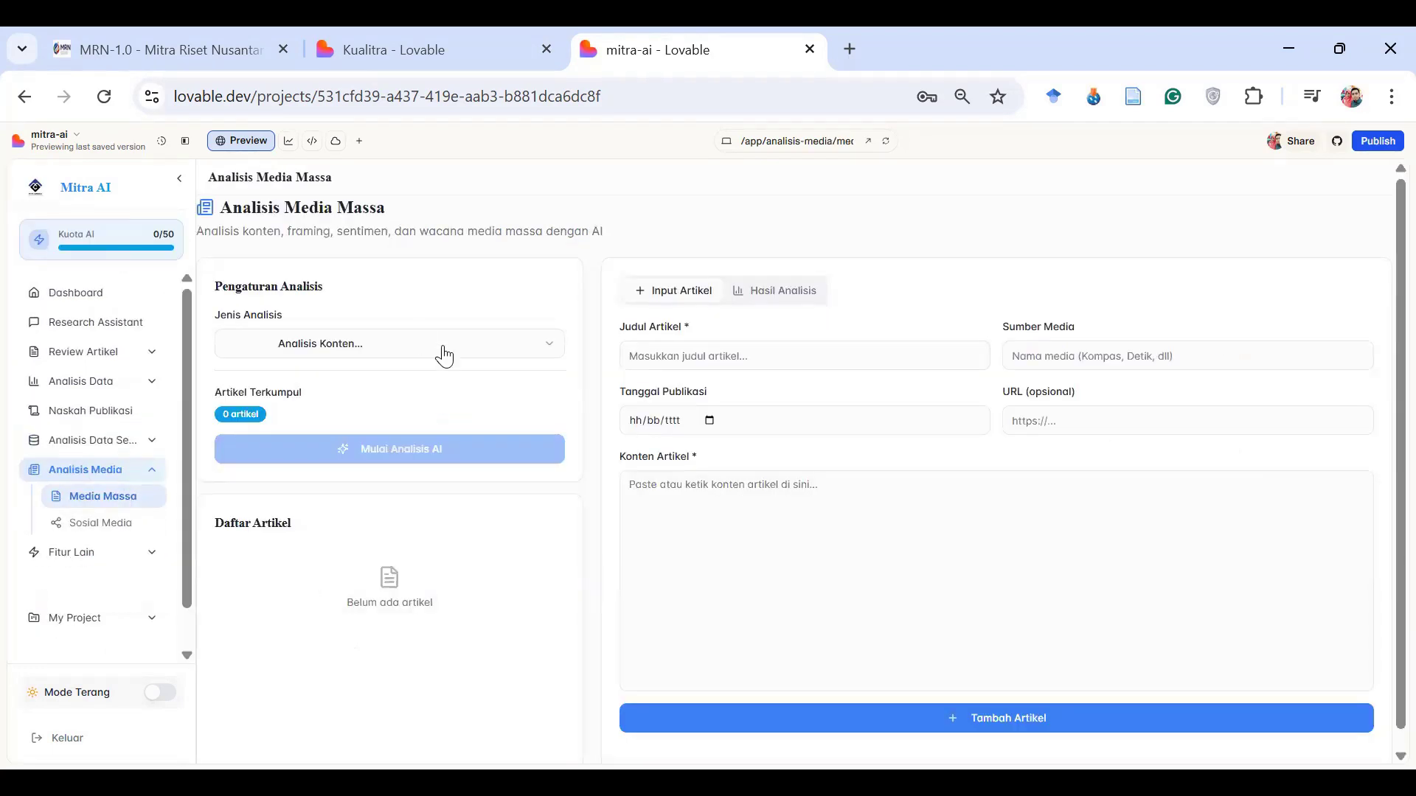
{"action": "left_click", "coordinate": [473, 353]}
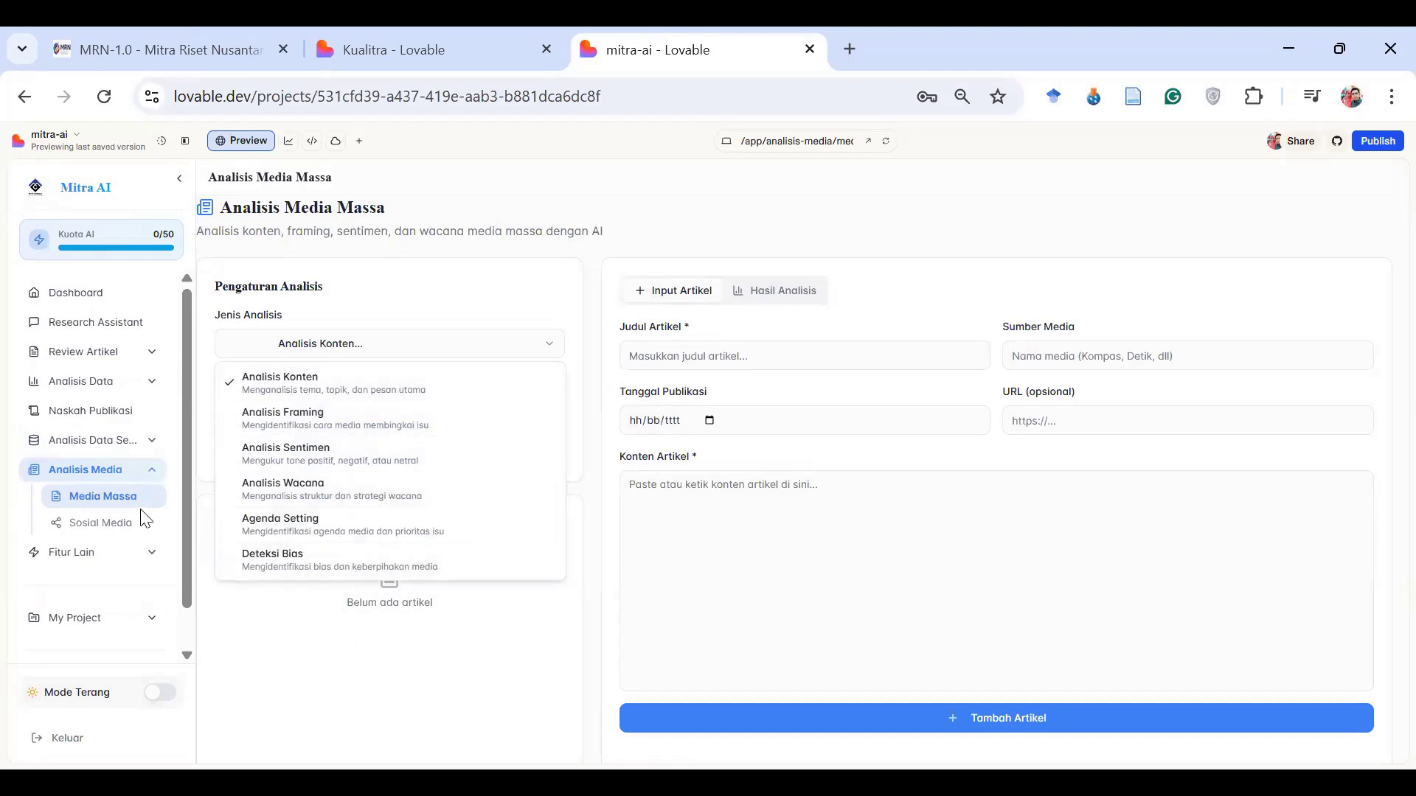
{"action": "left_click", "coordinate": [116, 529]}
Step: Open the Sosial Media analysis page and view its available analysis types and platform options
{"action": "left_click", "coordinate": [111, 526]}
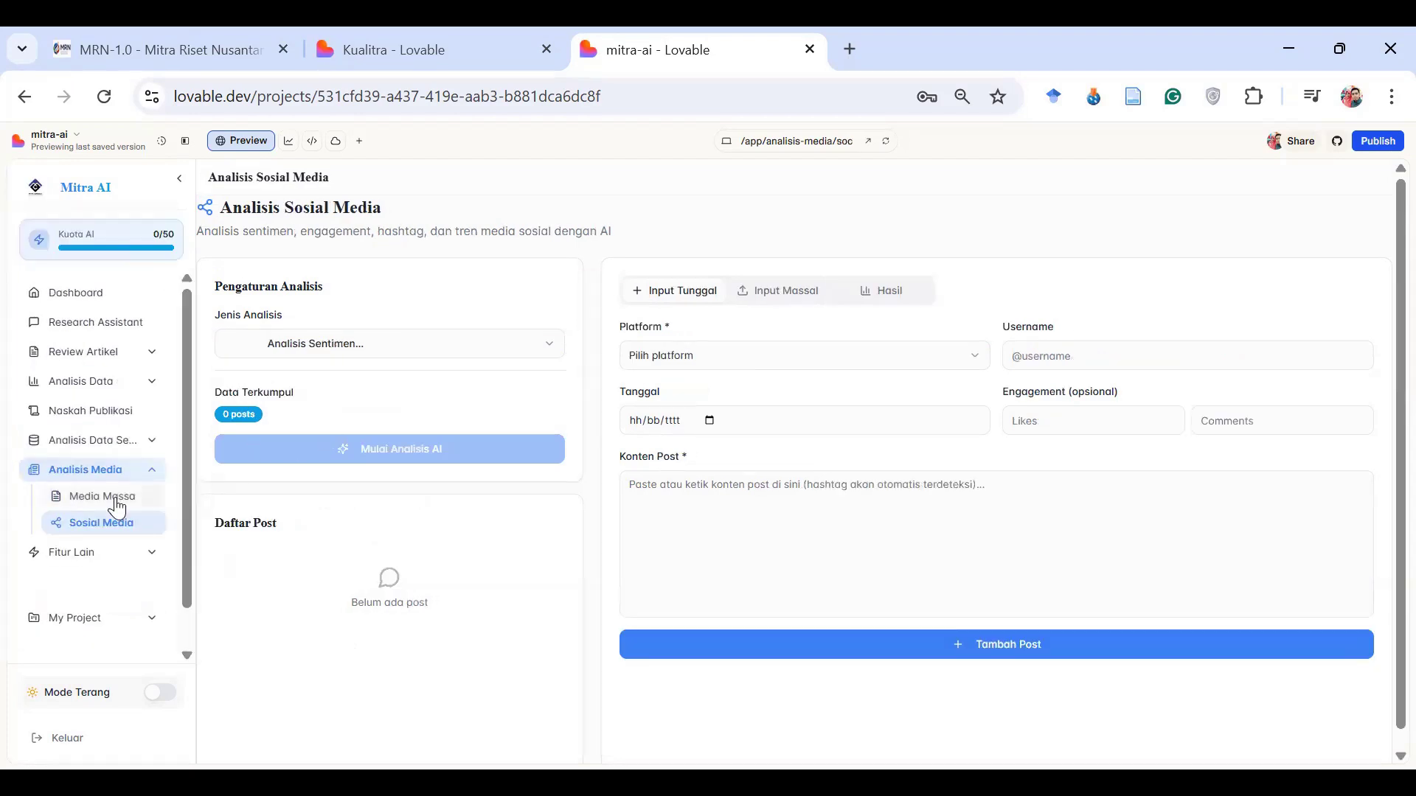
{"action": "left_click", "coordinate": [335, 345]}
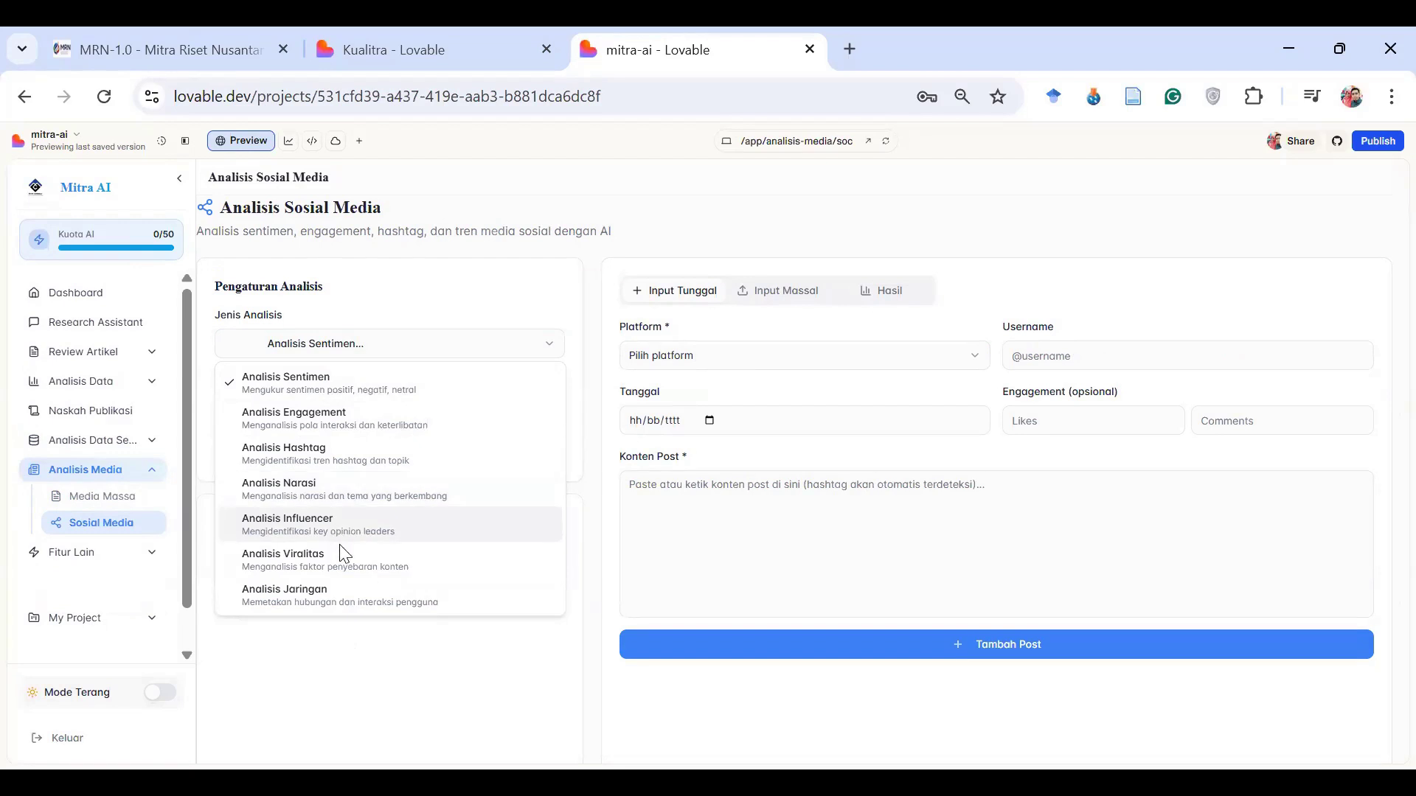
{"action": "left_click", "coordinate": [414, 690]}
{"action": "left_click", "coordinate": [767, 361]}
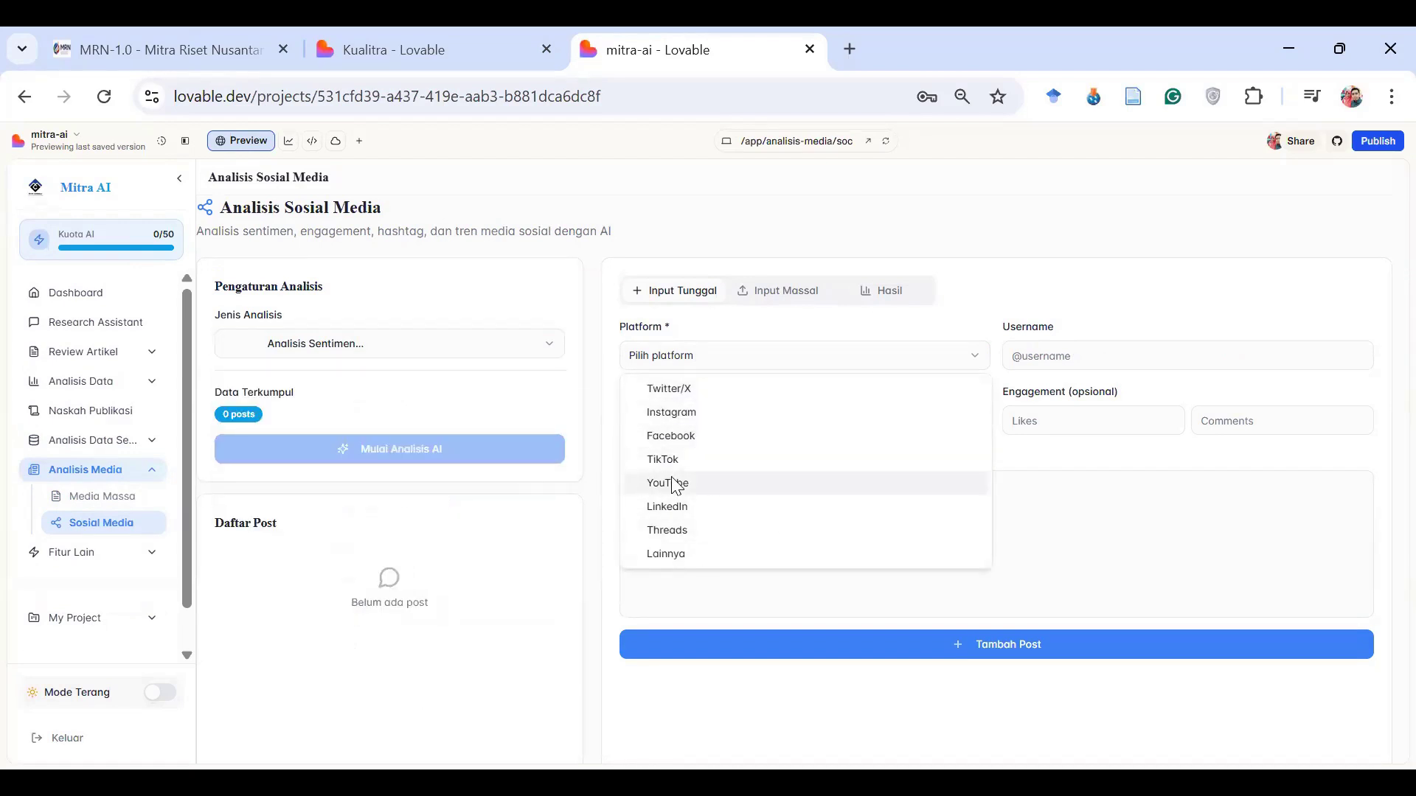
{"action": "left_click", "coordinate": [453, 647]}
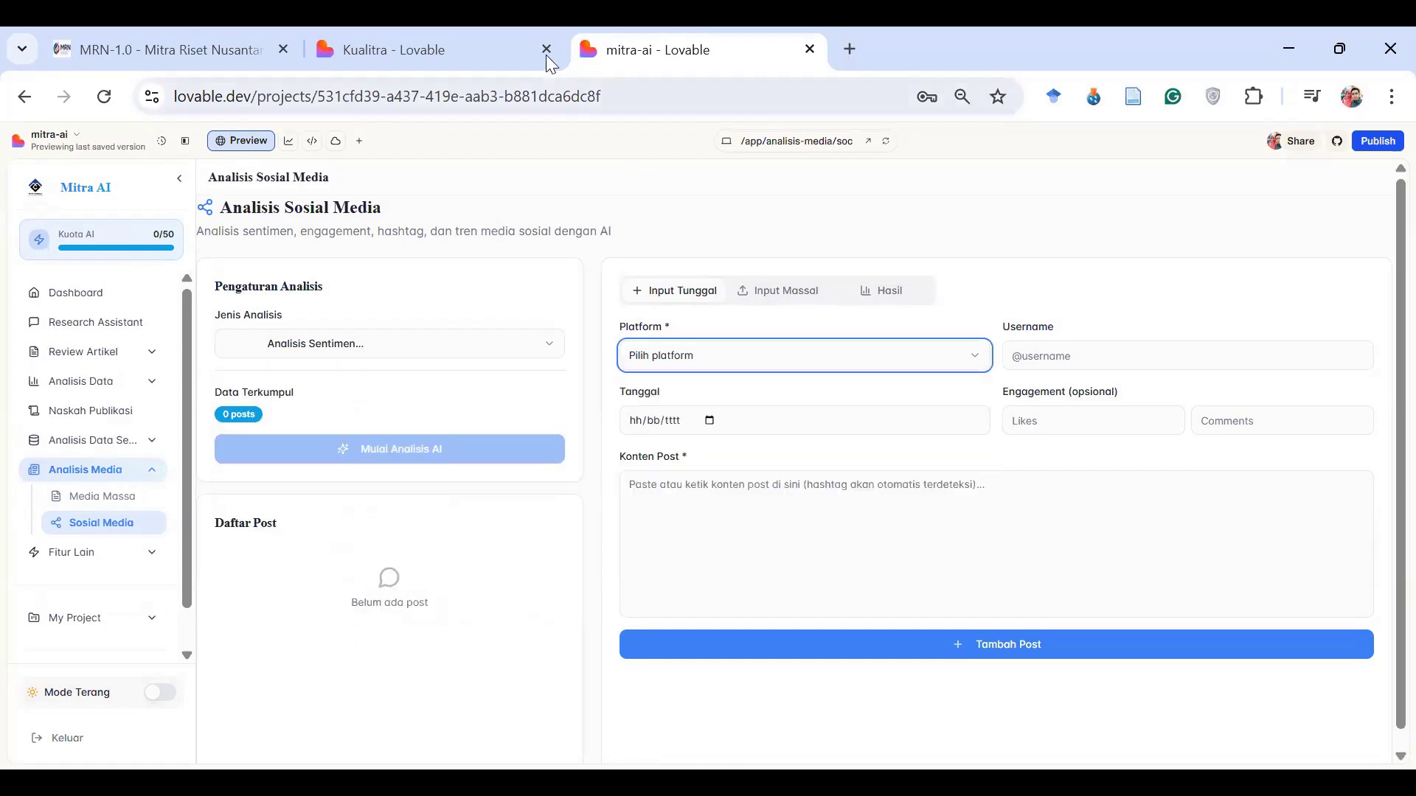
{"action": "left_click", "coordinate": [454, 52]}
{"action": "left_click", "coordinate": [689, 45]}
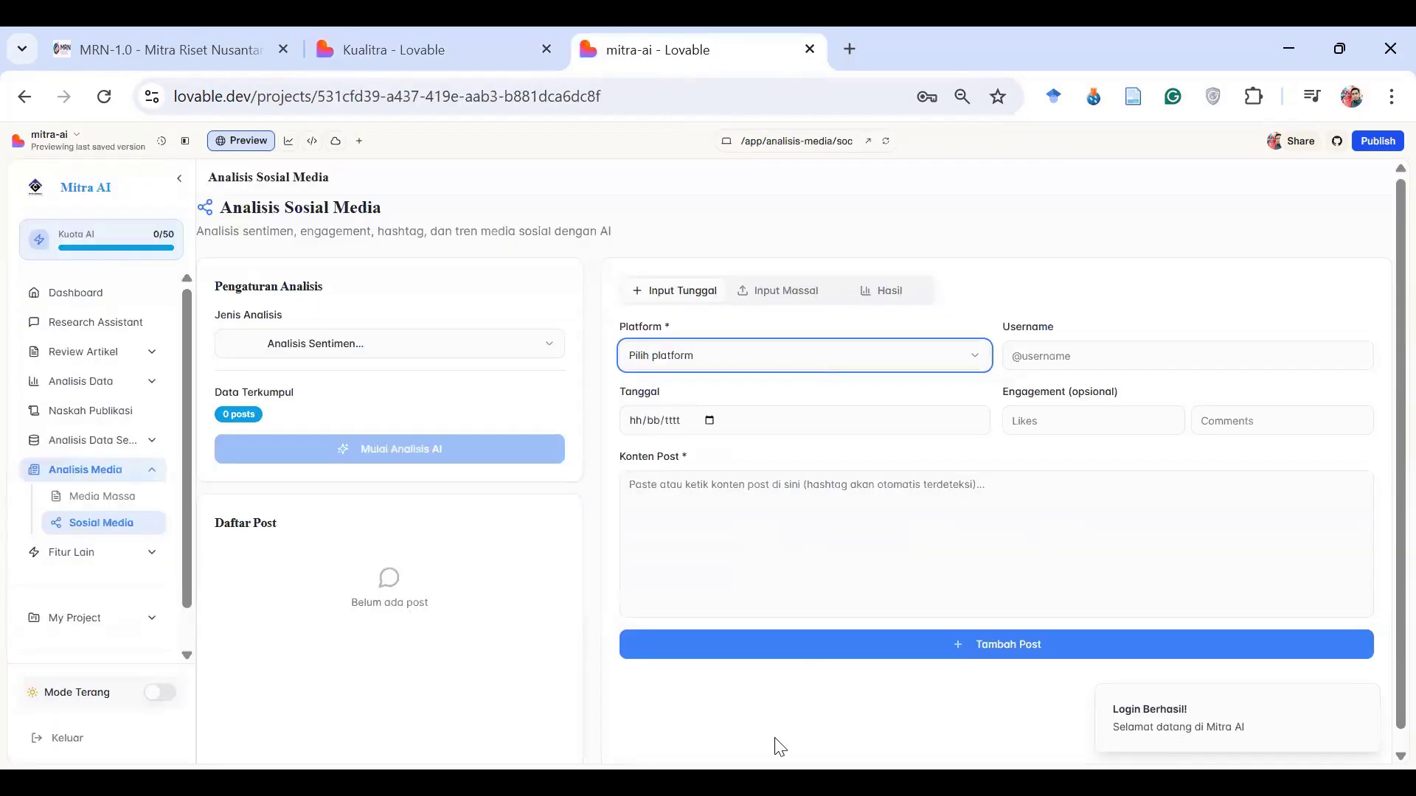